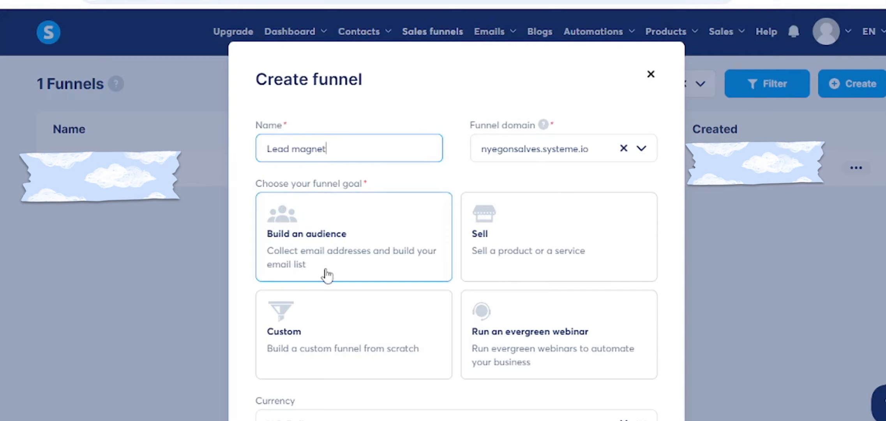
- Create the 'Lead magnet' funnel with the Build an audience goal on the default systeme.io domain
click(339, 247)
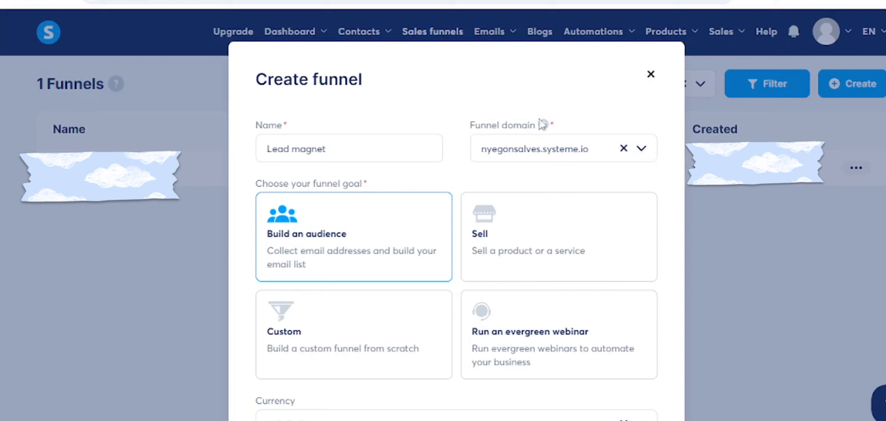
click(642, 152)
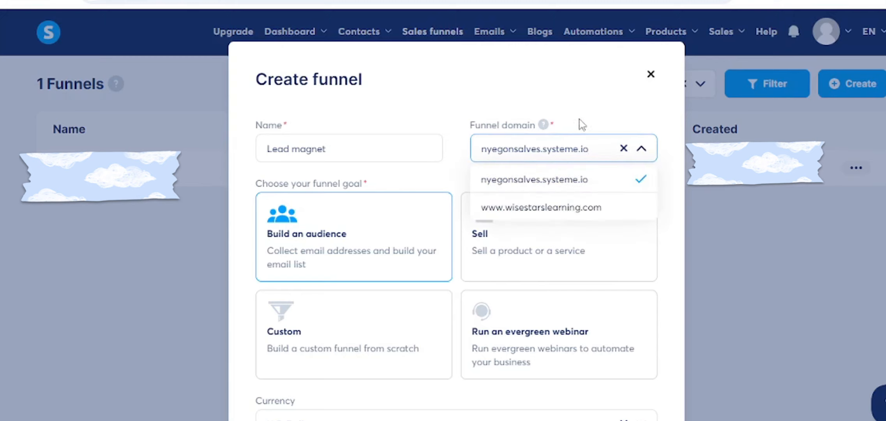
click(547, 191)
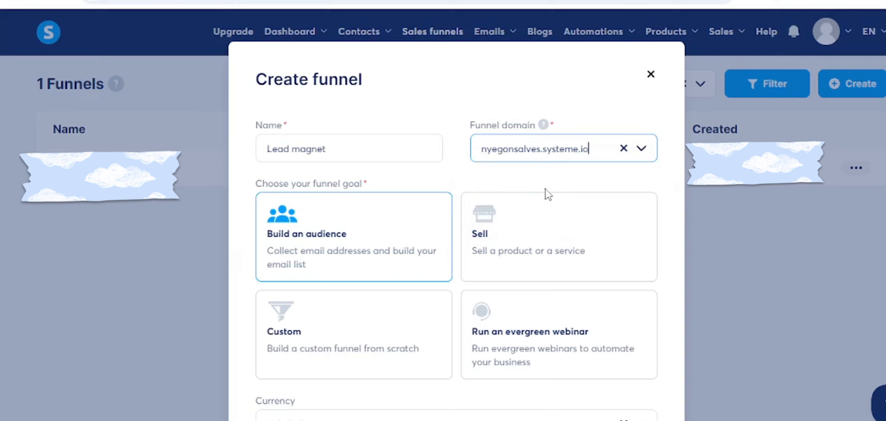
scroll(547, 193, down, 3)
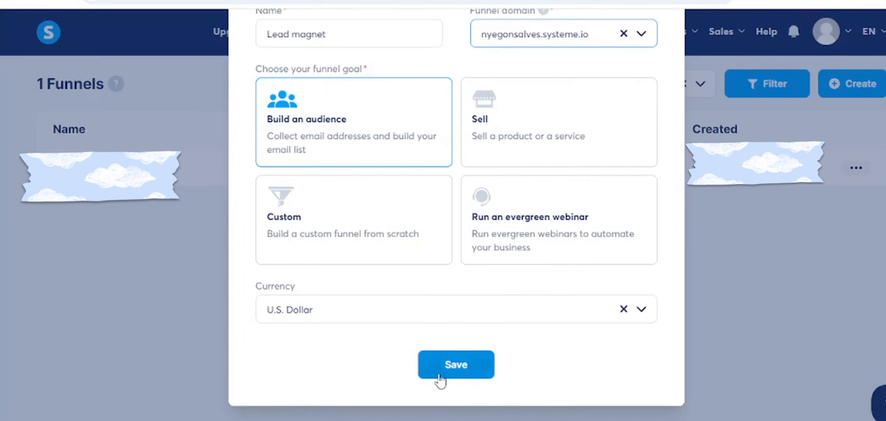
click(463, 364)
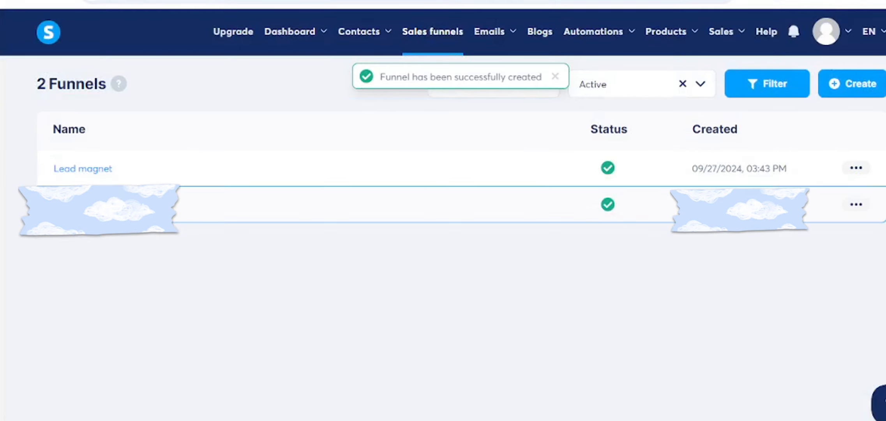
- Open the Lead magnet funnel and browse the squeeze page templates to Fitness instructor & nutritionist
click(92, 175)
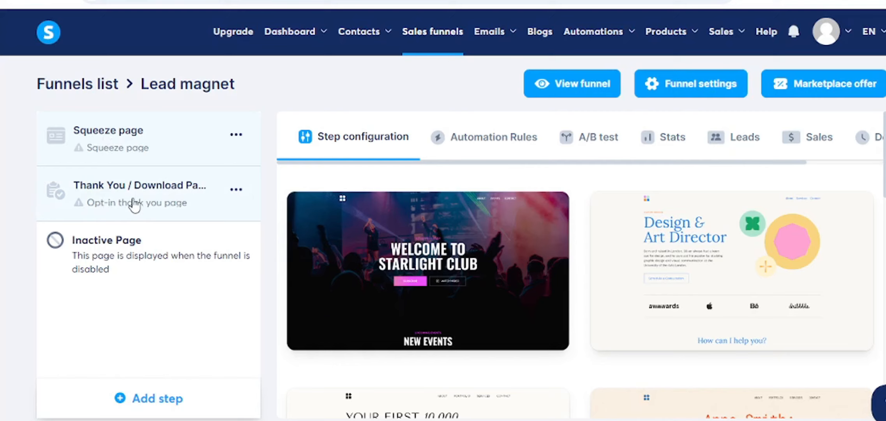
mouse_move(543, 321)
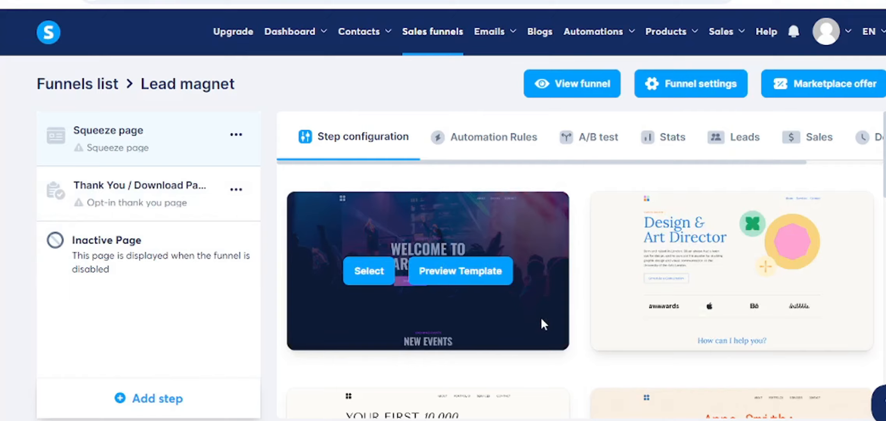
scroll(543, 316, down, 3)
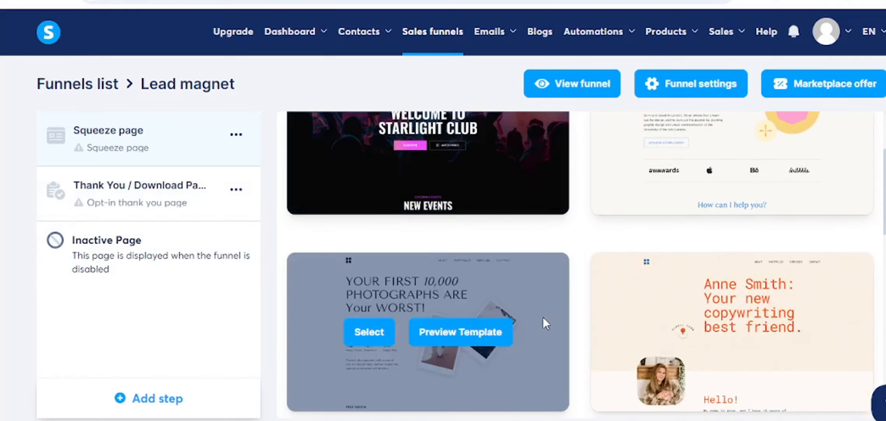
scroll(543, 320, down, 6)
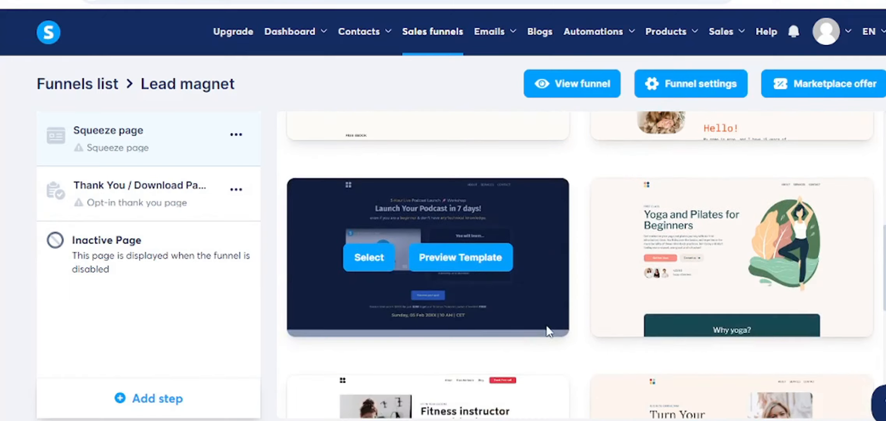
scroll(605, 310, down, 9)
scroll(605, 310, up, 6)
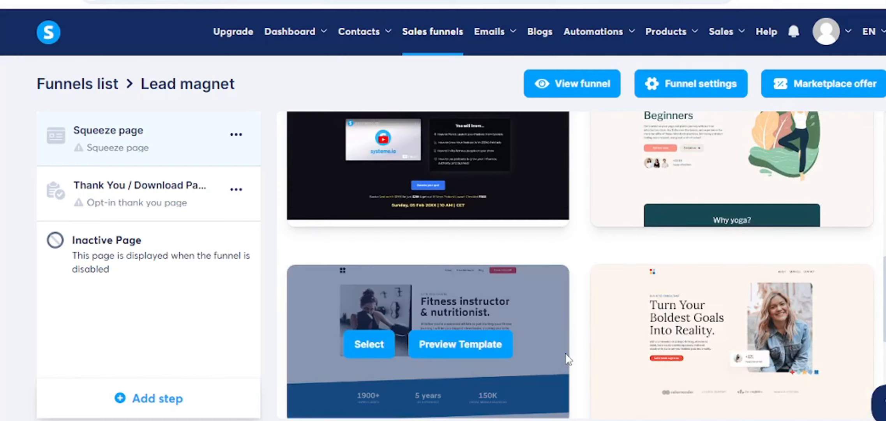
scroll(567, 358, down, 3)
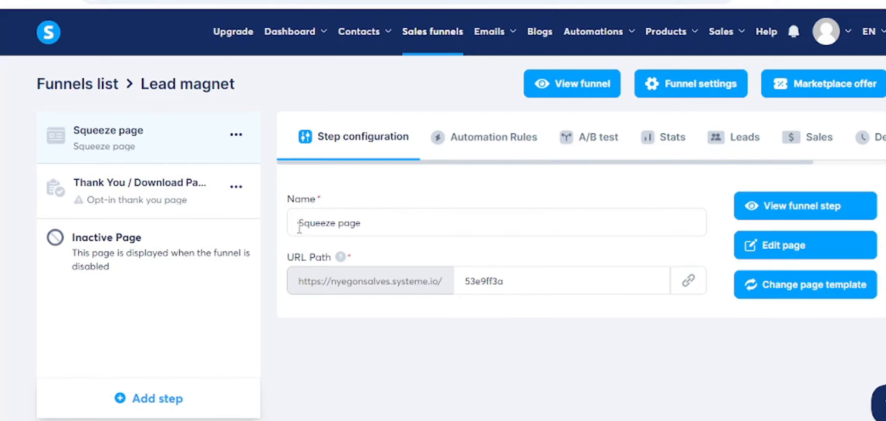
- Rename the squeeze page step to 'Your Freebie' and open it in the page editor
drag(297, 223, 371, 230)
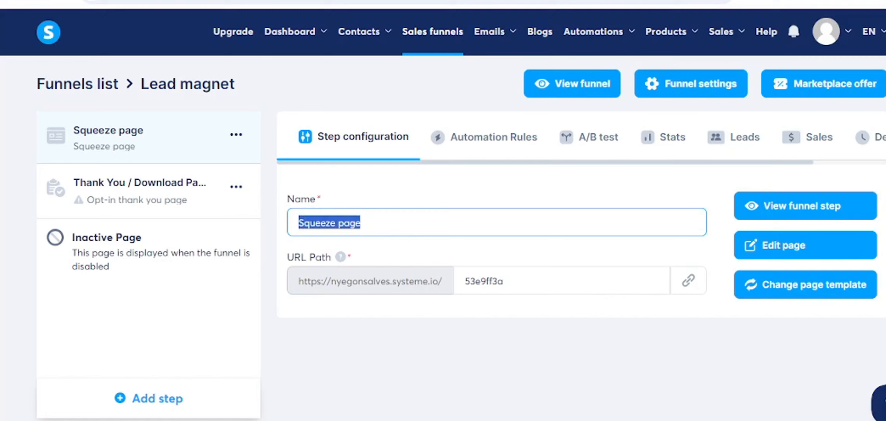
text(Lead)
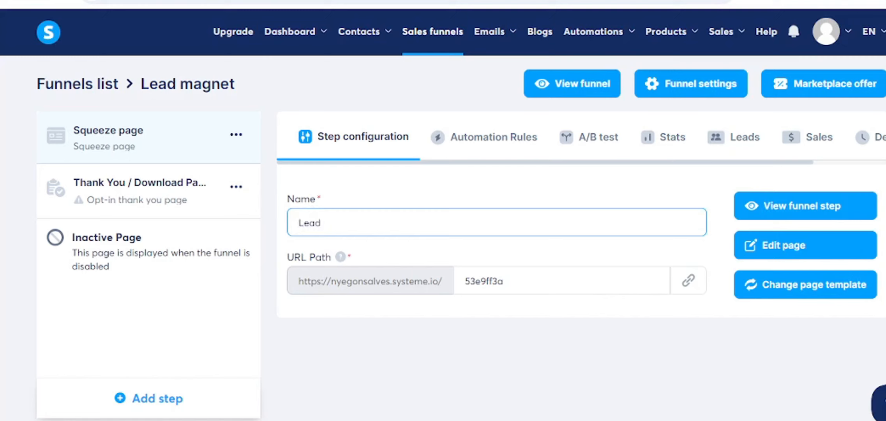
key(BackSpace)
key(BackSpace)
text(Your Freebie)
click(787, 250)
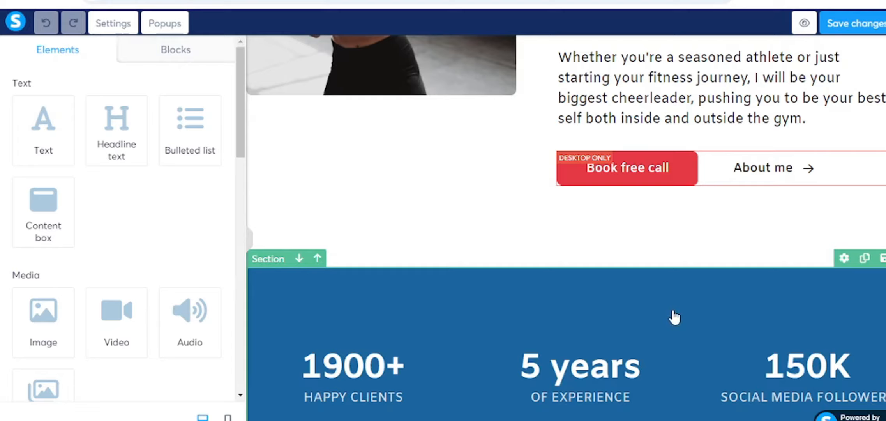
- Delete the footer section from the bottom of the squeeze page
scroll(674, 317, up, 8)
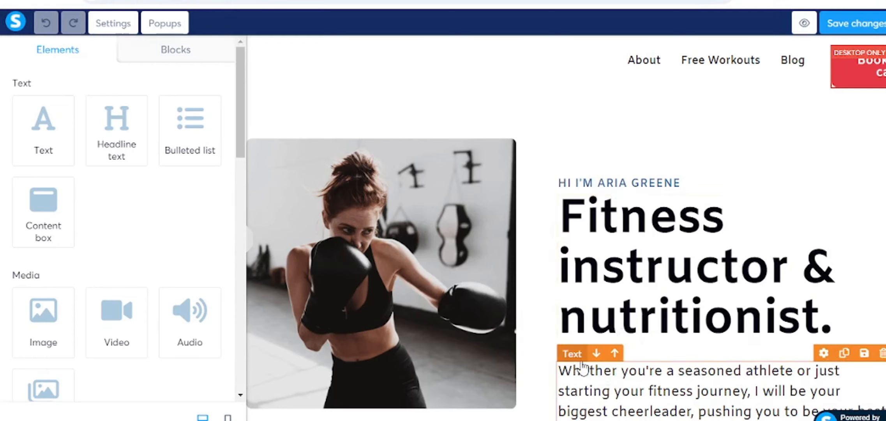
scroll(582, 366, down, 6)
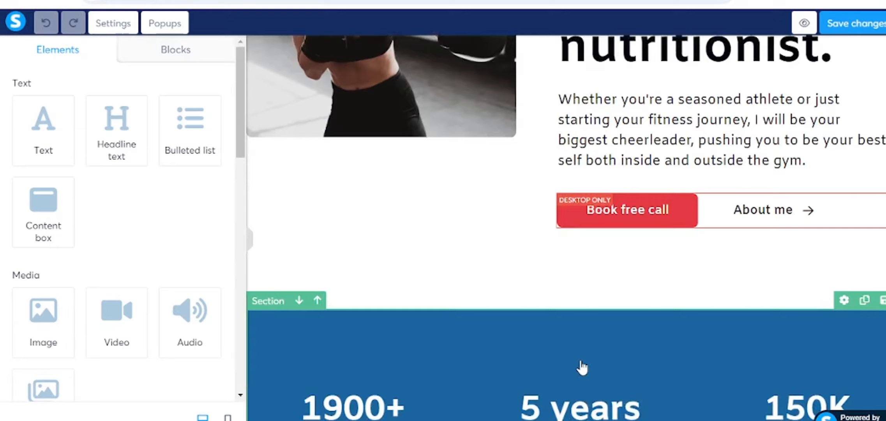
scroll(582, 366, down, 20)
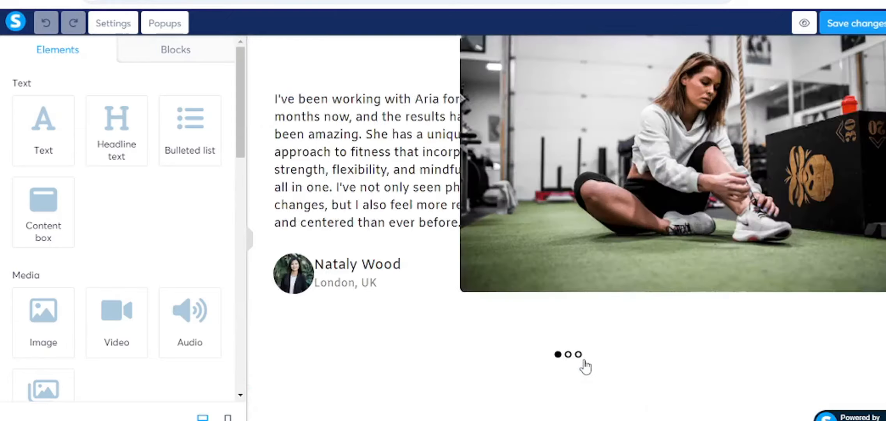
scroll(586, 367, down, 10)
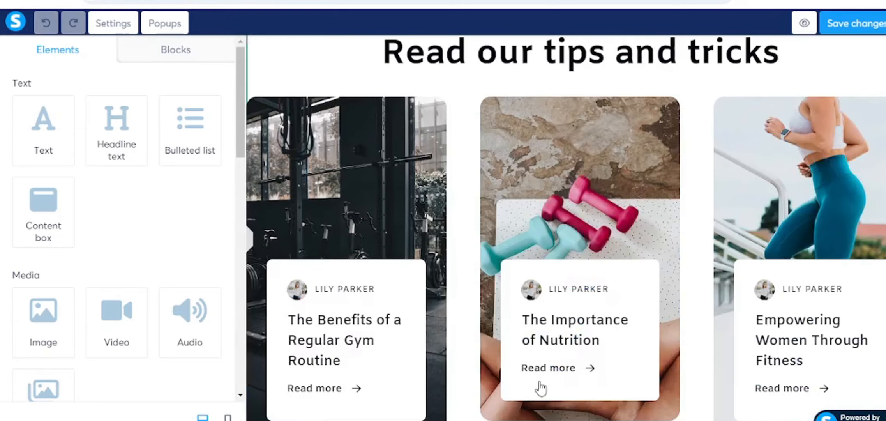
scroll(542, 388, down, 10)
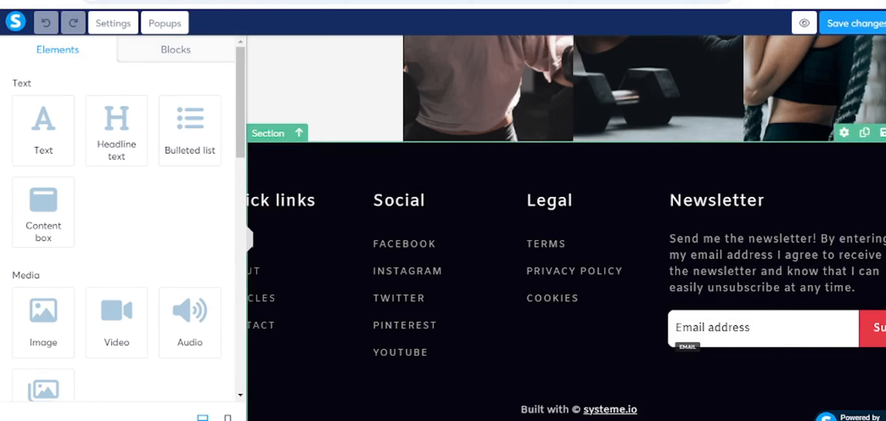
click(883, 133)
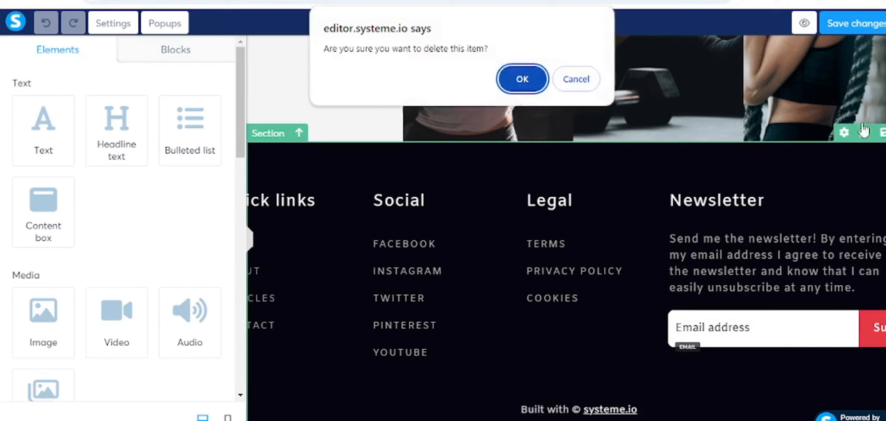
click(534, 80)
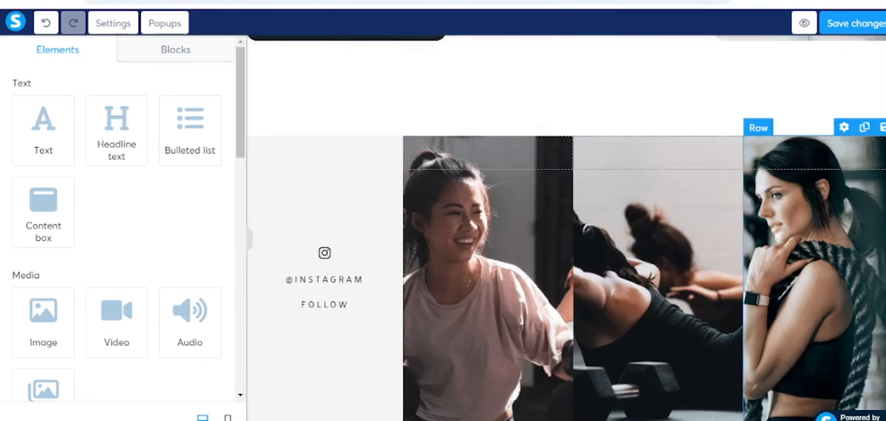
- Remove the right-hand photo and then the whole Instagram photo row
click(883, 127)
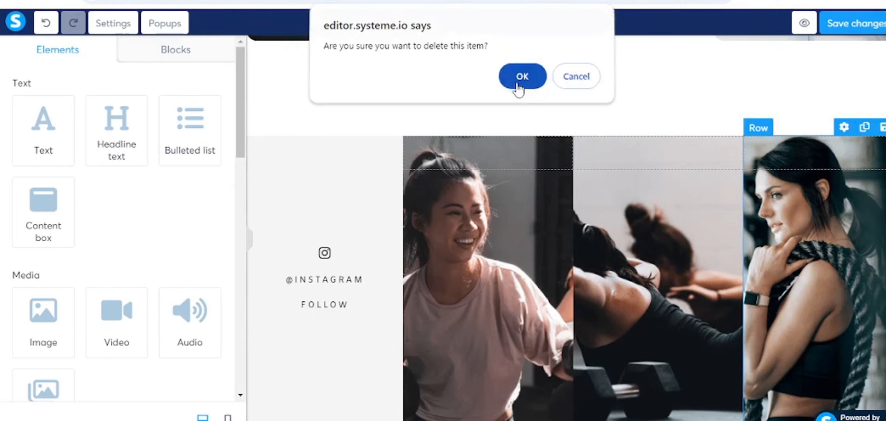
click(518, 87)
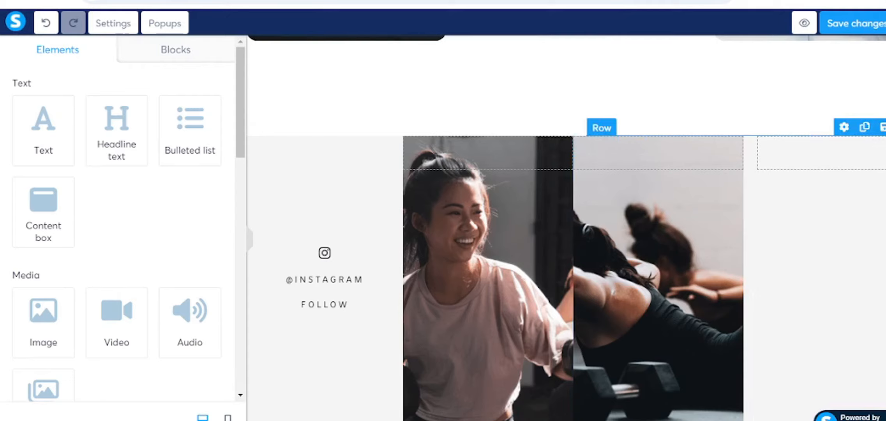
click(882, 128)
click(520, 78)
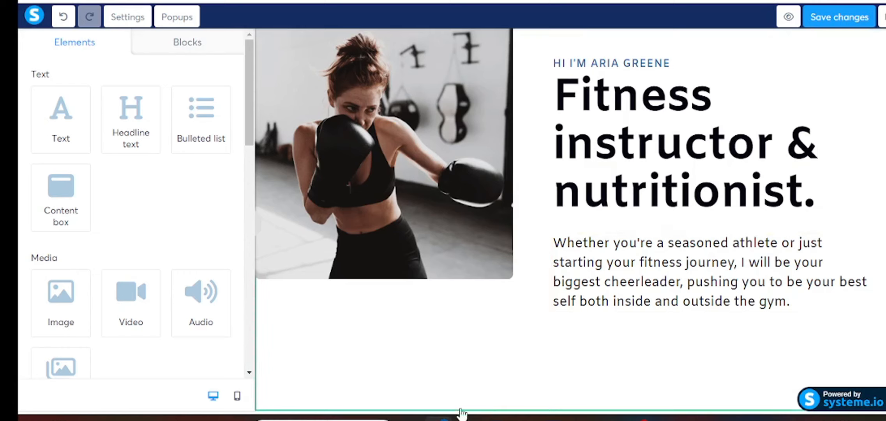
- Drag a Form input element onto the page just below the hero paragraph
scroll(678, 249, up, 1)
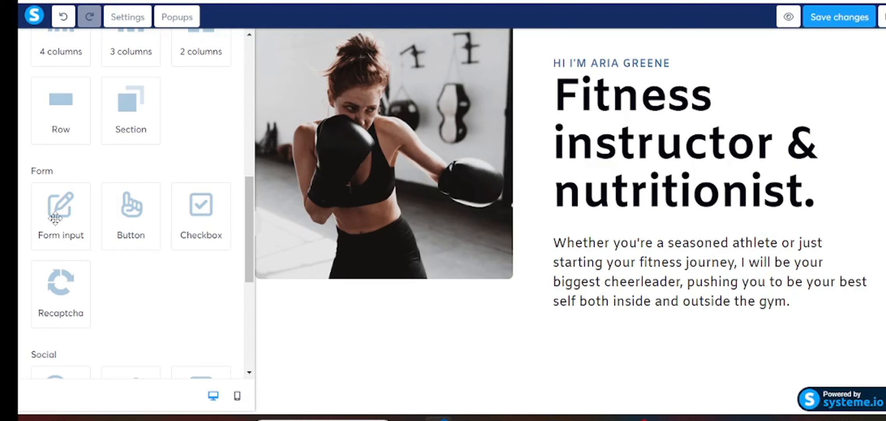
drag(46, 218, 639, 341)
scroll(659, 336, down, 3)
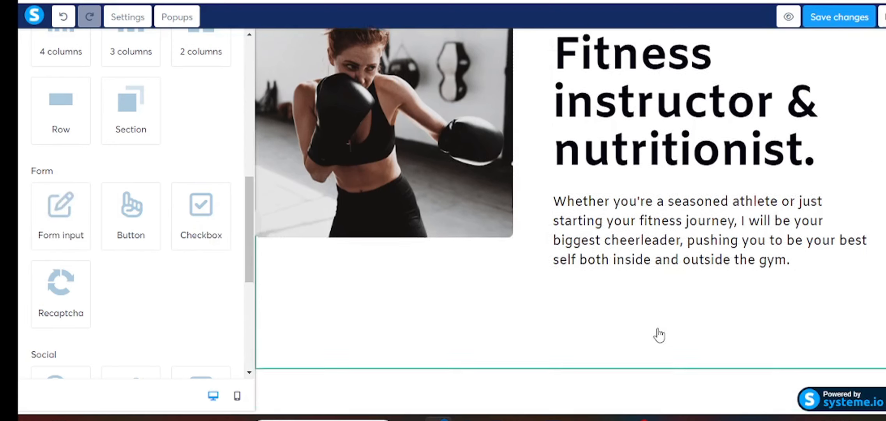
- Set the new form input's type to First name
click(331, 311)
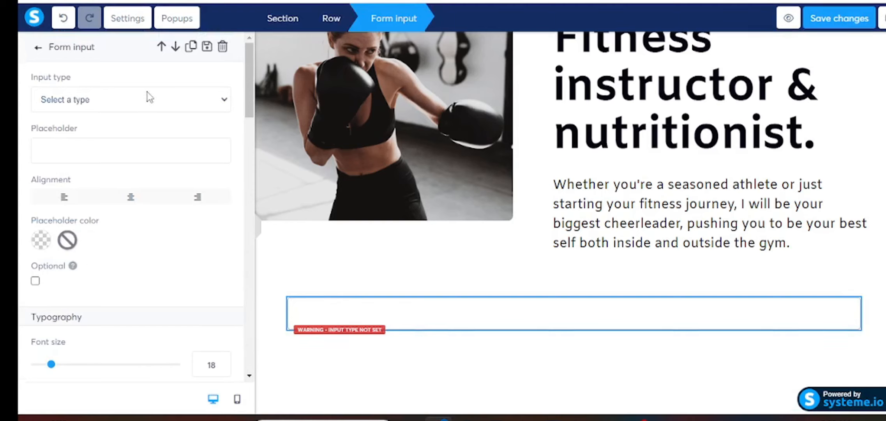
click(225, 102)
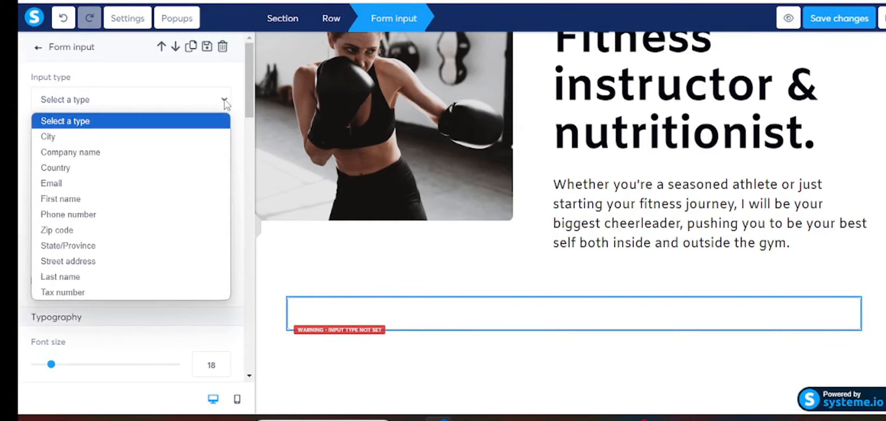
click(60, 203)
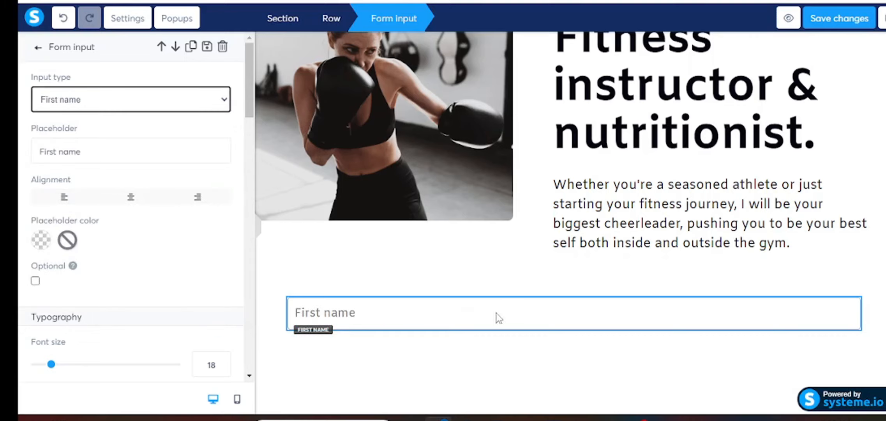
click(451, 313)
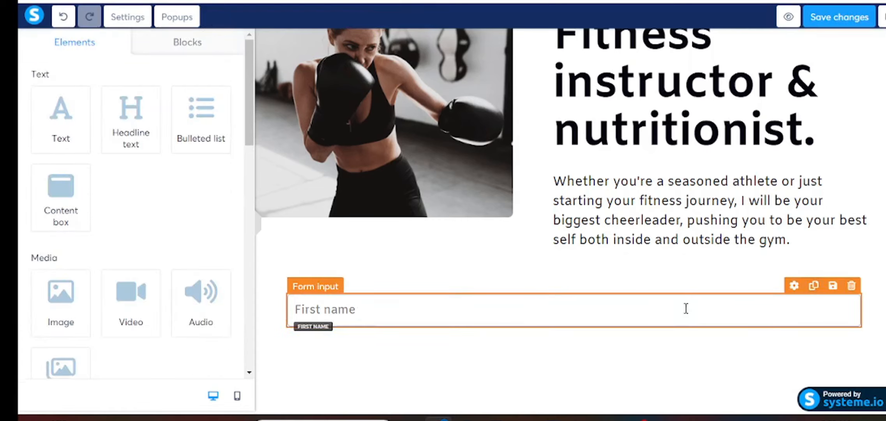
- Duplicate the First name field and change the copy's input type to Email
click(814, 289)
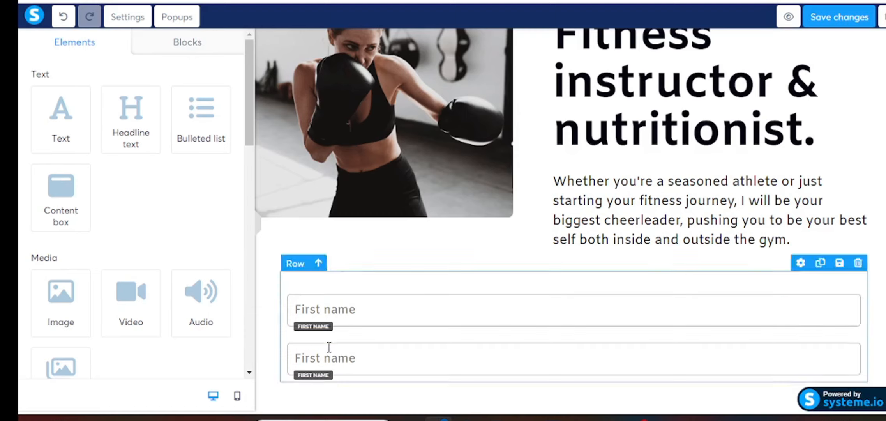
click(335, 361)
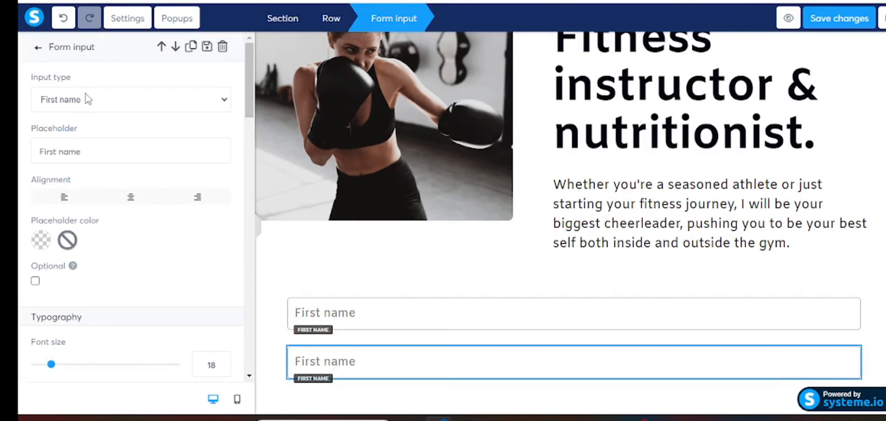
click(225, 102)
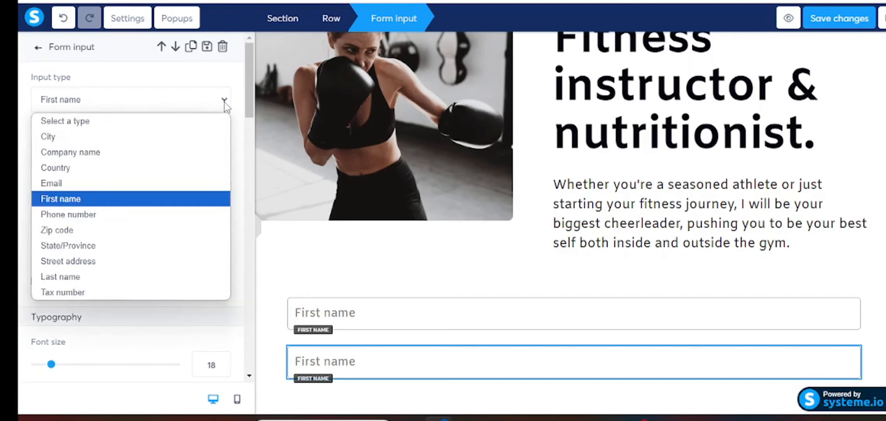
click(55, 184)
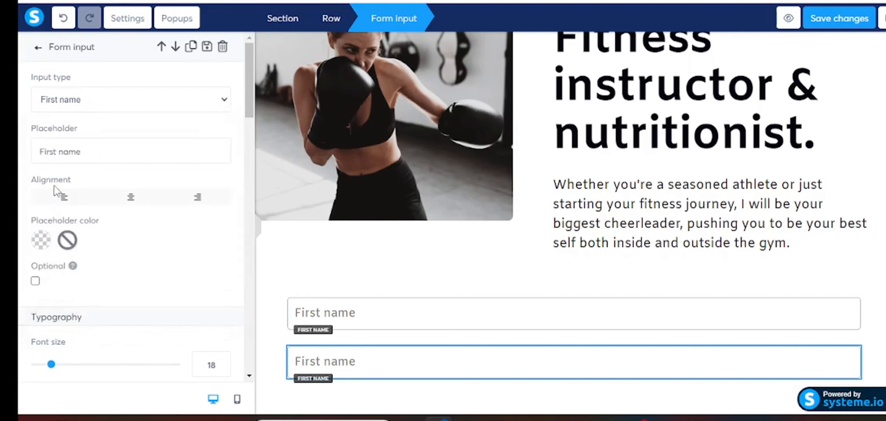
click(38, 47)
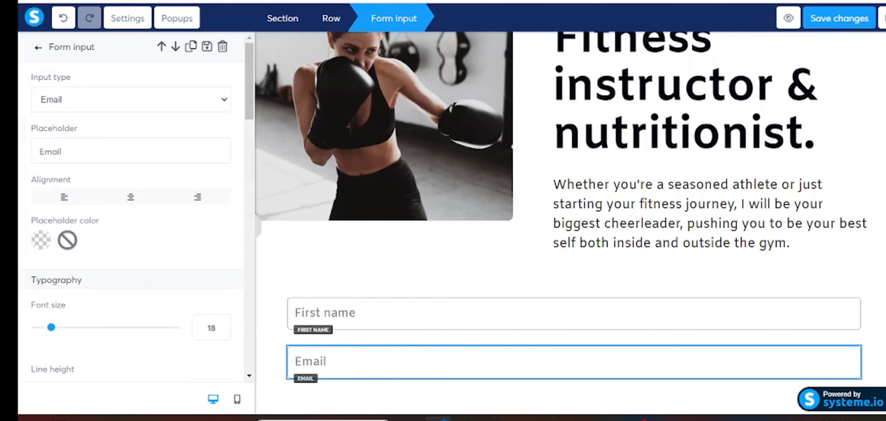
scroll(562, 204, down, 1)
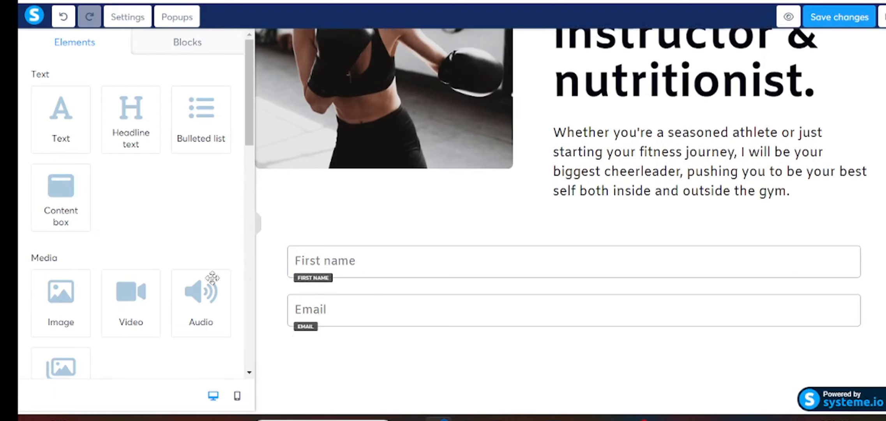
- Add a Button element beneath the Email field
scroll(142, 268, down, 5)
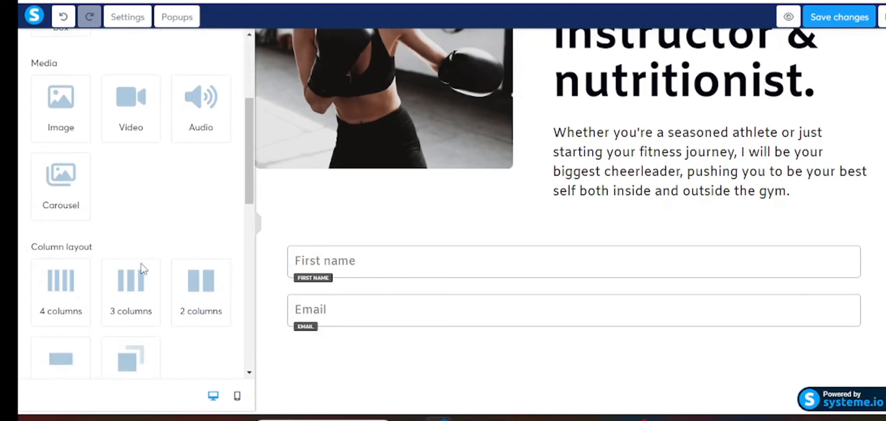
scroll(143, 268, down, 5)
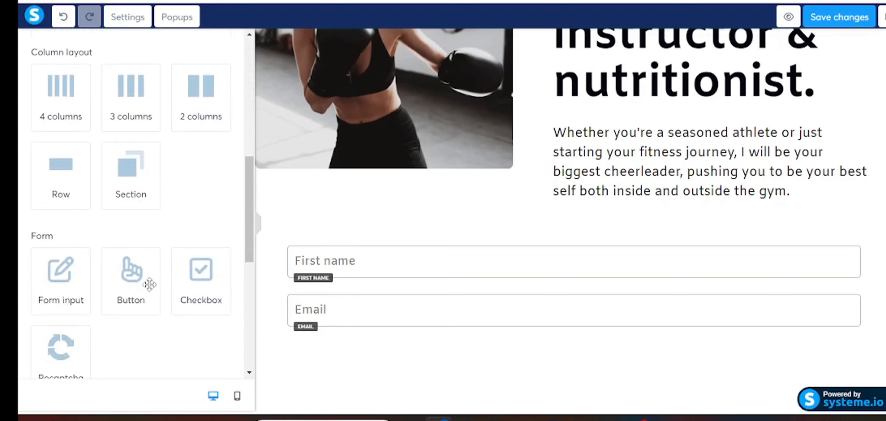
drag(128, 280, 362, 361)
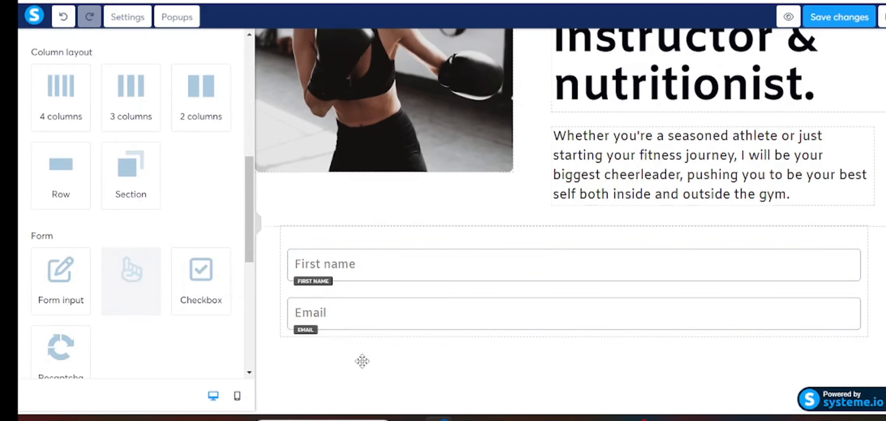
scroll(362, 365, down, 2)
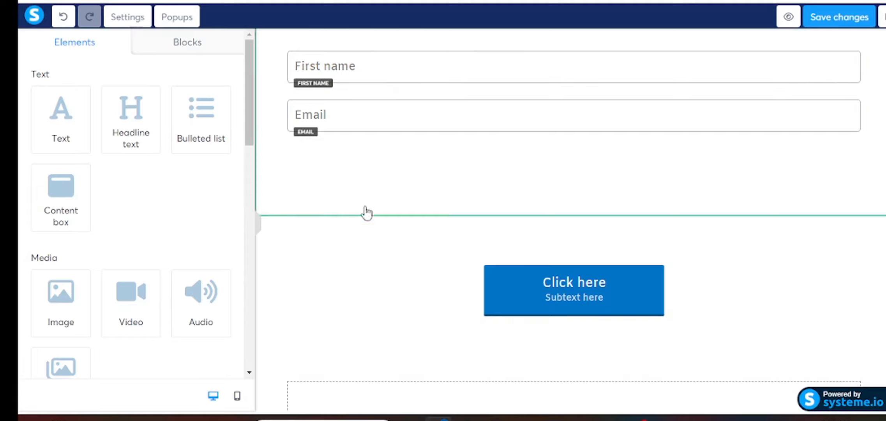
drag(359, 254, 374, 234)
- Lower the button's Margin Top below zero so it sits right under the Email field
click(406, 297)
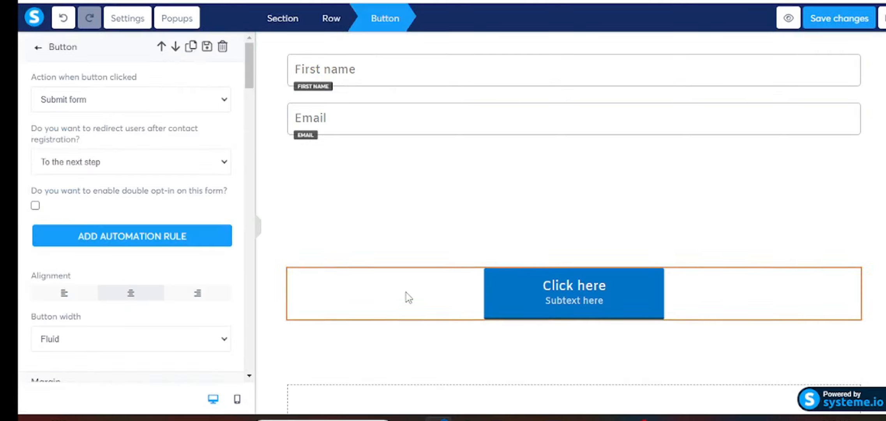
click(372, 290)
click(590, 311)
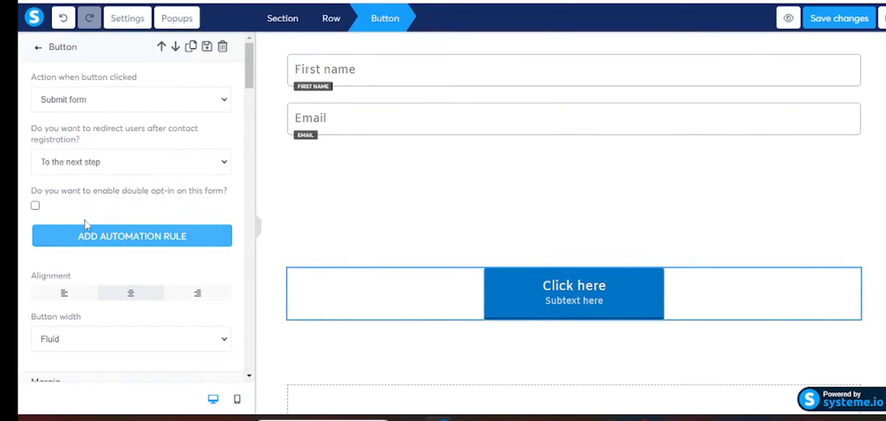
scroll(95, 214, down, 3)
scroll(98, 217, down, 2)
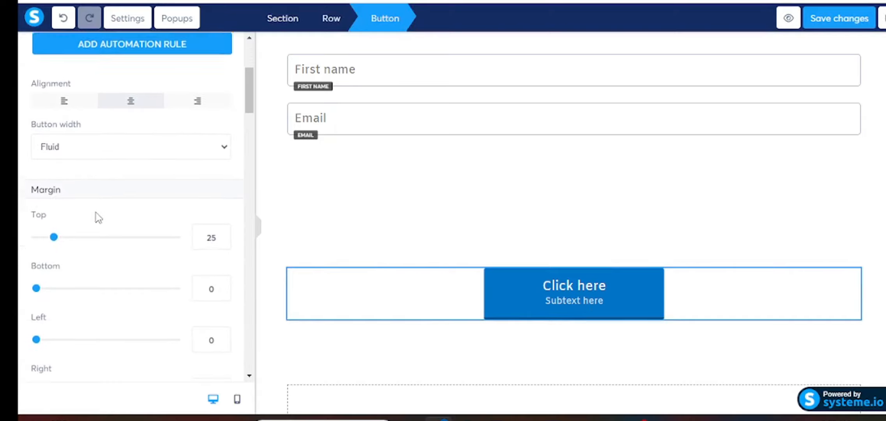
scroll(97, 217, down, 8)
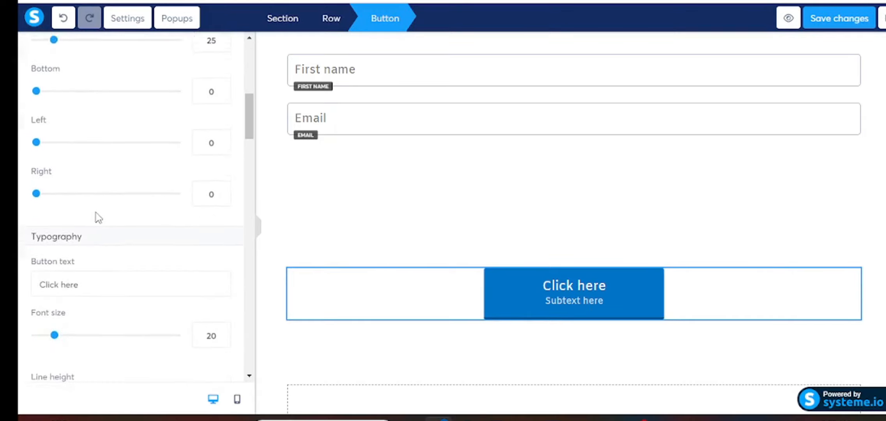
scroll(95, 216, up, 7)
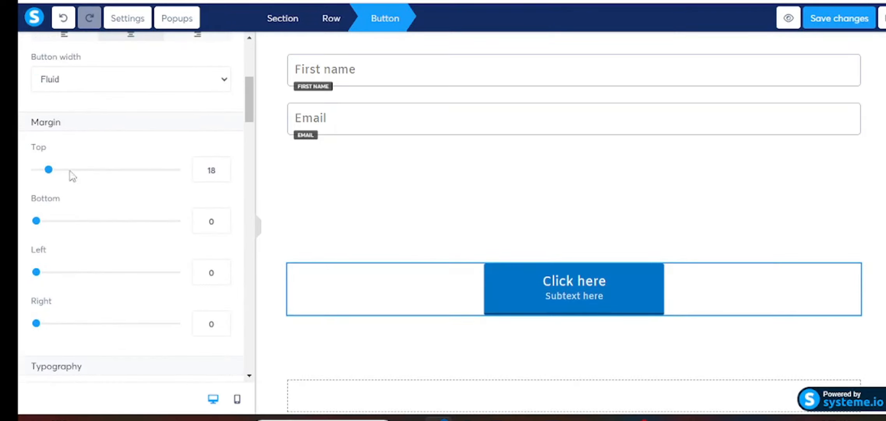
drag(51, 173, 20, 187)
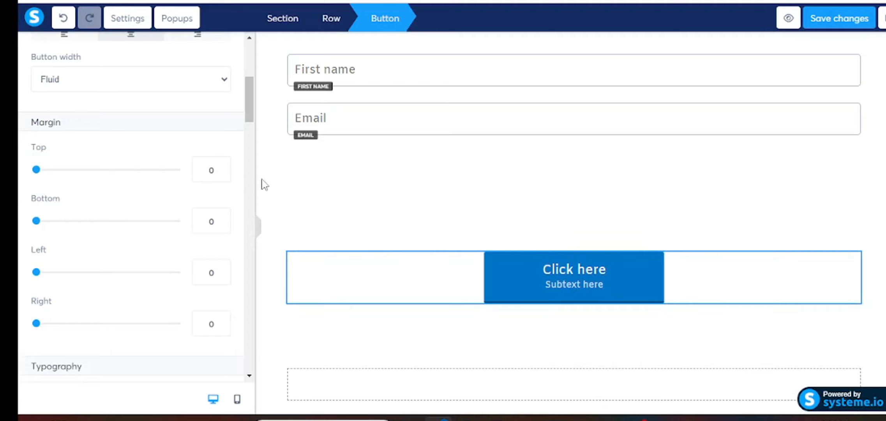
click(222, 173)
click(222, 173)
click(222, 173)
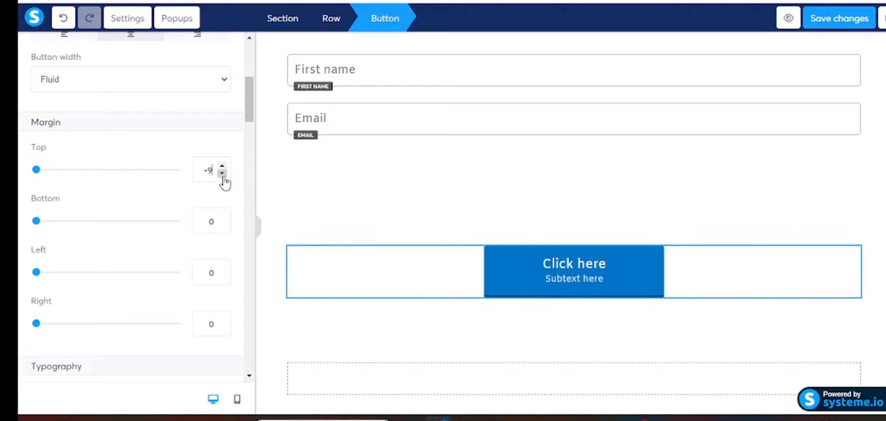
click(222, 173)
click(222, 173)
click(222, 173)
click(222, 173)
click(222, 173)
click(222, 173)
click(222, 173)
click(223, 173)
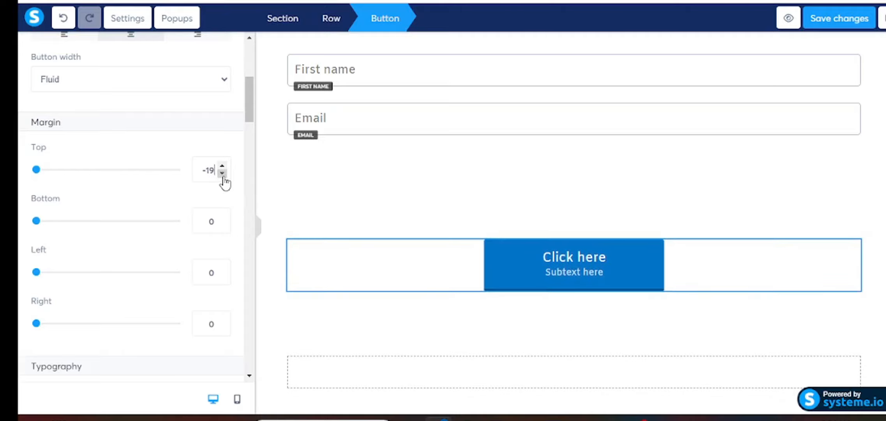
click(222, 173)
click(222, 173)
click(222, 173)
click(222, 173)
click(222, 173)
click(222, 173)
click(222, 173)
click(222, 173)
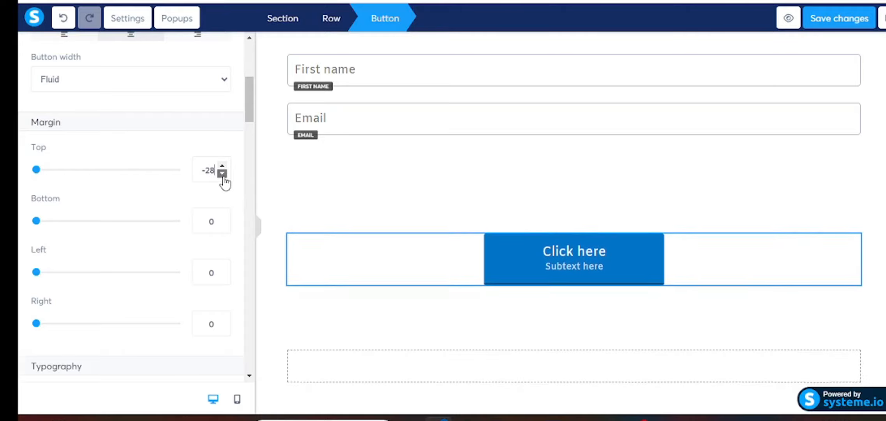
click(222, 173)
click(222, 173)
click(222, 173)
click(222, 173)
click(223, 173)
click(223, 173)
click(222, 173)
click(222, 173)
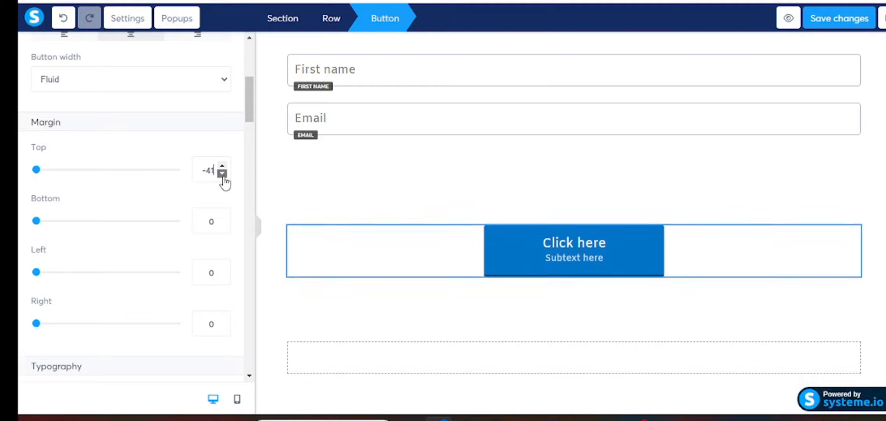
click(222, 173)
click(222, 173)
click(222, 173)
click(222, 173)
click(222, 173)
click(222, 173)
click(223, 173)
click(222, 173)
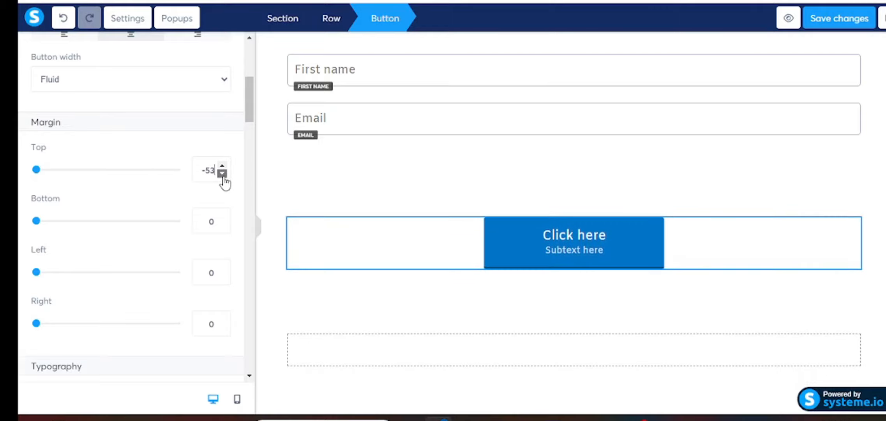
click(222, 173)
click(222, 173)
click(222, 173)
click(222, 173)
click(223, 173)
click(223, 173)
click(222, 173)
click(222, 173)
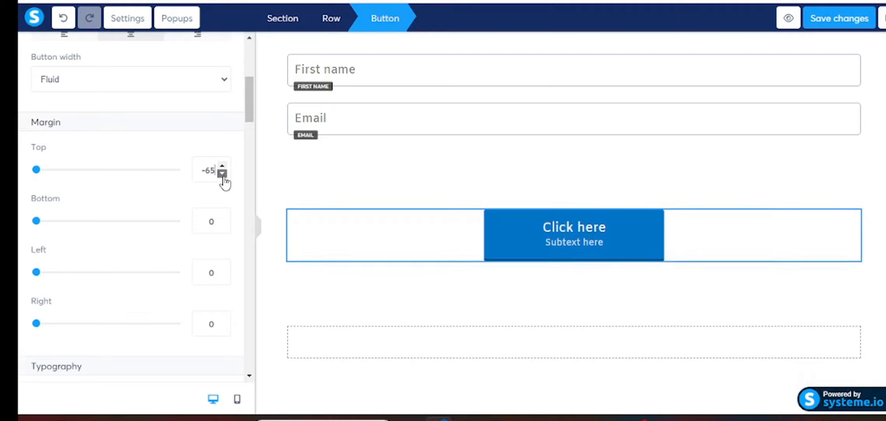
click(222, 173)
click(222, 173)
click(222, 173)
click(222, 173)
click(535, 242)
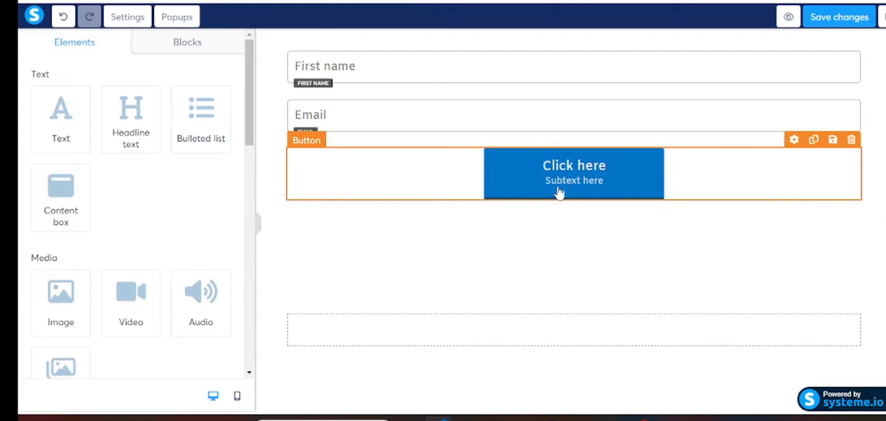
- Give the button 0 top/bottom padding, 43 left/right padding and a 13 top-left corner
click(497, 180)
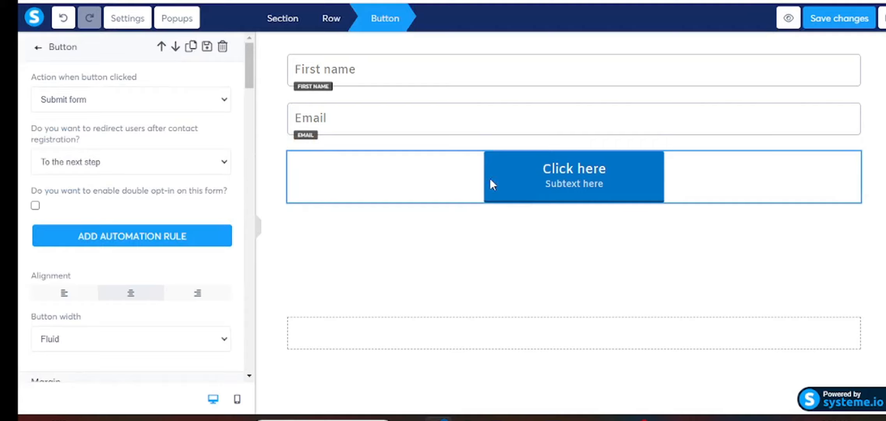
click(490, 180)
click(510, 163)
scroll(116, 193, down, 7)
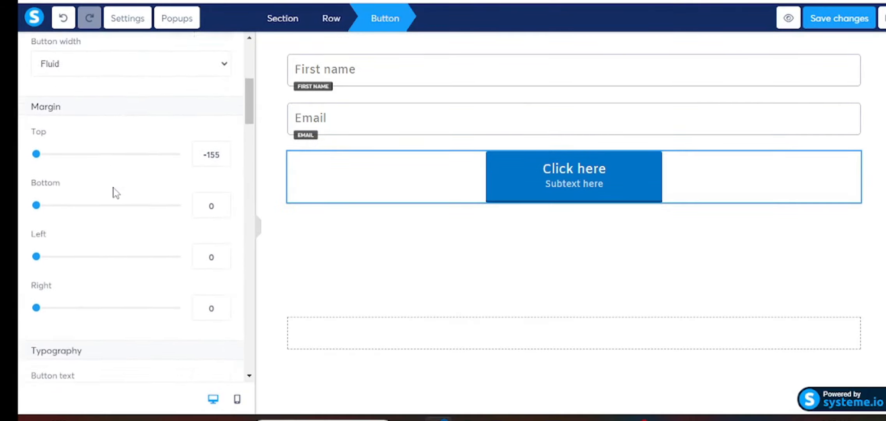
scroll(116, 193, down, 10)
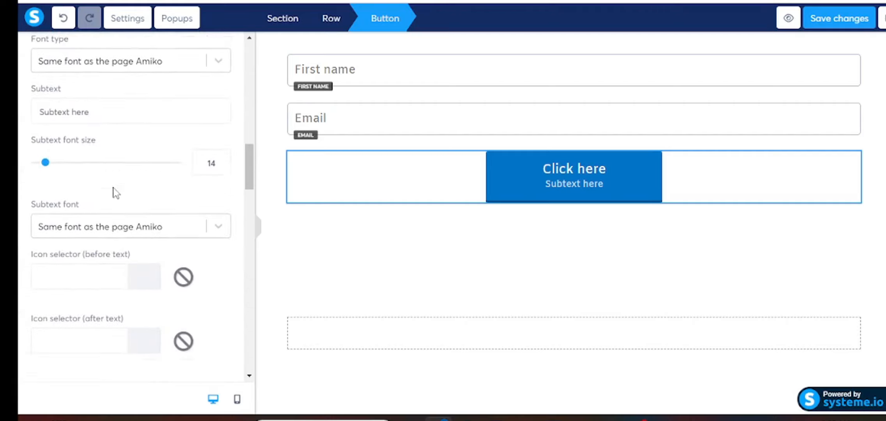
scroll(116, 193, down, 12)
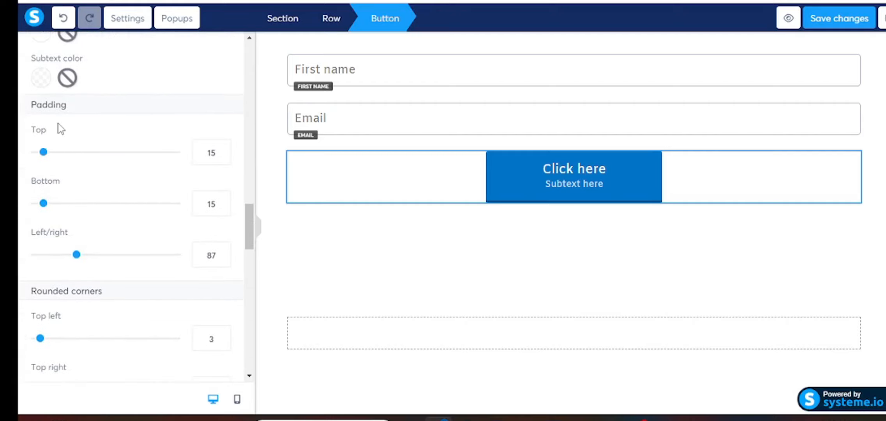
drag(46, 158, 48, 158)
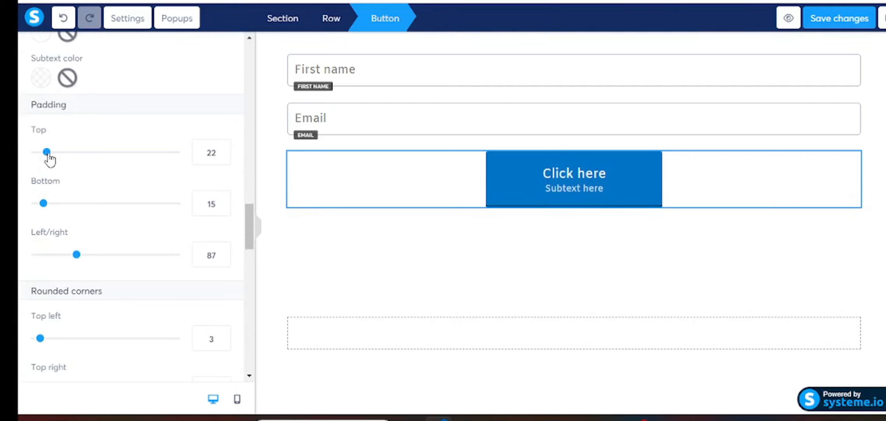
drag(47, 153, 21, 164)
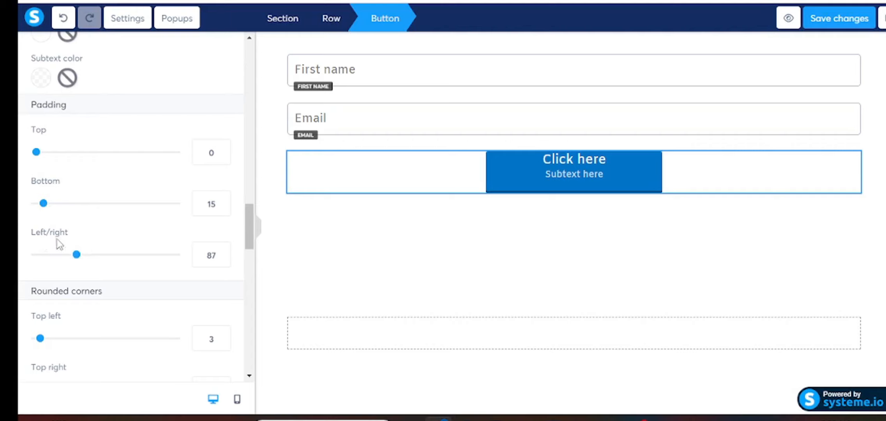
drag(78, 254, 57, 254)
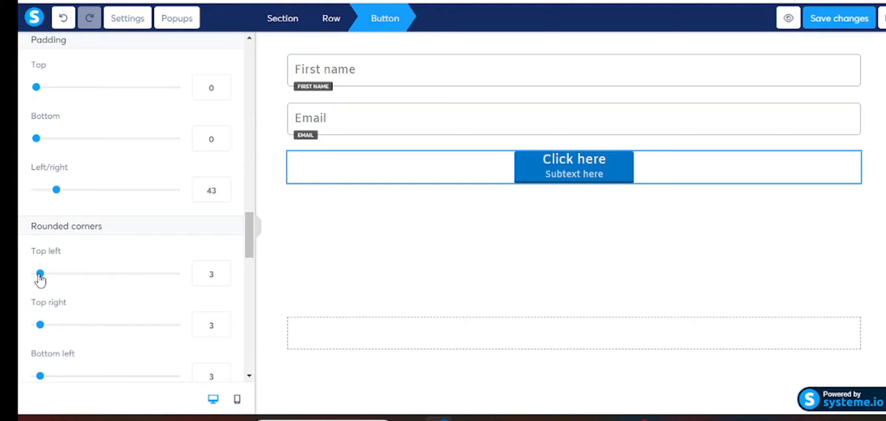
drag(39, 276, 55, 275)
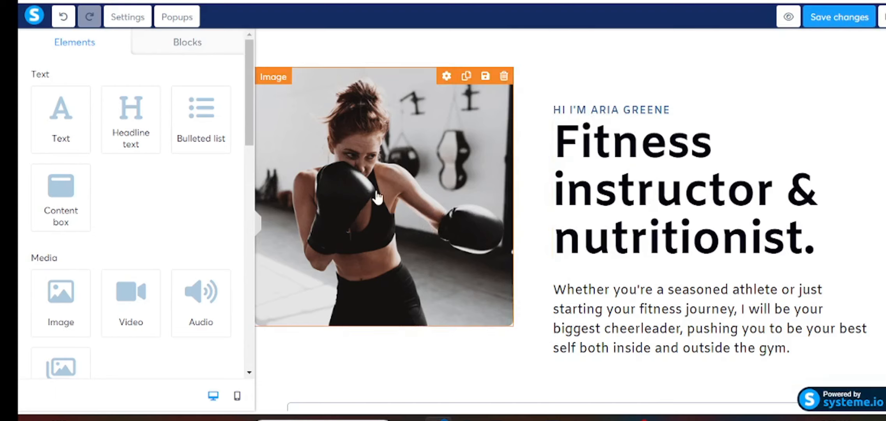
click(259, 226)
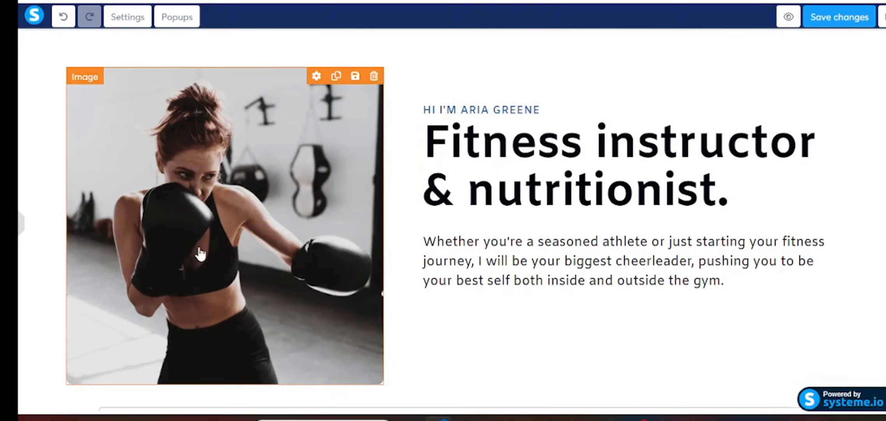
scroll(198, 254, down, 5)
scroll(198, 253, up, 5)
scroll(256, 219, down, 4)
scroll(257, 234, up, 3)
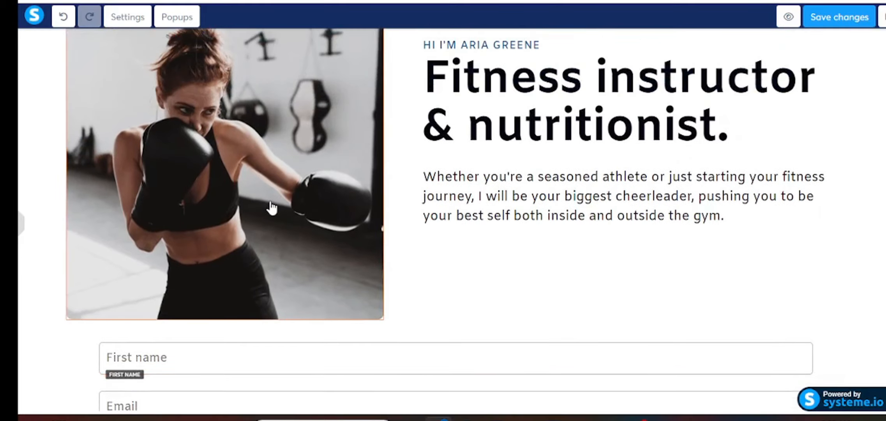
scroll(272, 207, up, 2)
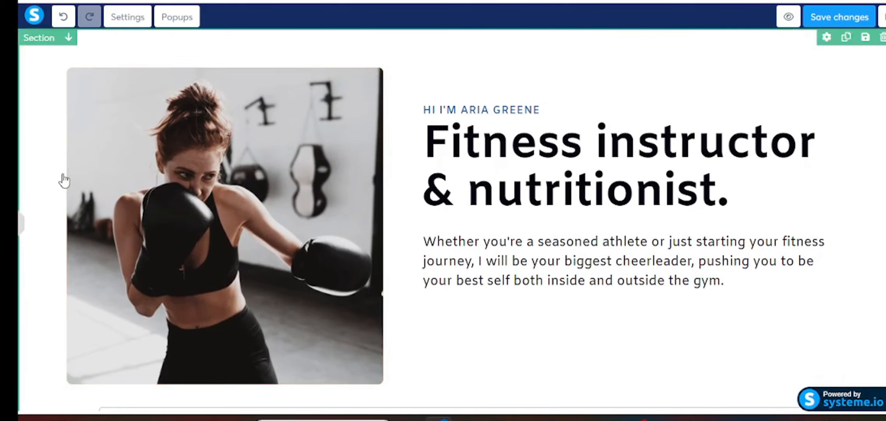
click(52, 152)
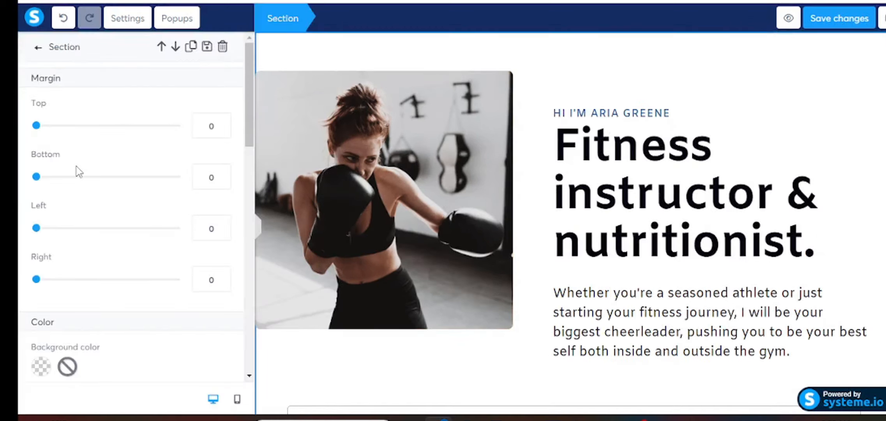
click(488, 95)
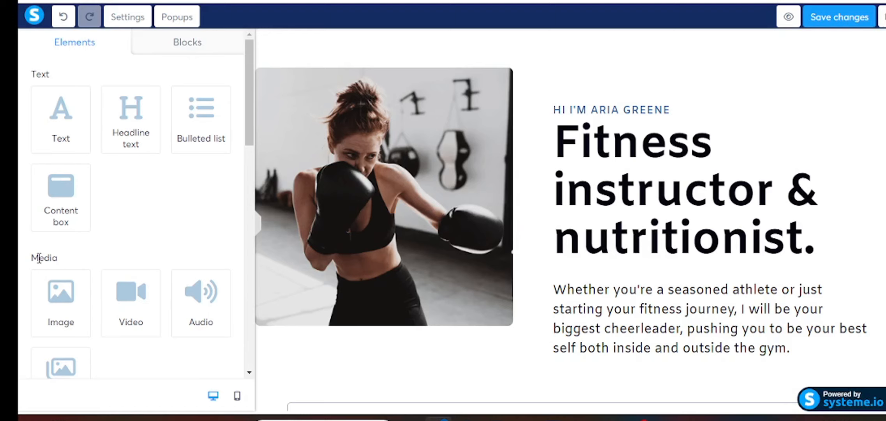
- Replace the hero photo with the uploaded ebookcover-roadmaptoonlinebusiness.png image
click(452, 219)
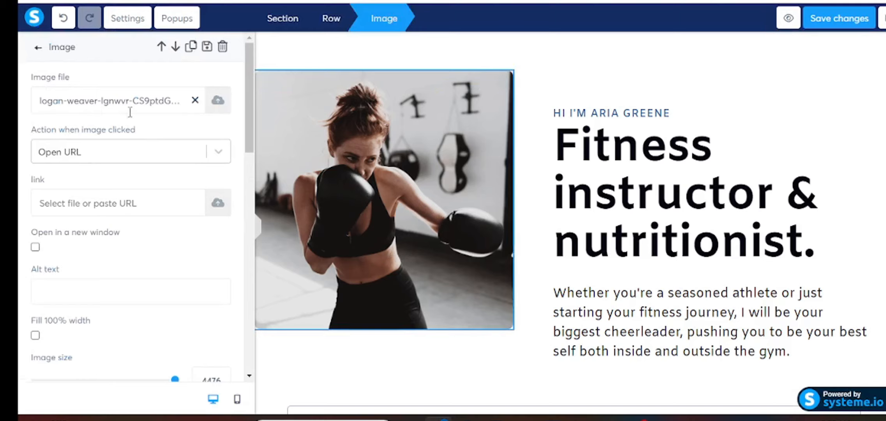
click(221, 102)
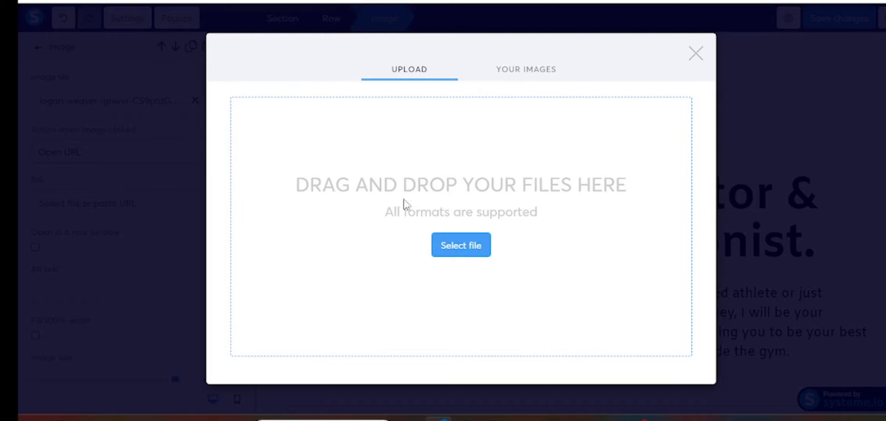
click(513, 69)
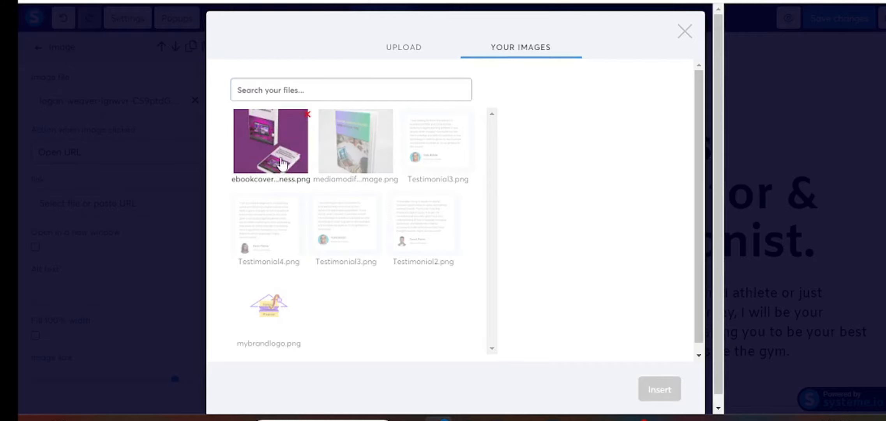
click(270, 164)
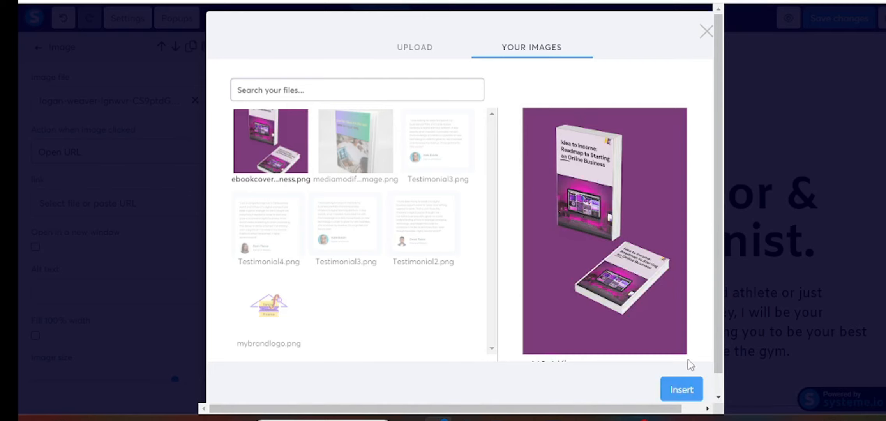
click(685, 389)
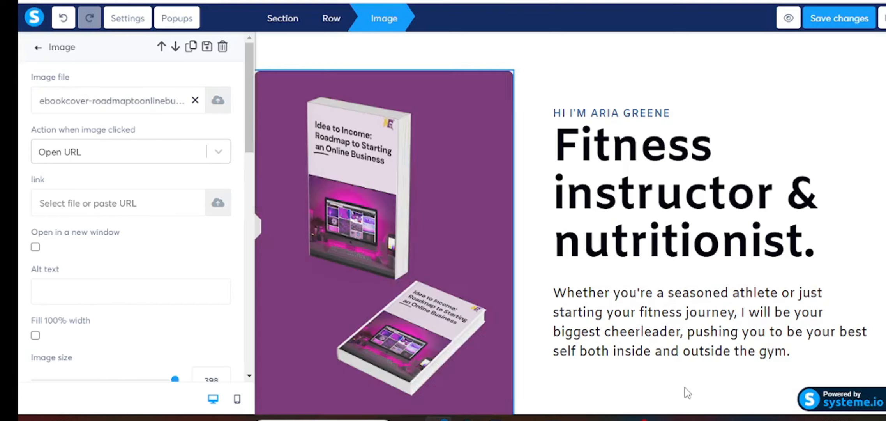
click(260, 227)
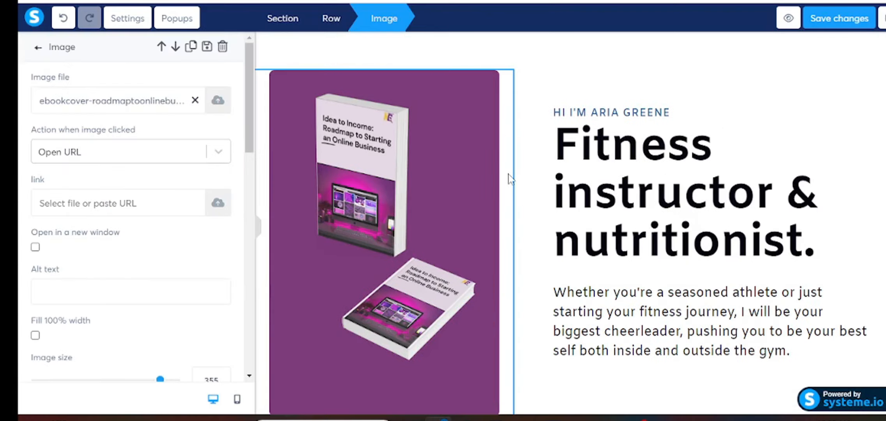
- Reduce the ebook cover's image size from 355 to 337
scroll(110, 283, down, 3)
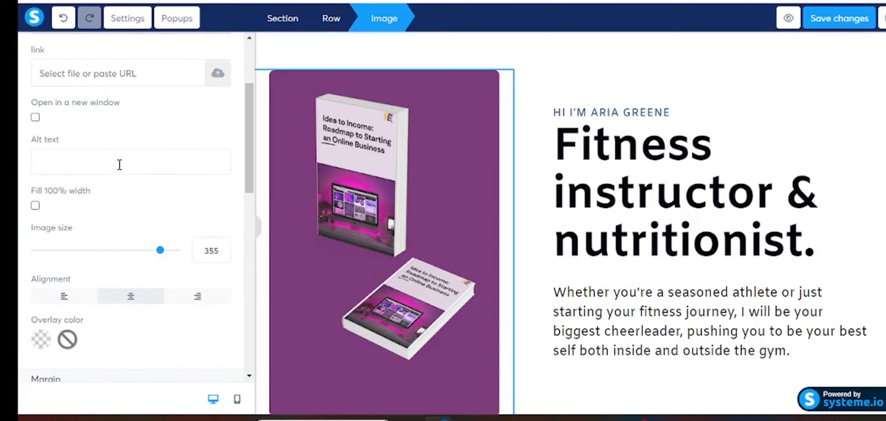
scroll(74, 221, down, 2)
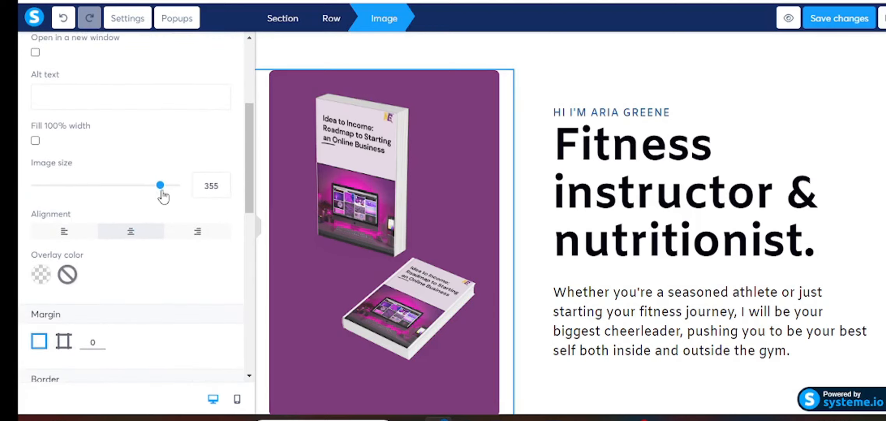
drag(160, 185, 160, 186)
click(718, 175)
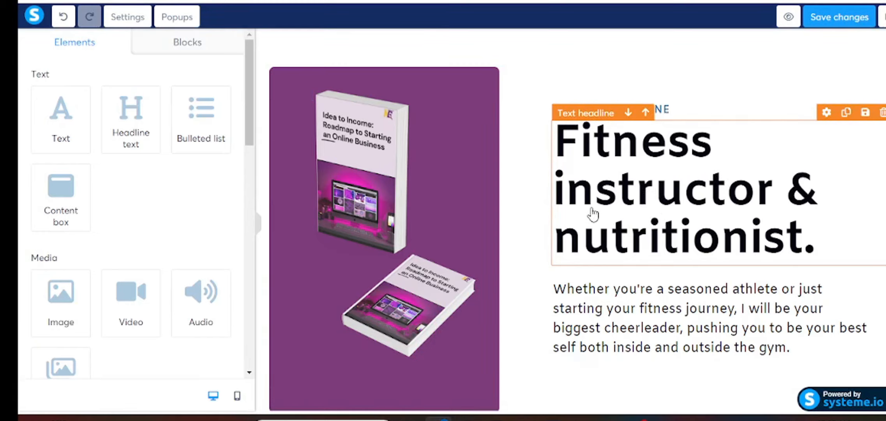
- Delete the small name line so the hero opens with 'Fitness instructor & nutritionist.'
click(677, 116)
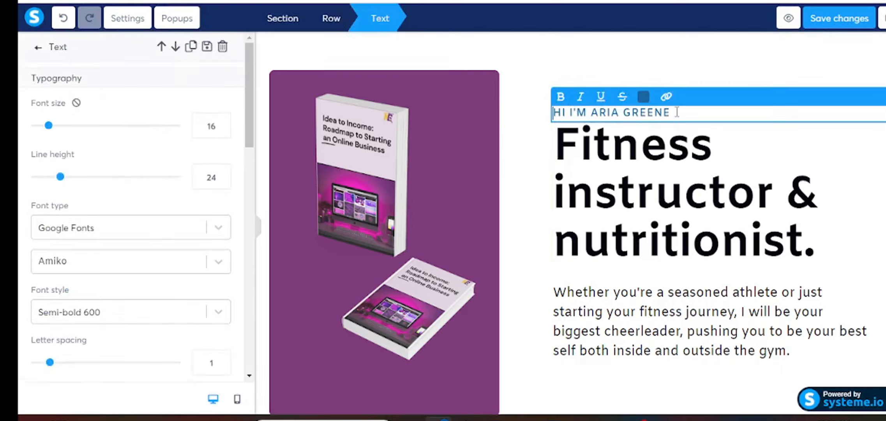
click(640, 172)
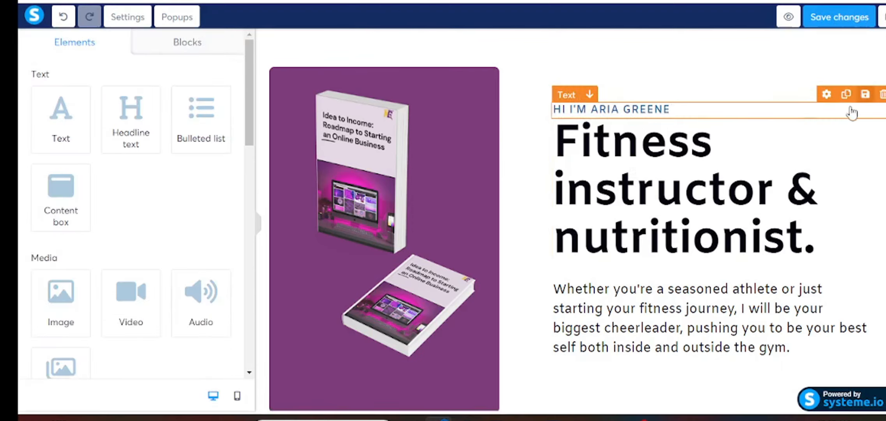
click(883, 97)
click(518, 66)
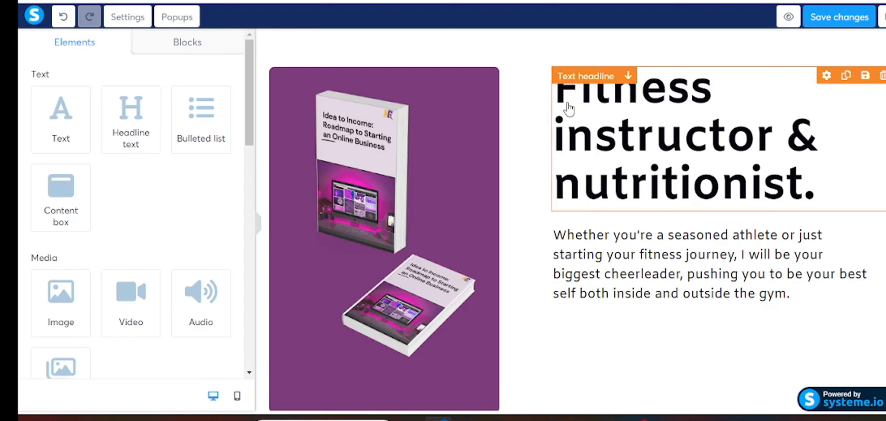
- Replace the headline with 'Ready to Launch Your Online Business? Get Your FREE Roadmap Today'
click(561, 92)
drag(561, 92, 816, 187)
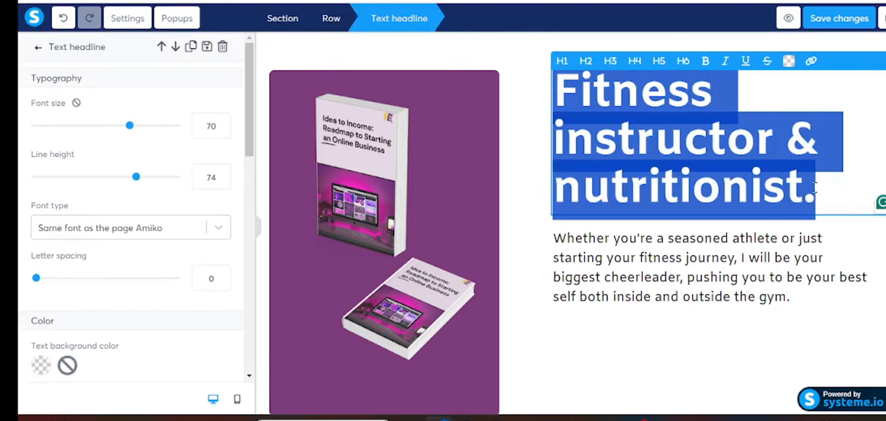
right_click(622, 101)
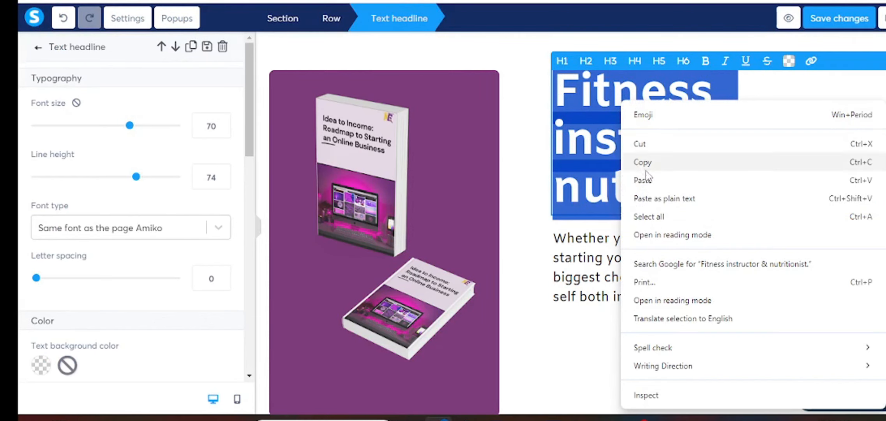
click(652, 181)
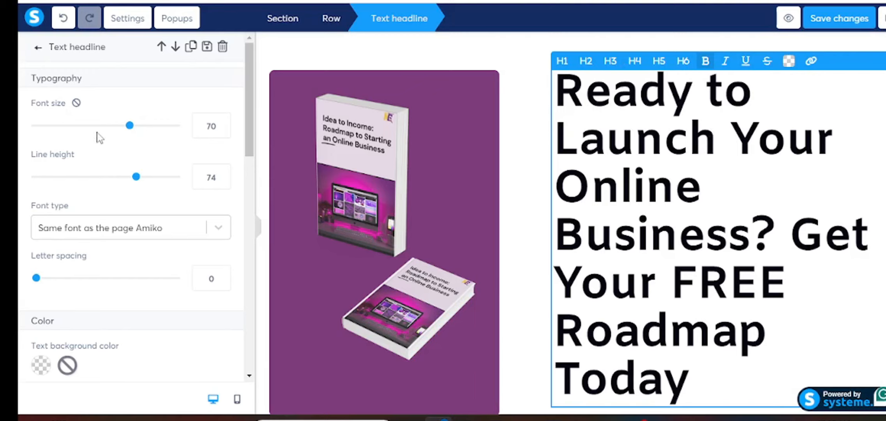
- Lower the headline font size to 37
click(222, 129)
click(222, 129)
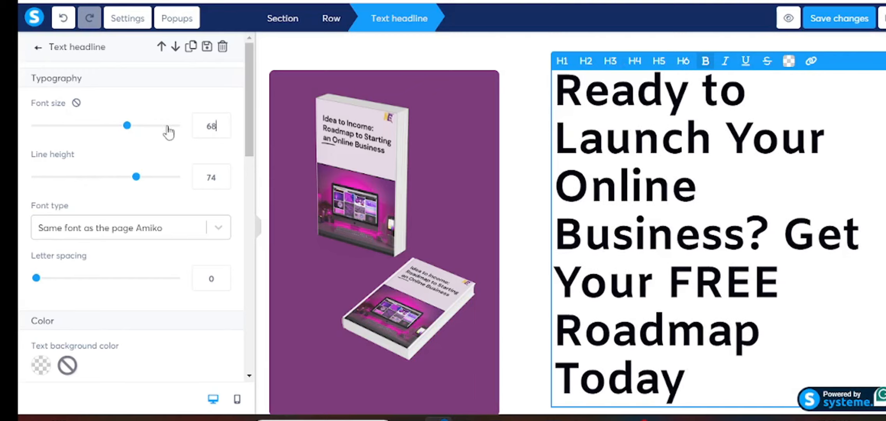
click(222, 129)
click(223, 129)
click(222, 129)
click(222, 129)
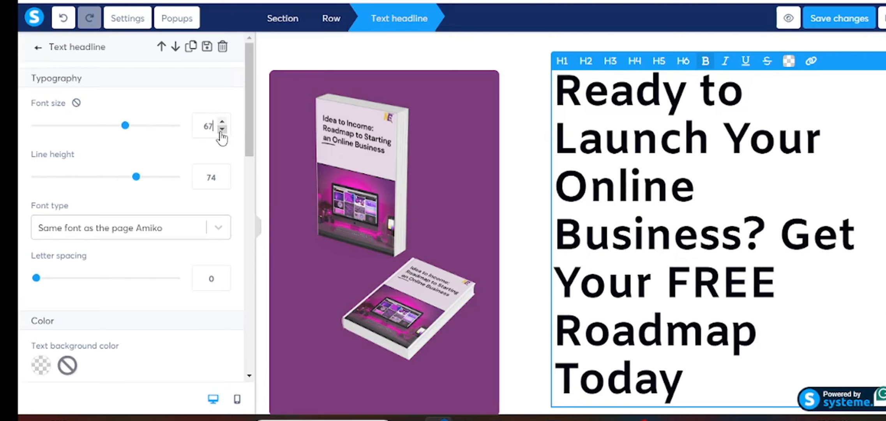
click(222, 129)
click(222, 129)
click(222, 129)
click(222, 129)
click(222, 129)
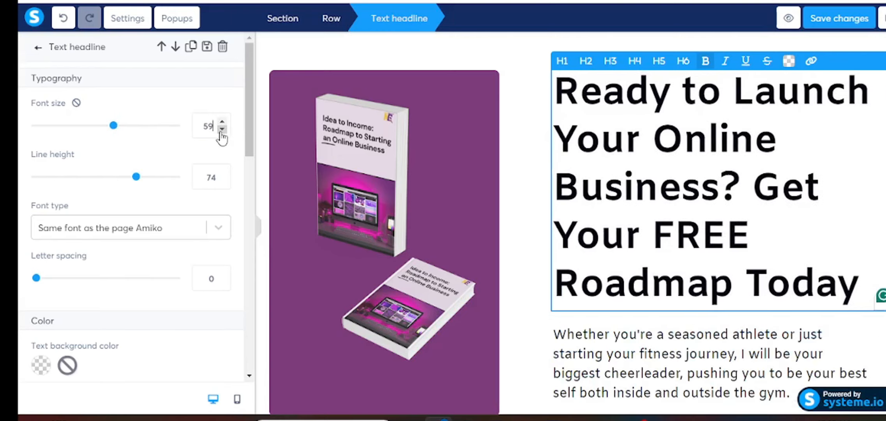
click(222, 129)
click(222, 129)
click(222, 129)
click(223, 129)
click(222, 129)
click(222, 129)
click(222, 129)
click(222, 129)
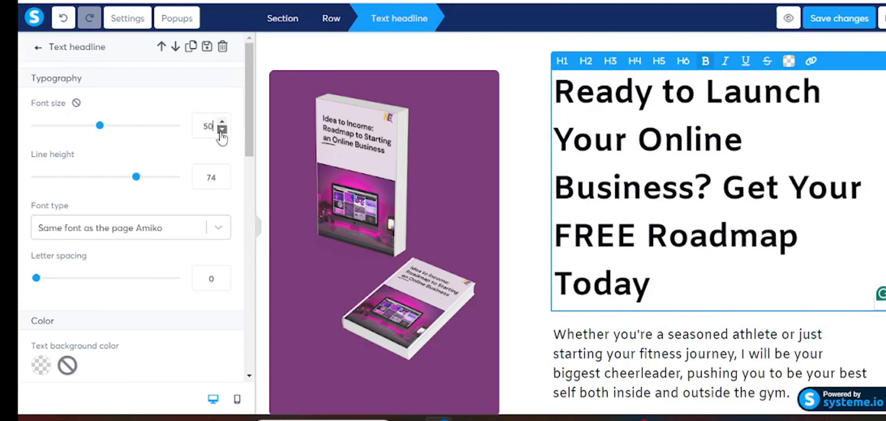
click(222, 129)
click(222, 129)
click(222, 129)
click(222, 129)
click(222, 129)
click(222, 129)
click(222, 129)
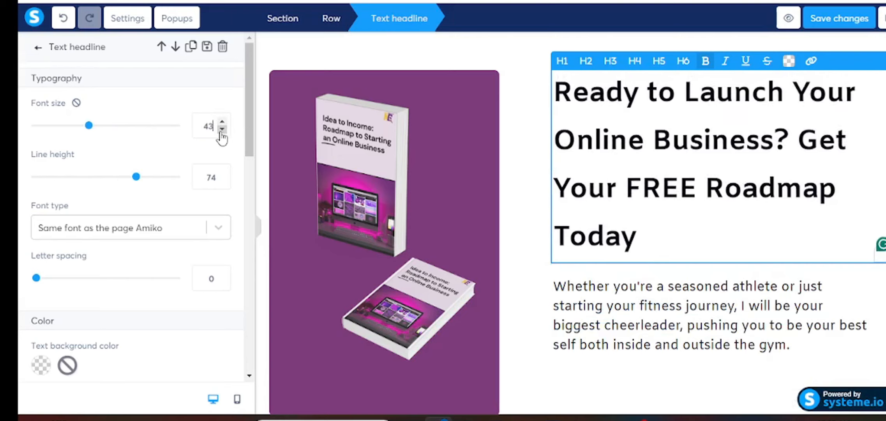
click(222, 129)
click(222, 129)
click(222, 129)
click(222, 129)
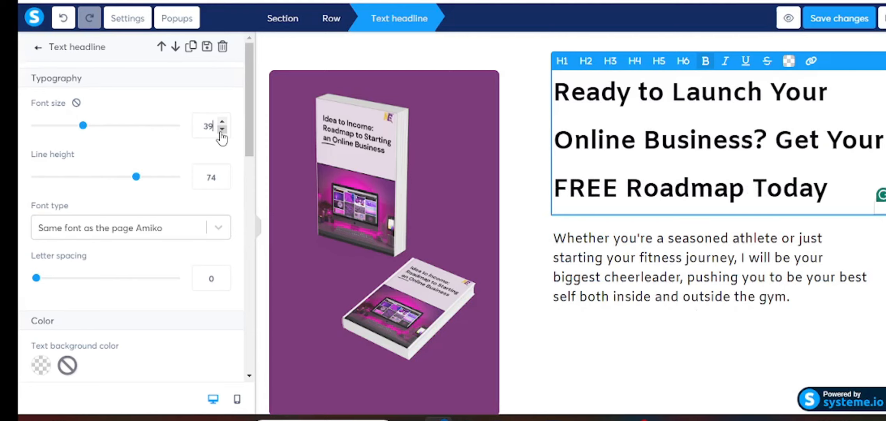
click(222, 129)
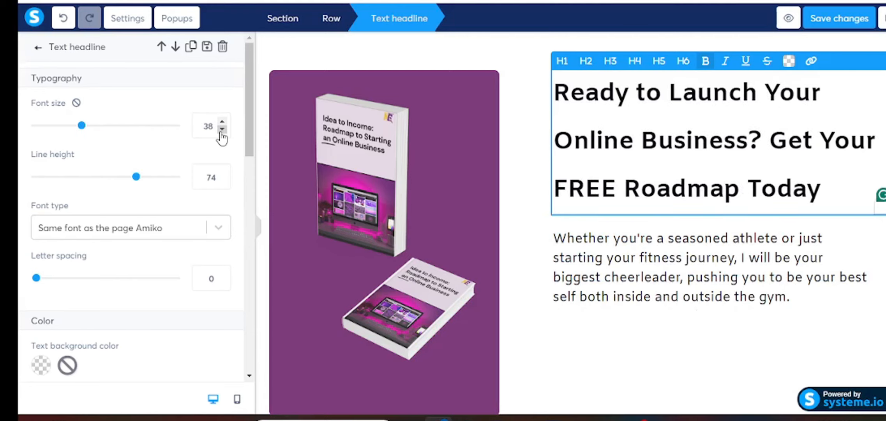
click(222, 128)
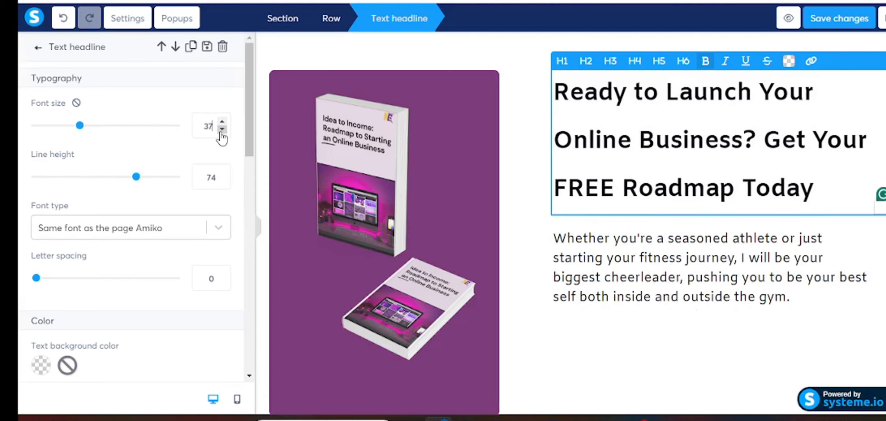
- Reduce the headline line height to about 59
click(222, 181)
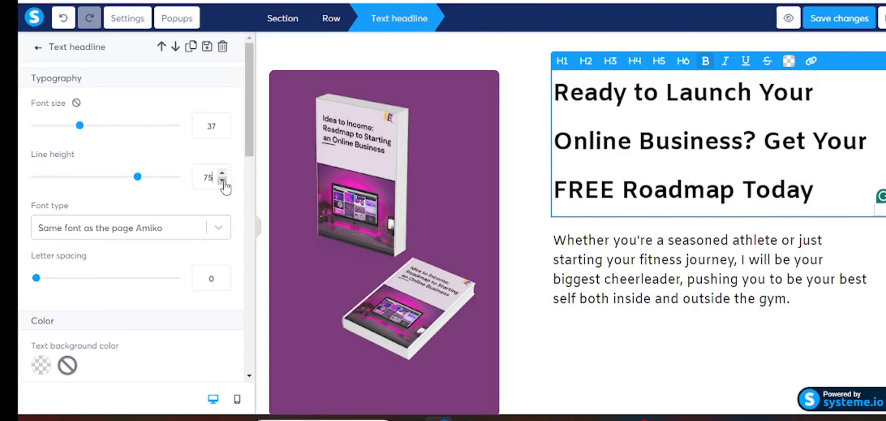
click(222, 181)
click(224, 182)
click(222, 180)
click(222, 181)
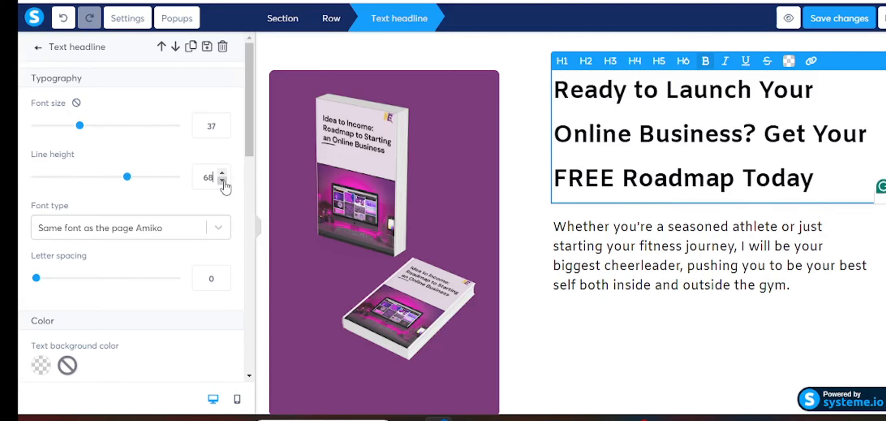
click(222, 181)
click(222, 181)
click(222, 181)
click(222, 181)
click(222, 181)
click(222, 181)
click(222, 181)
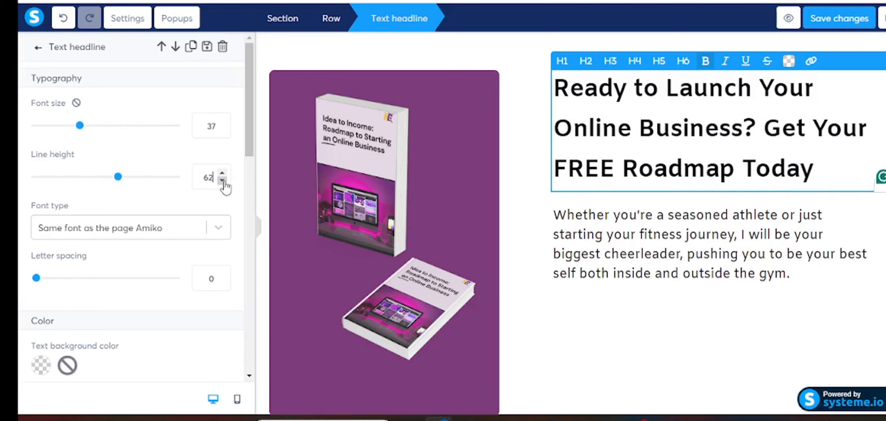
click(222, 181)
click(222, 181)
click(222, 181)
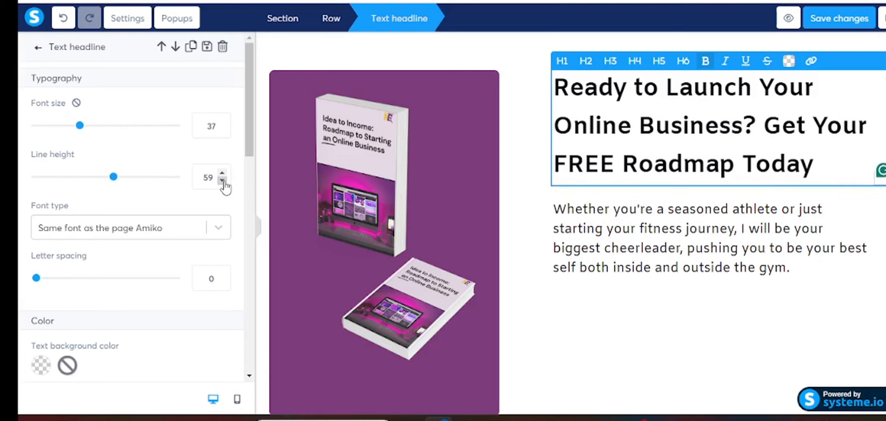
click(222, 180)
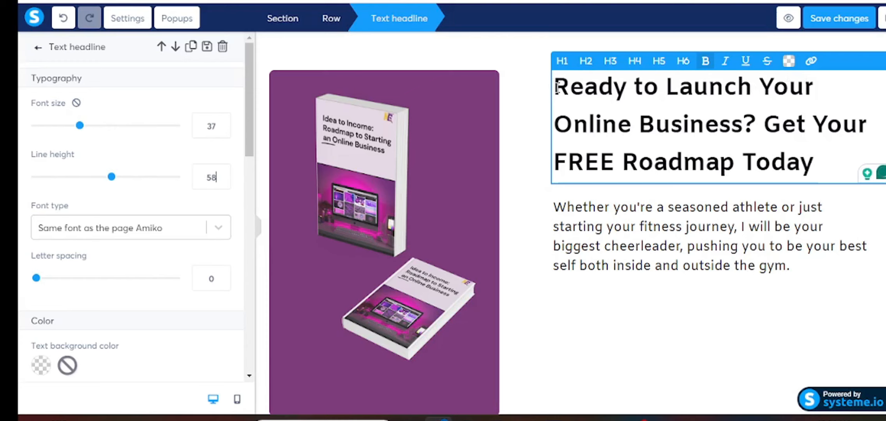
- Color the headline text purple with hex #611a73
drag(555, 87, 822, 160)
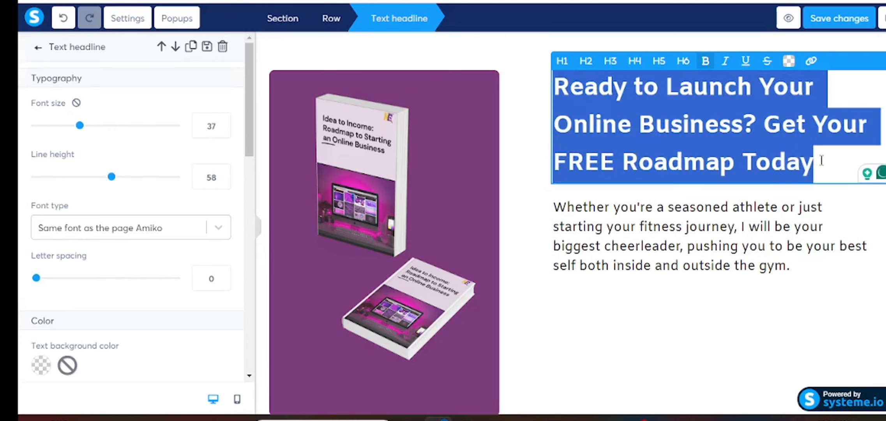
click(790, 64)
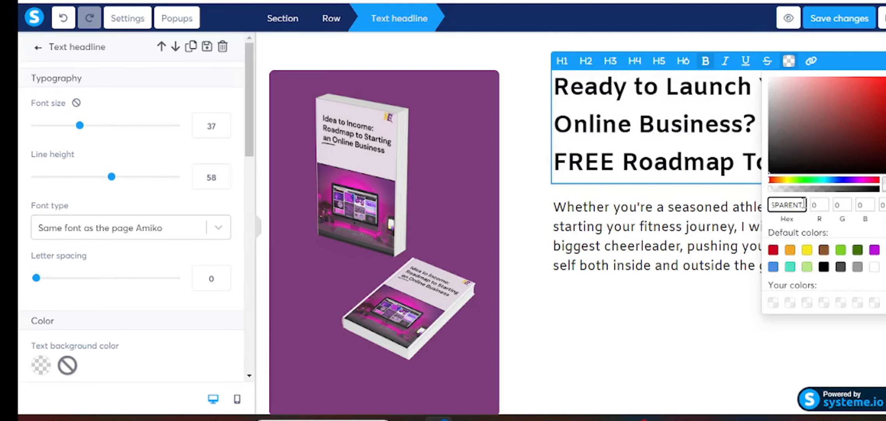
key(BackSpace)
key(BackSpace)
key(BackSpace)
key(BackSpace)
key(BackSpace)
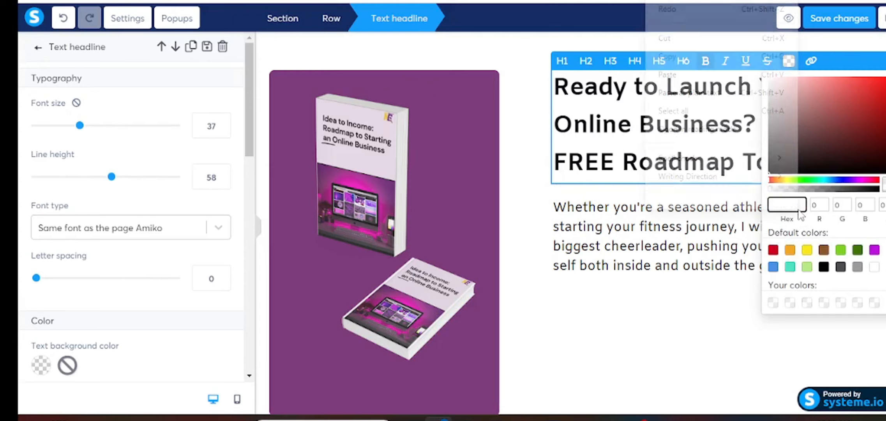
right_click(799, 209)
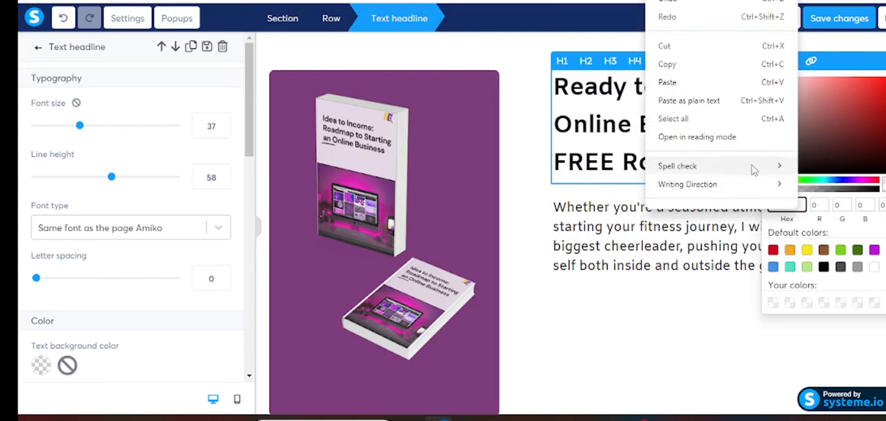
click(674, 83)
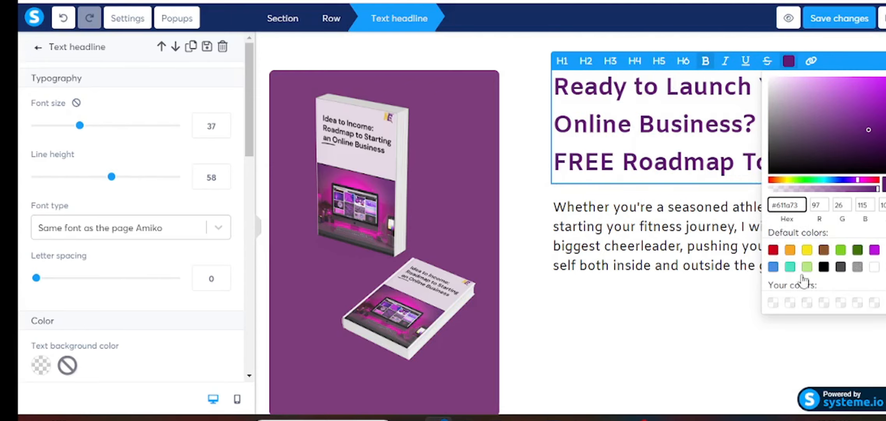
click(708, 253)
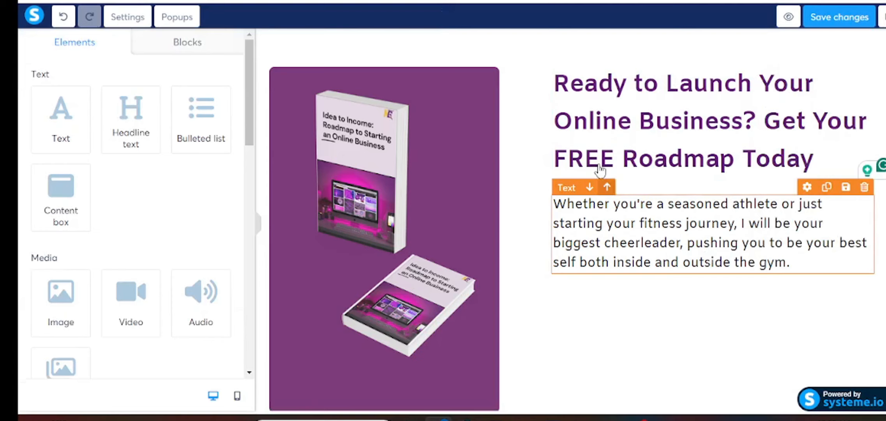
- Paste the step-by-step online business guide text over the fitness paragraph
click(568, 220)
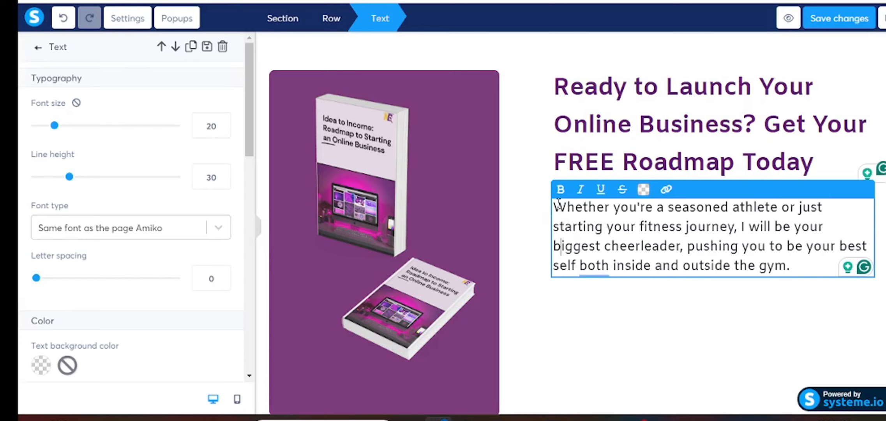
drag(555, 204, 791, 266)
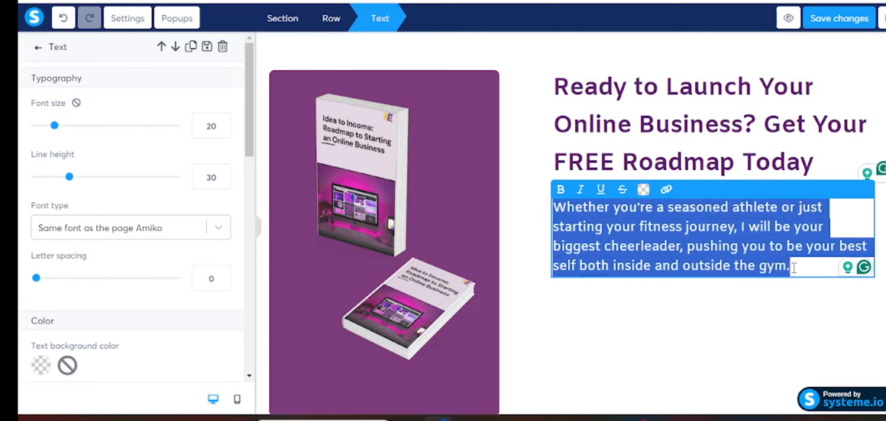
right_click(572, 216)
click(603, 39)
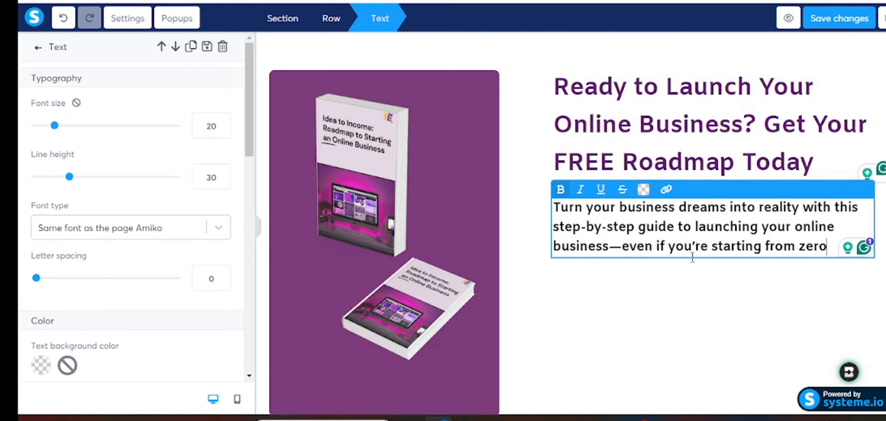
click(650, 295)
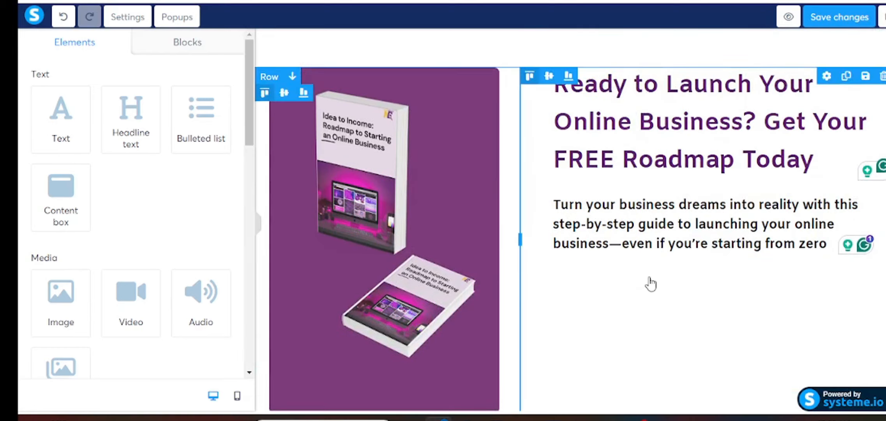
- Change the form's Click here button background from blue to purple #611a73
scroll(651, 284, down, 5)
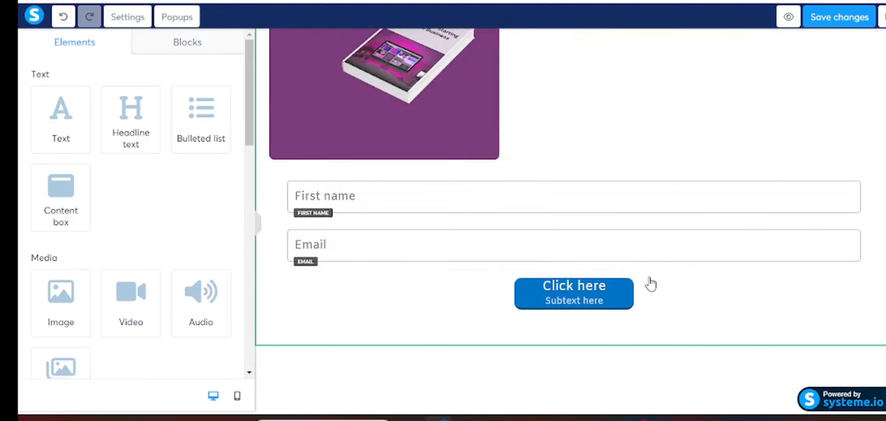
click(536, 306)
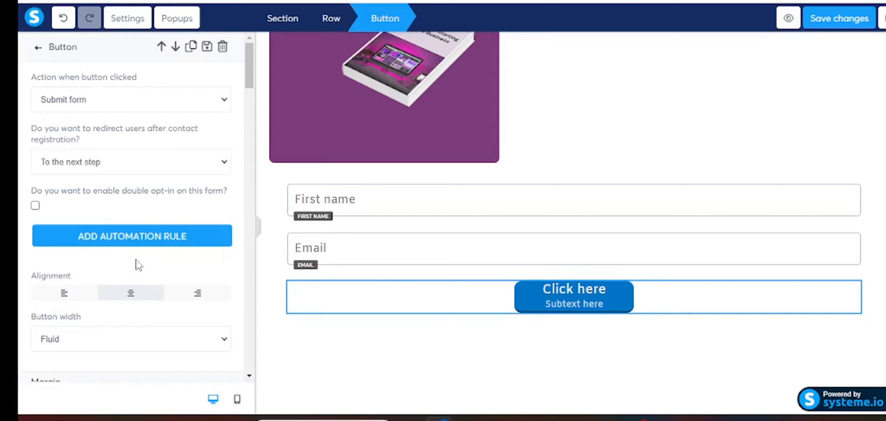
scroll(139, 265, down, 15)
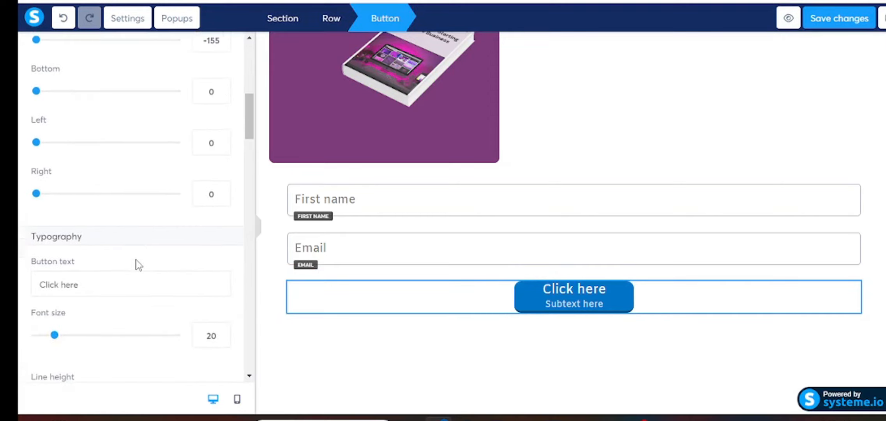
scroll(138, 265, down, 9)
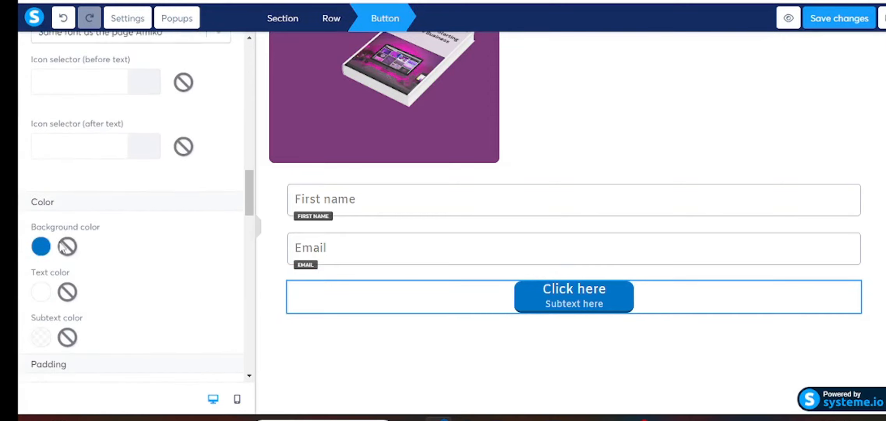
click(37, 254)
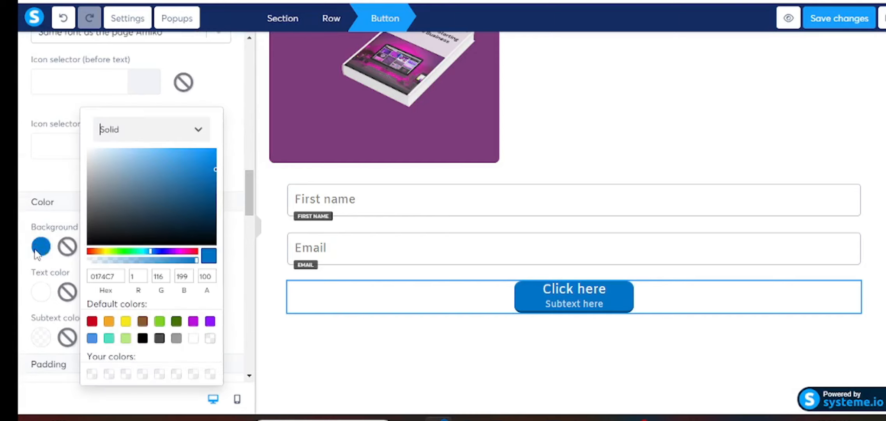
click(113, 276)
text(001177)
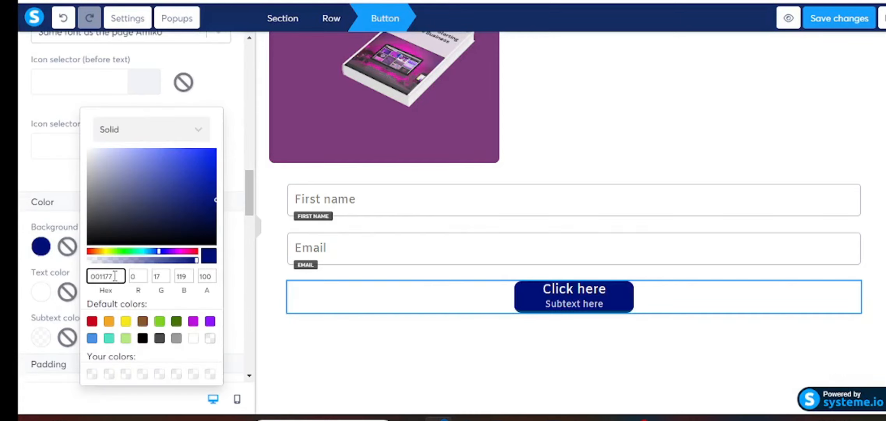
text(0011)
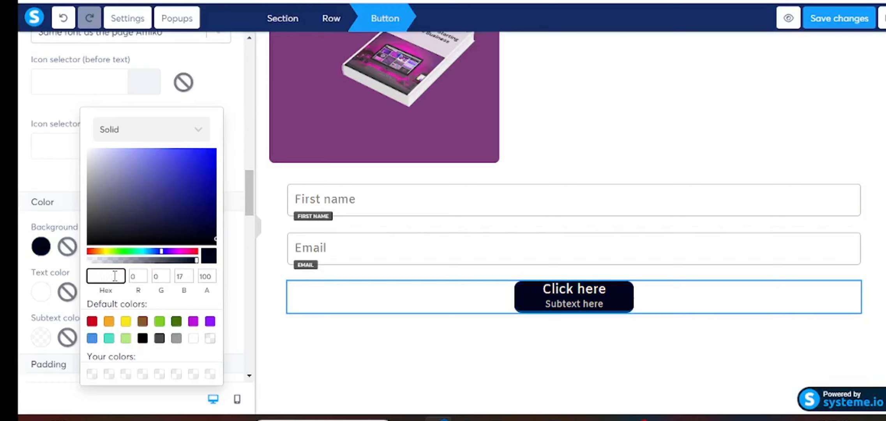
right_click(115, 276)
click(145, 146)
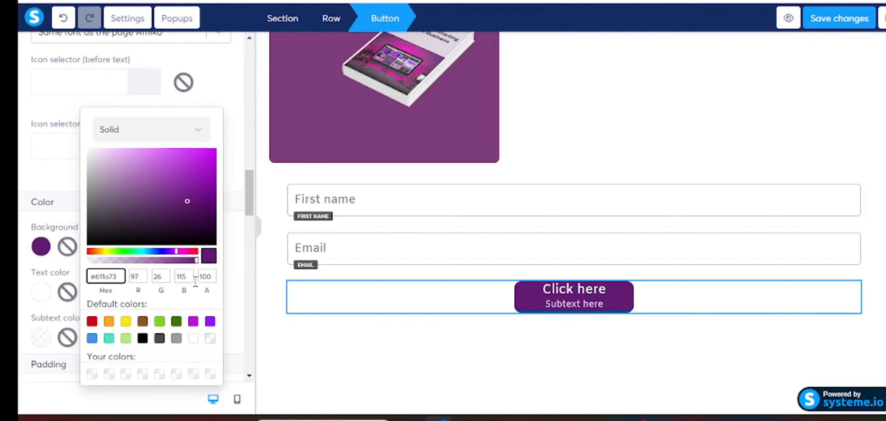
click(276, 310)
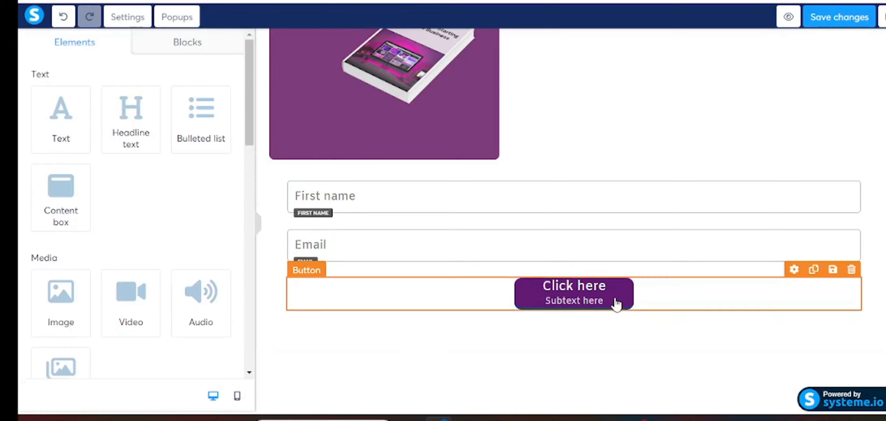
- Change the form button's label from 'Click here' to 'Access Here'
click(555, 303)
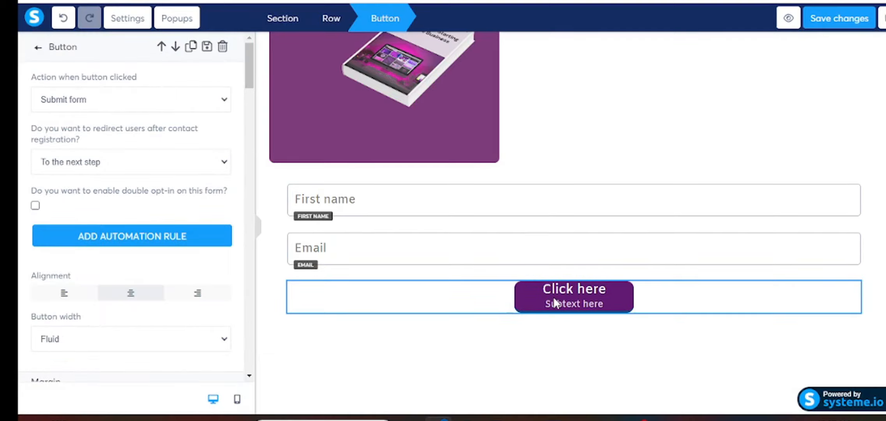
scroll(175, 242, down, 1)
scroll(174, 242, down, 10)
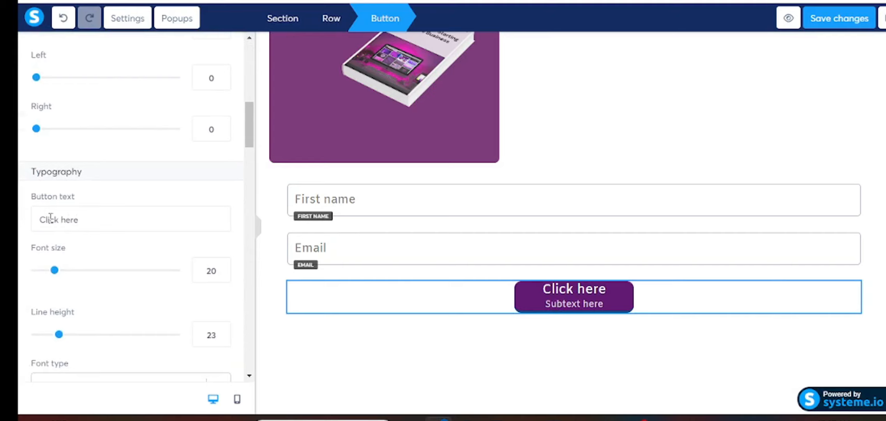
drag(36, 219, 88, 224)
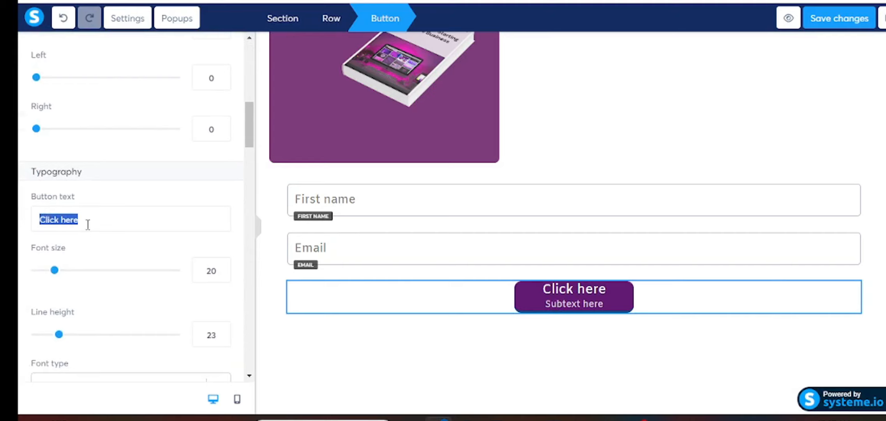
text(Acc)
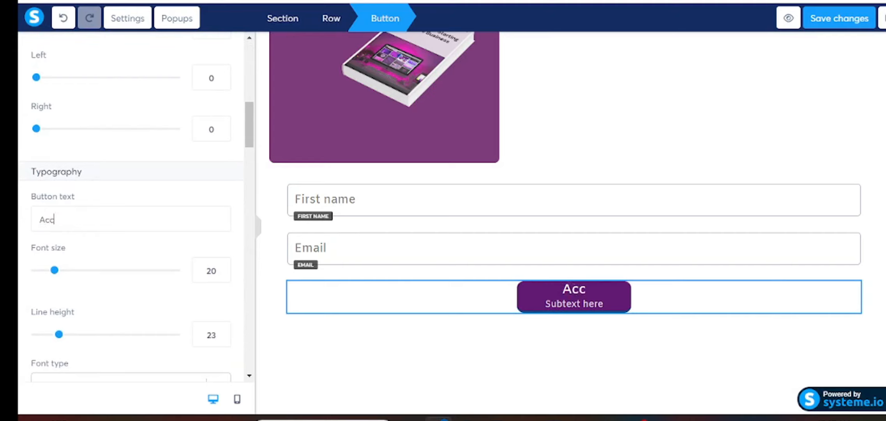
text(ess Here)
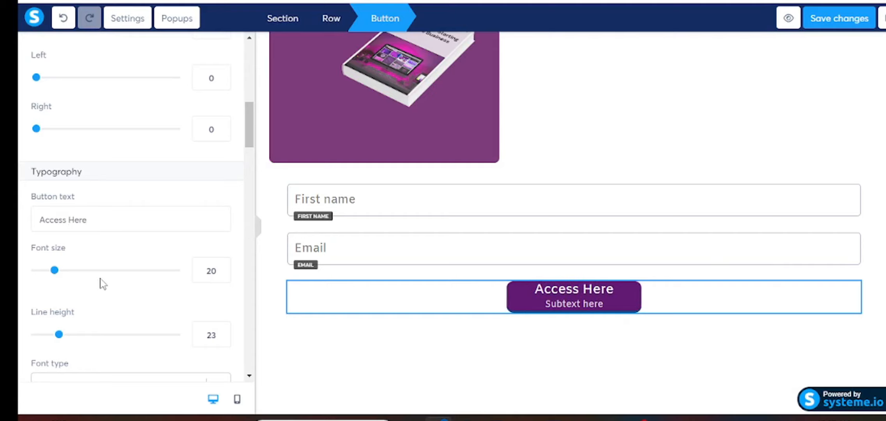
- Delete the button's 'Subtext here' wording
scroll(103, 280, down, 5)
click(108, 247)
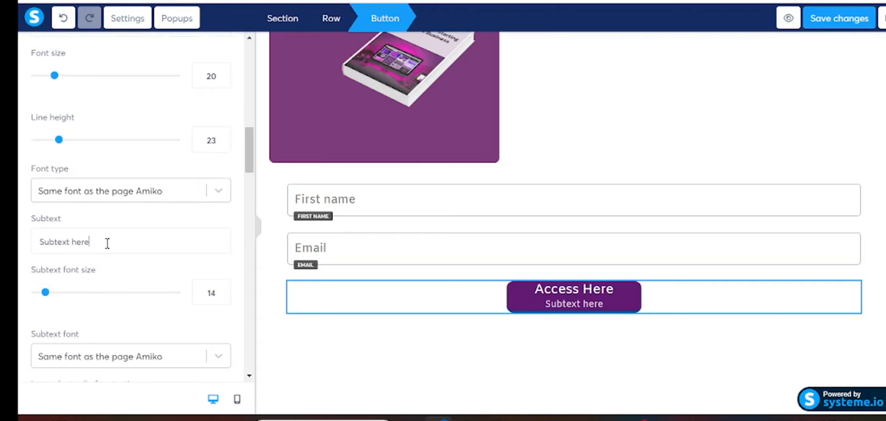
key(BackSpace)
key(BackSpace)
key(BackSpace)
key(BackSpace)
key(BackSpace)
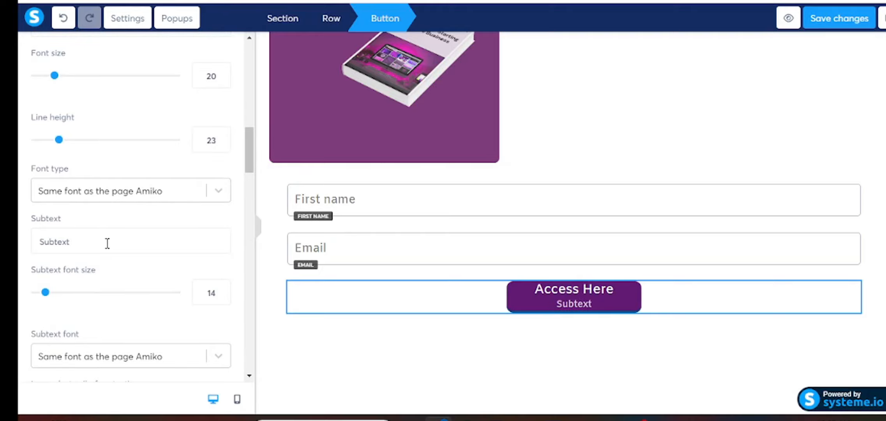
key(BackSpace)
key(BackSpace)
key(BackSpace)
key(BackSpace)
key(BackSpace)
key(BackSpace)
key(BackSpace)
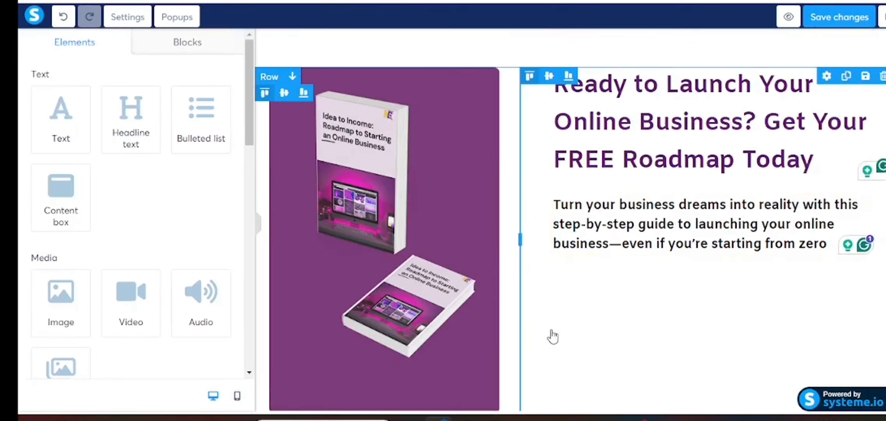
scroll(553, 336, down, 5)
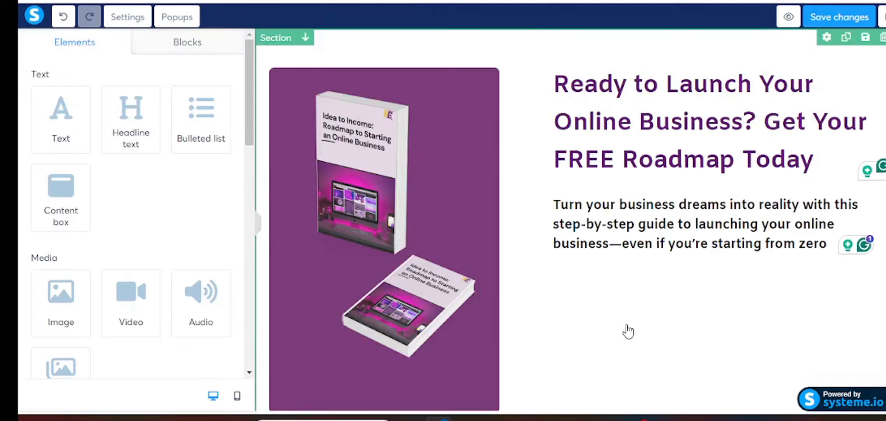
scroll(627, 330, up, 5)
scroll(628, 332, down, 5)
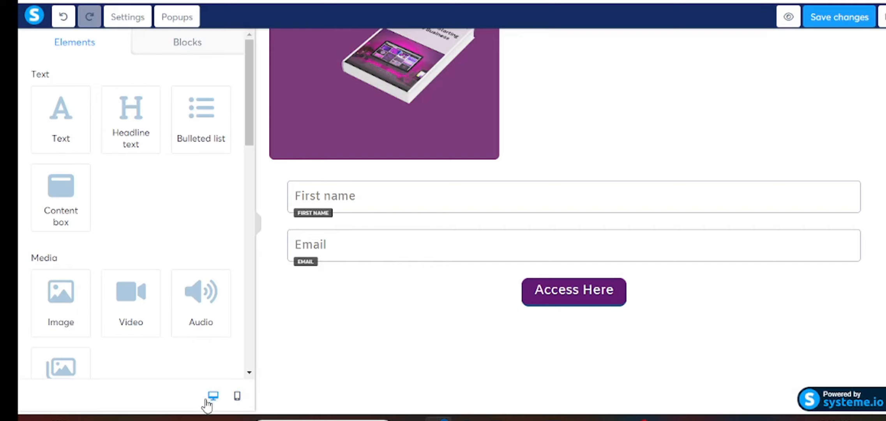
- In the mobile layout, shrink the ebook cover image size from 355 to 289
click(237, 397)
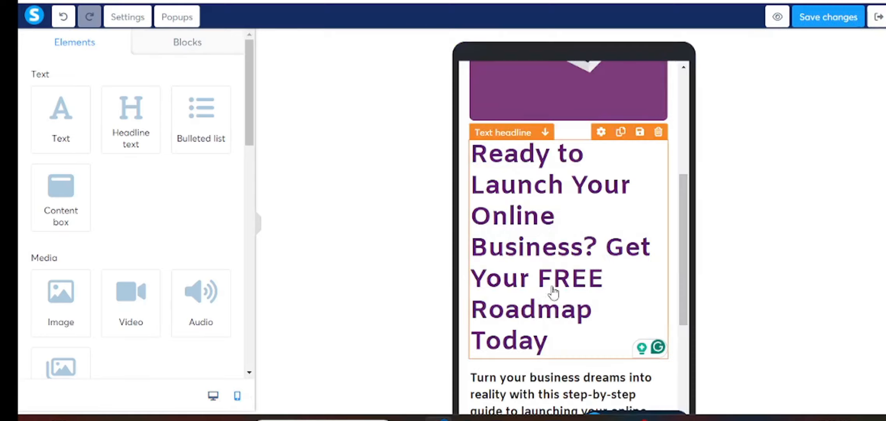
scroll(625, 219, up, 5)
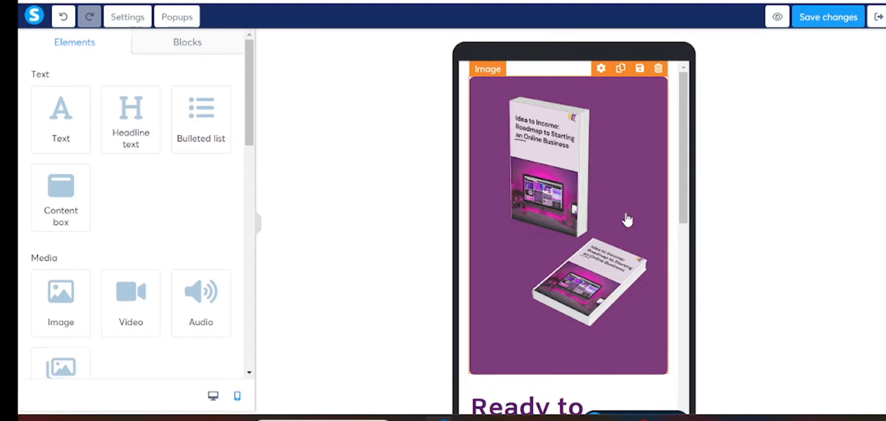
click(645, 184)
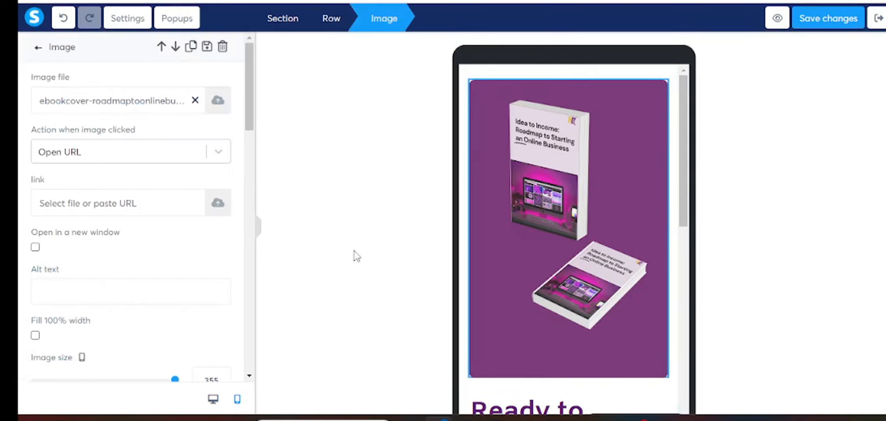
scroll(115, 283, down, 3)
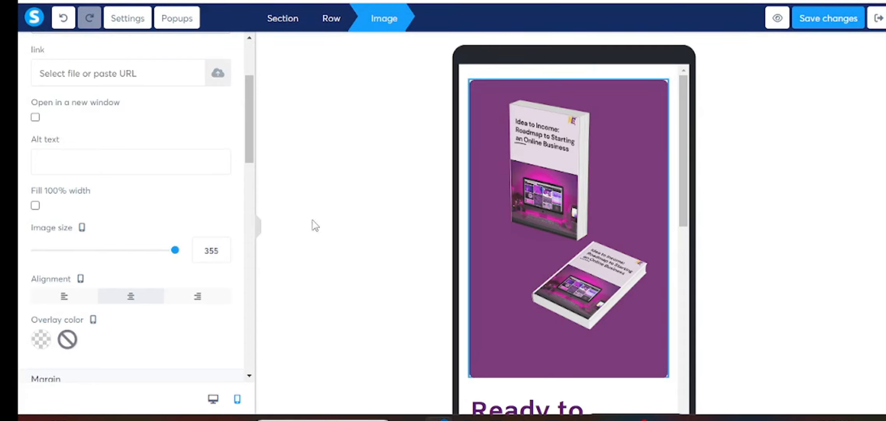
drag(175, 252, 167, 251)
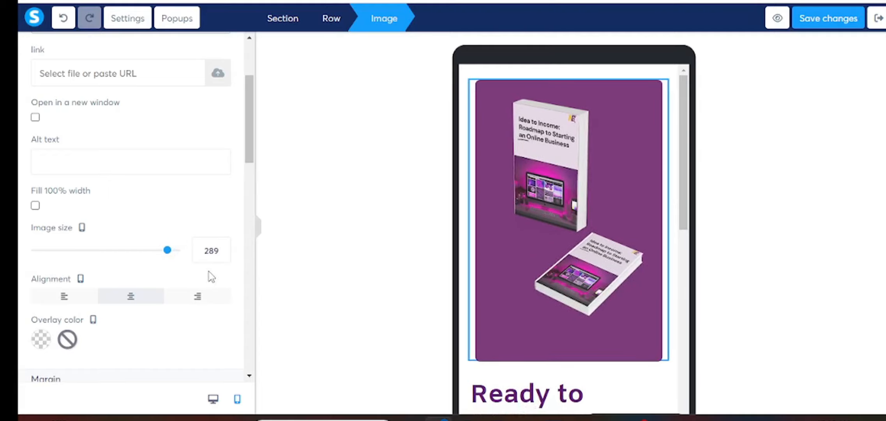
scroll(530, 322, down, 2)
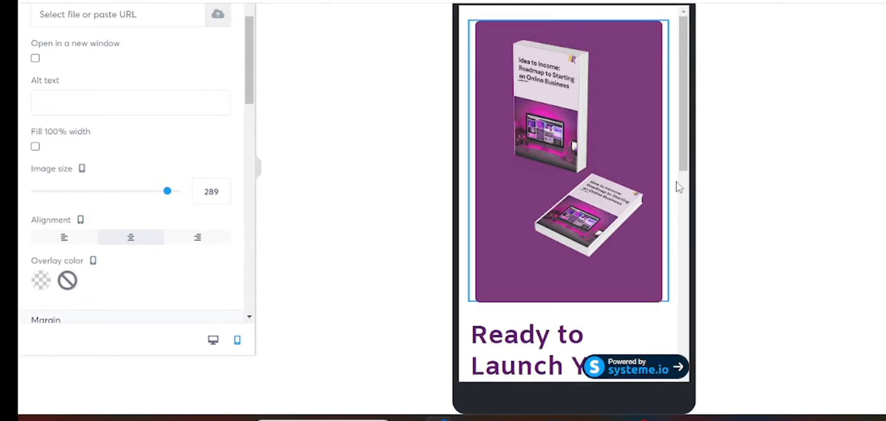
click(682, 172)
scroll(686, 159, down, 5)
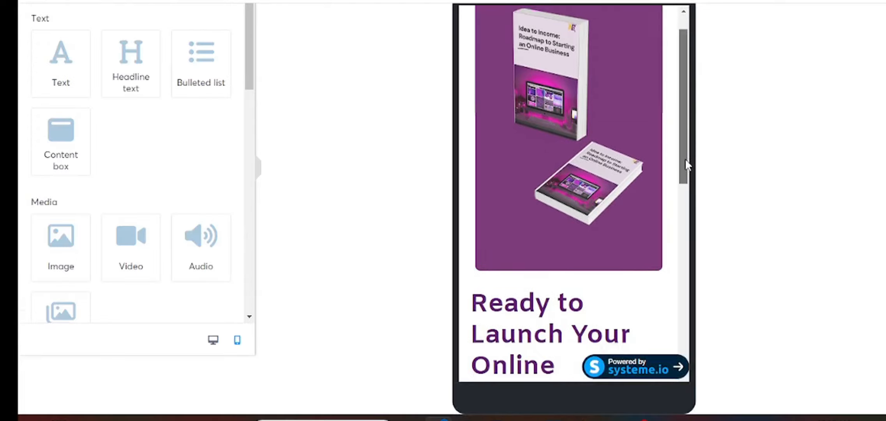
click(589, 232)
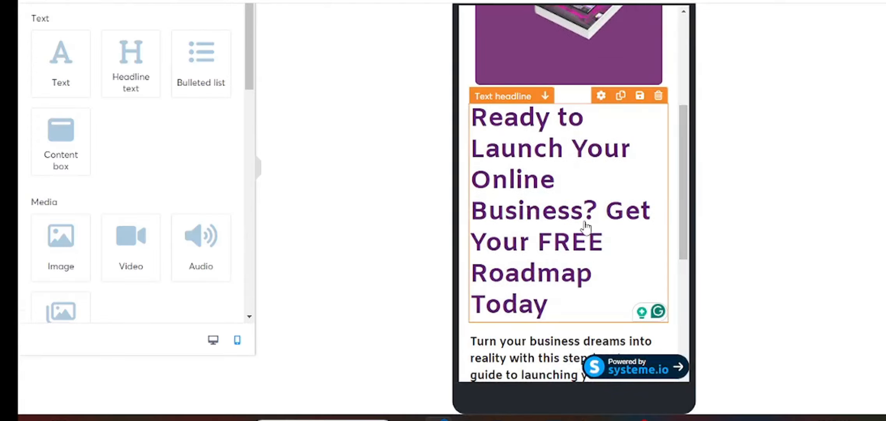
- On mobile, shrink the headline font and bring its line height down to 41
double_click(586, 230)
click(614, 213)
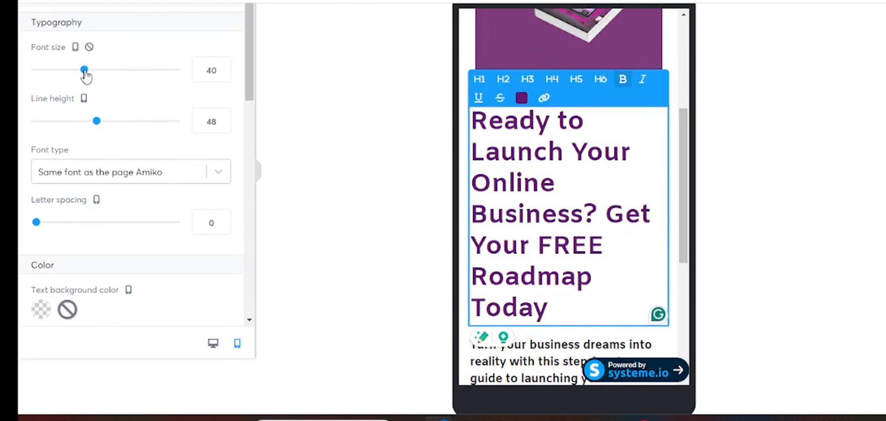
drag(85, 70, 71, 74)
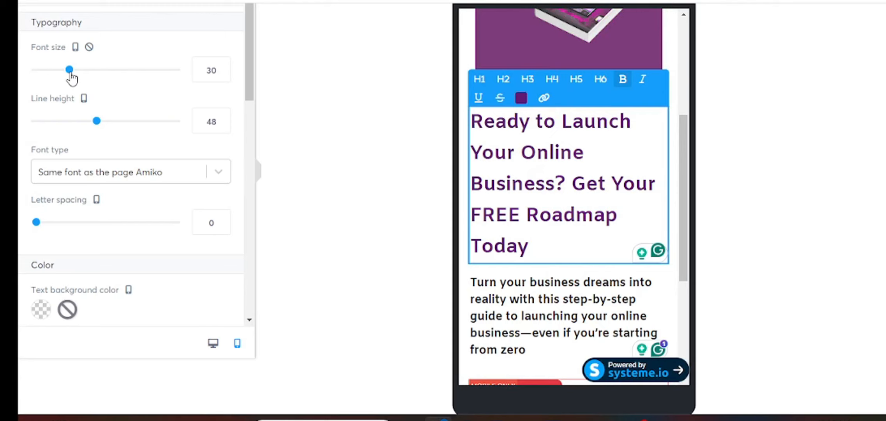
click(222, 124)
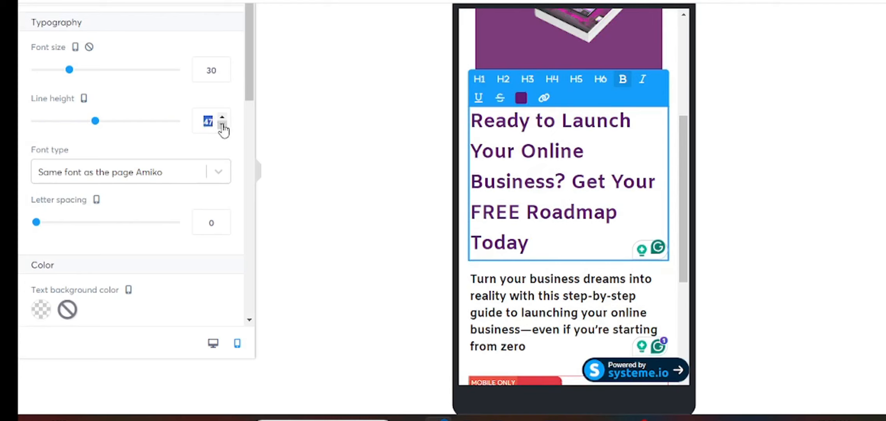
click(222, 126)
click(222, 126)
click(222, 126)
click(222, 126)
click(221, 126)
click(221, 126)
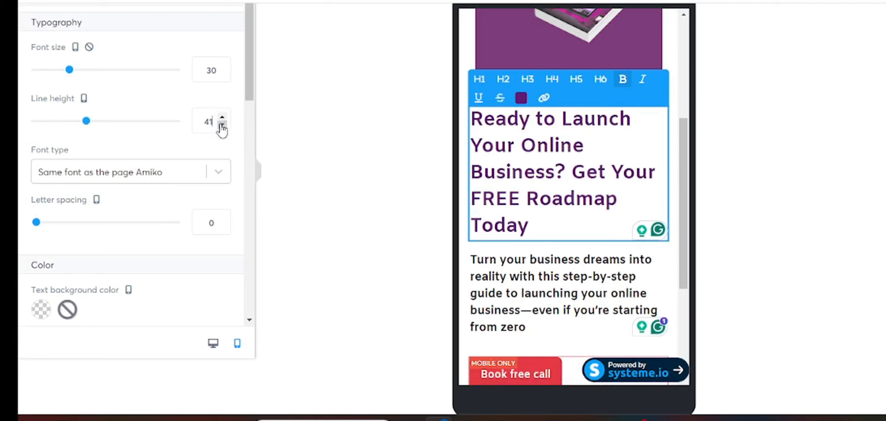
- Fine-tune the mobile headline font size to 27
click(222, 67)
click(223, 68)
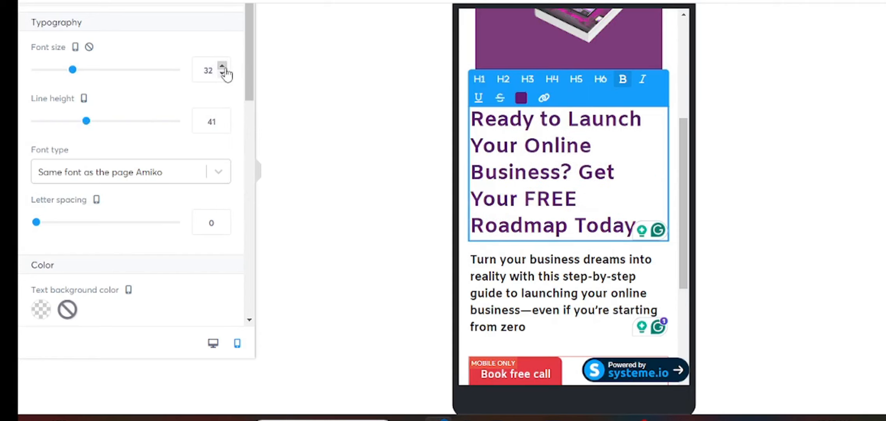
click(223, 74)
click(223, 73)
click(222, 74)
click(223, 74)
click(222, 74)
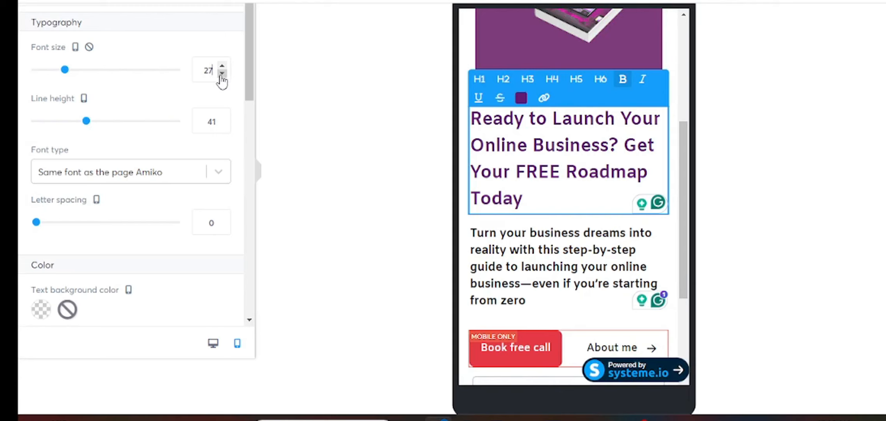
click(545, 263)
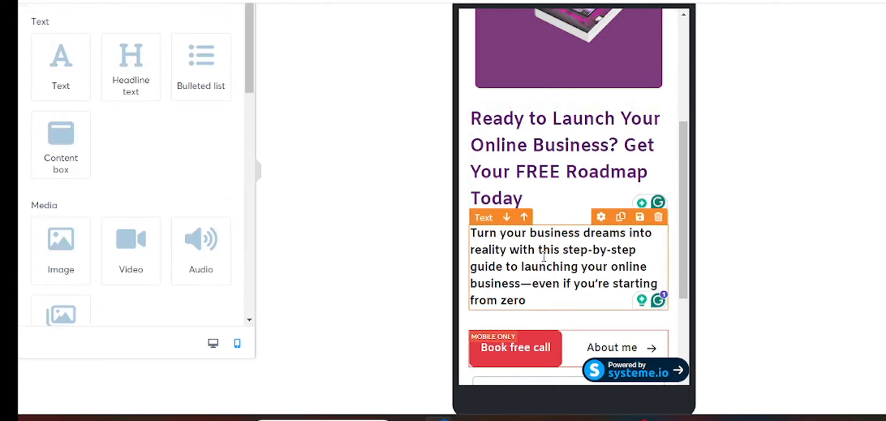
- Compare the squeeze page in desktop and mobile layouts
click(544, 257)
scroll(546, 259, down, 4)
click(675, 209)
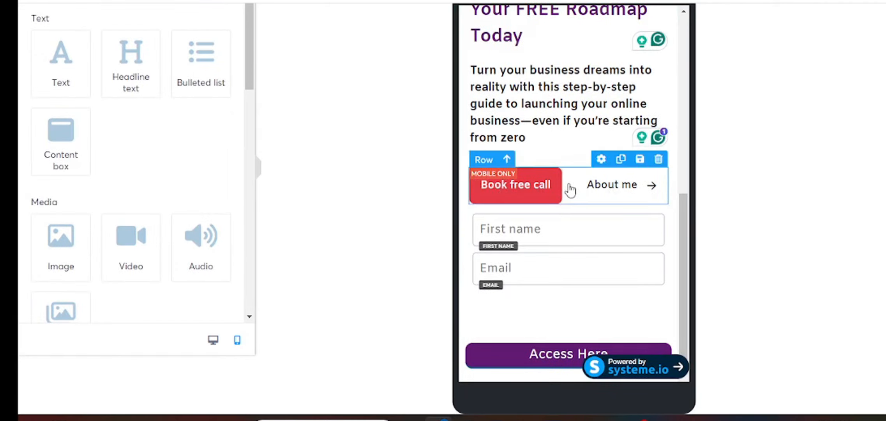
click(214, 341)
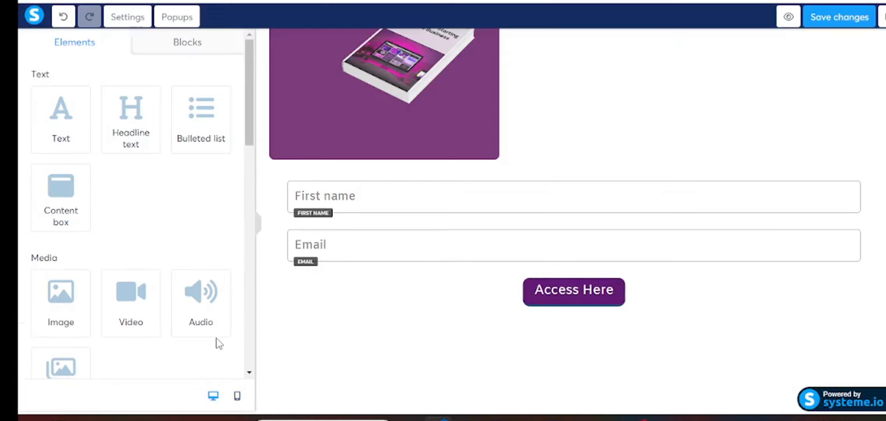
scroll(581, 196, up, 3)
scroll(580, 202, down, 3)
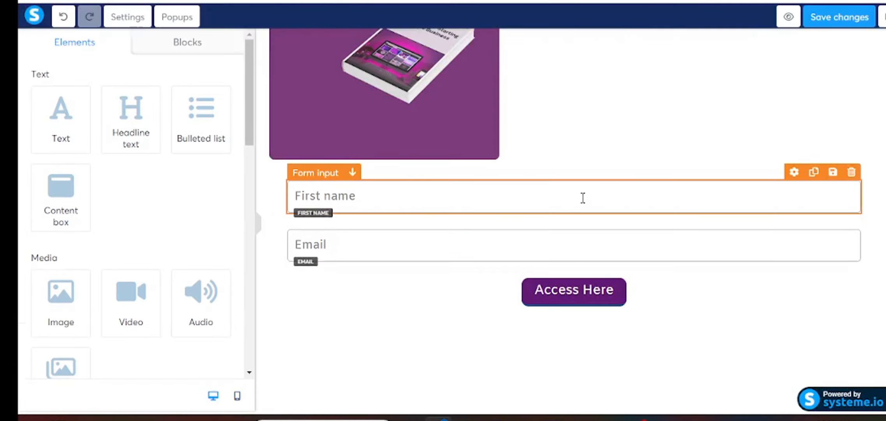
click(238, 401)
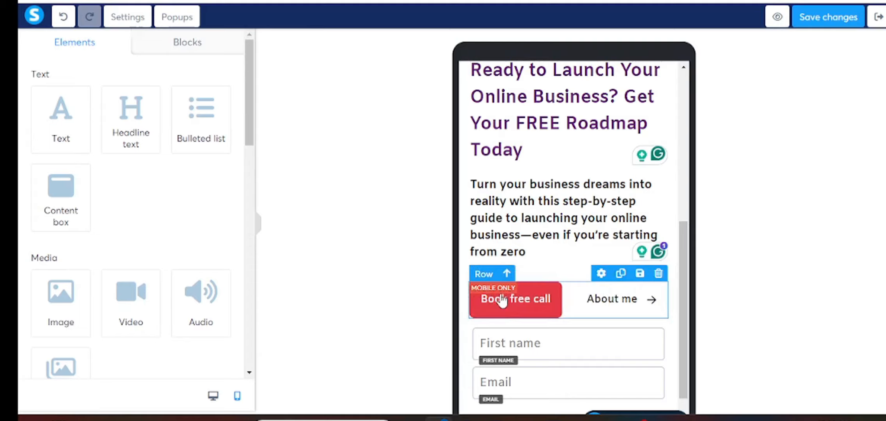
- Delete the About me button and the row holding Book free call
scroll(571, 198, up, 5)
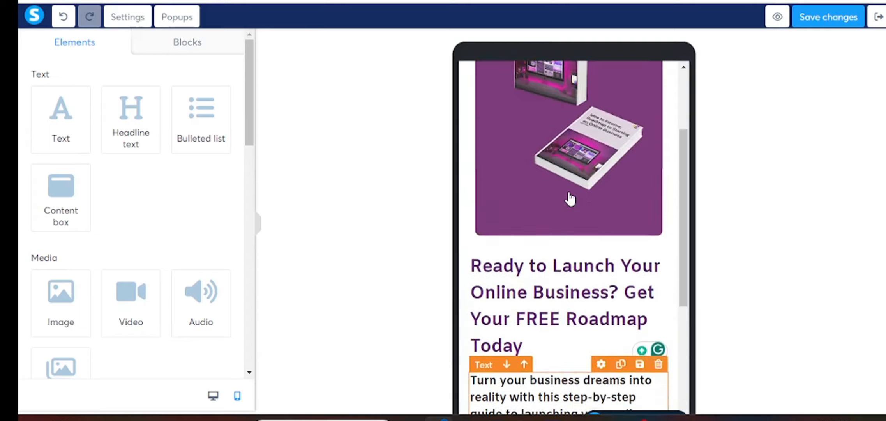
scroll(571, 198, up, 3)
scroll(571, 198, down, 9)
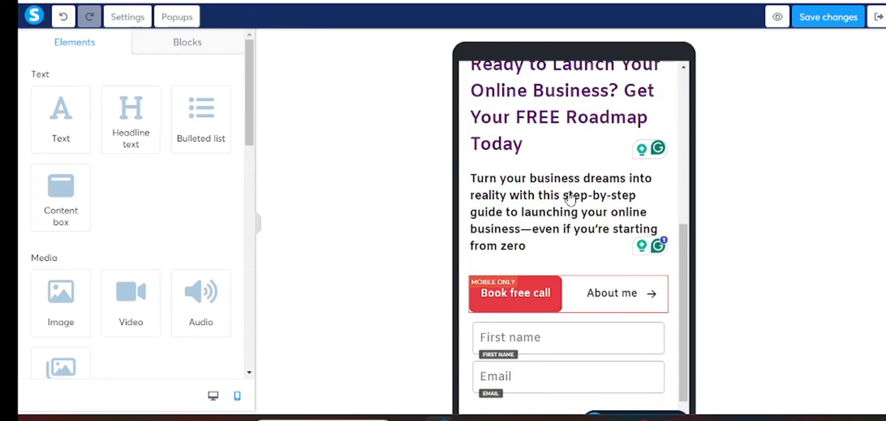
mouse_move(650, 241)
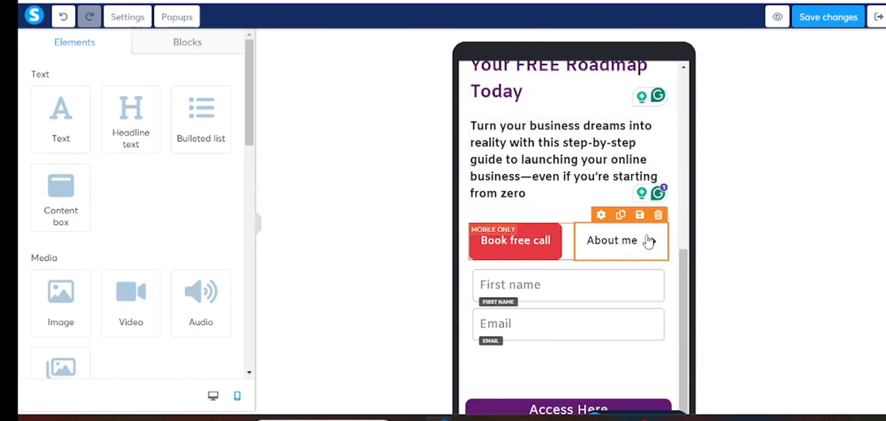
click(659, 217)
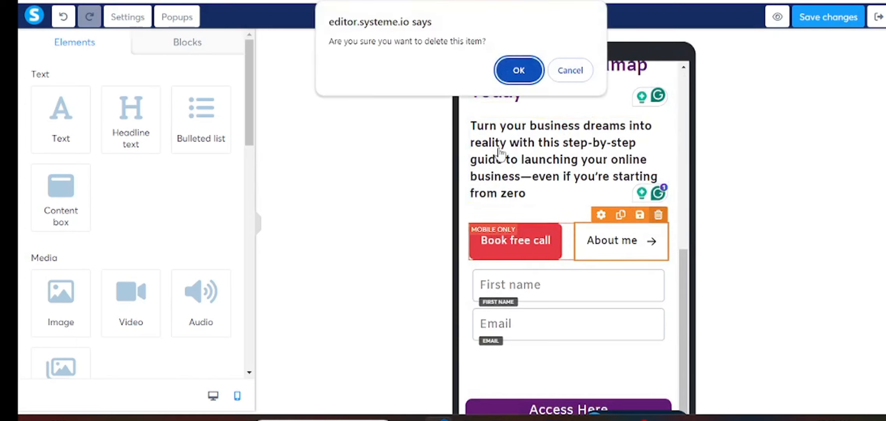
click(521, 72)
mouse_move(658, 229)
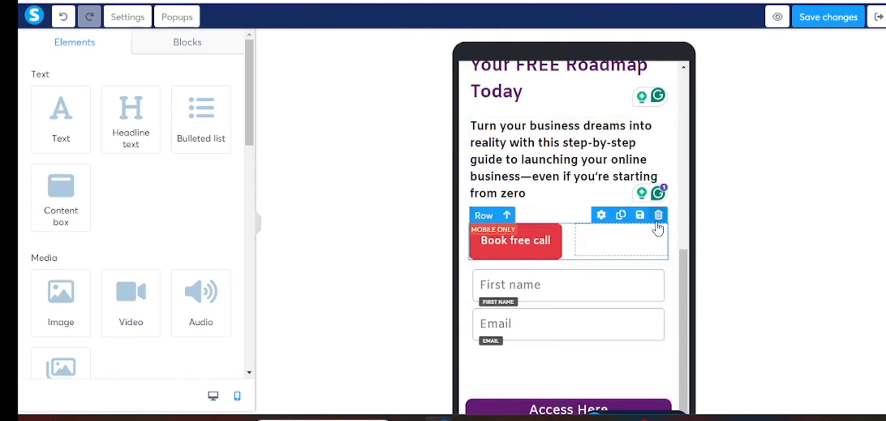
click(659, 215)
click(519, 71)
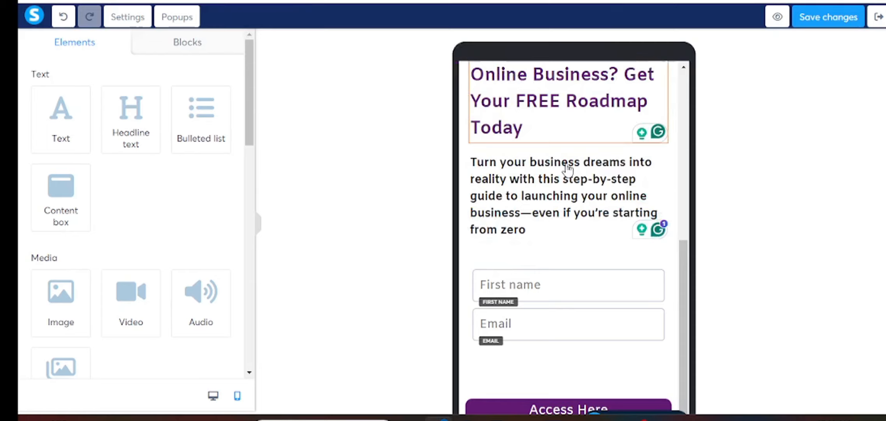
- Give the Access Here button a negative mobile top margin of -16
scroll(590, 234, down, 2)
mouse_move(598, 240)
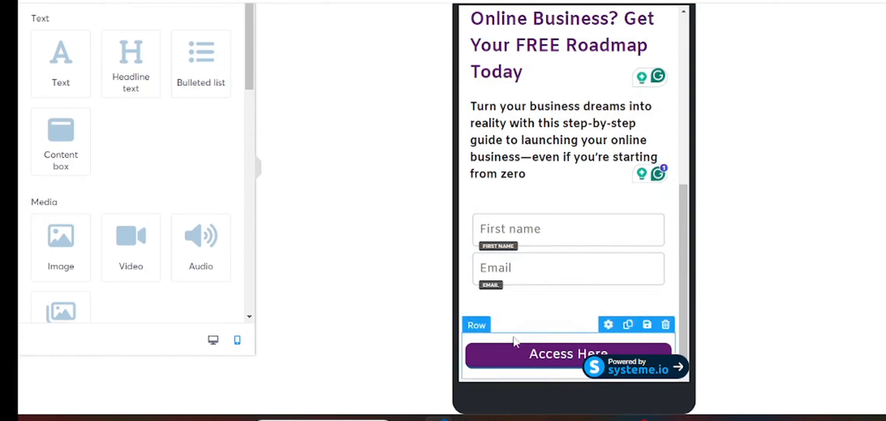
click(505, 361)
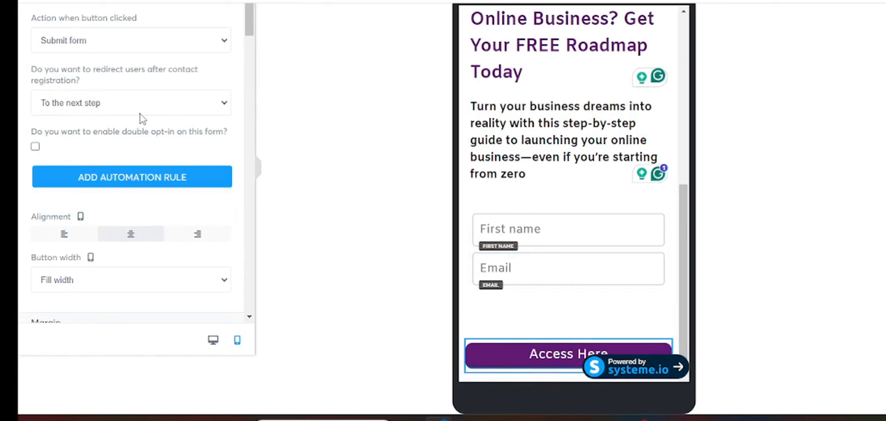
scroll(139, 113, down, 5)
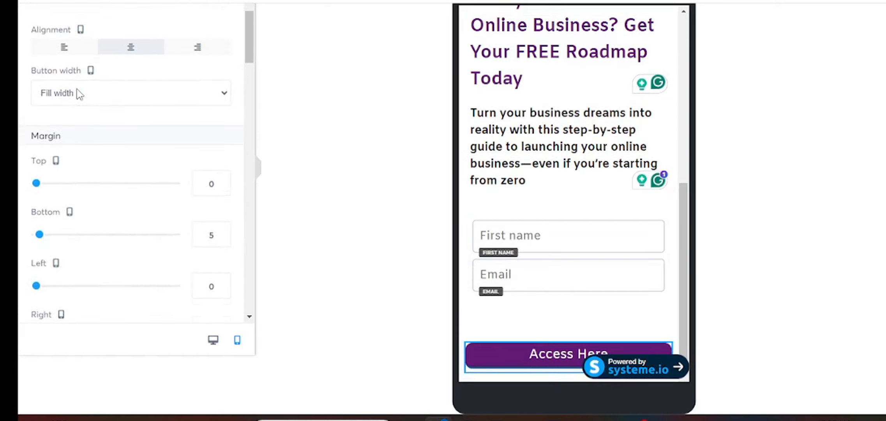
scroll(78, 94, down, 2)
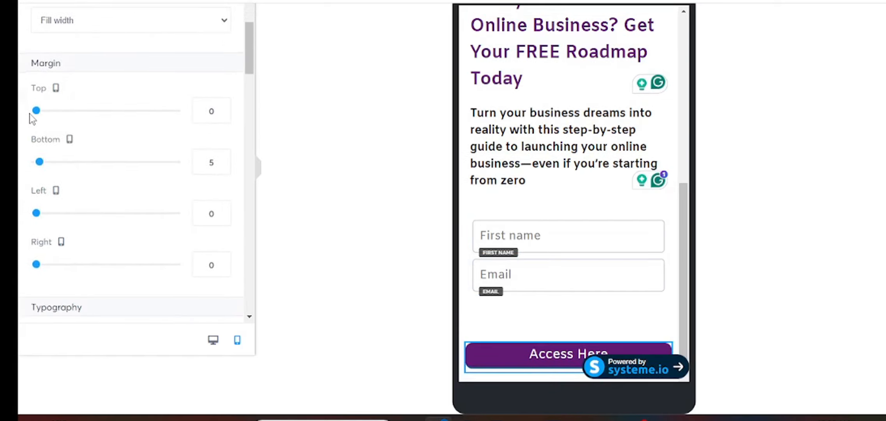
click(222, 117)
click(222, 118)
click(222, 118)
click(222, 118)
click(222, 118)
click(222, 118)
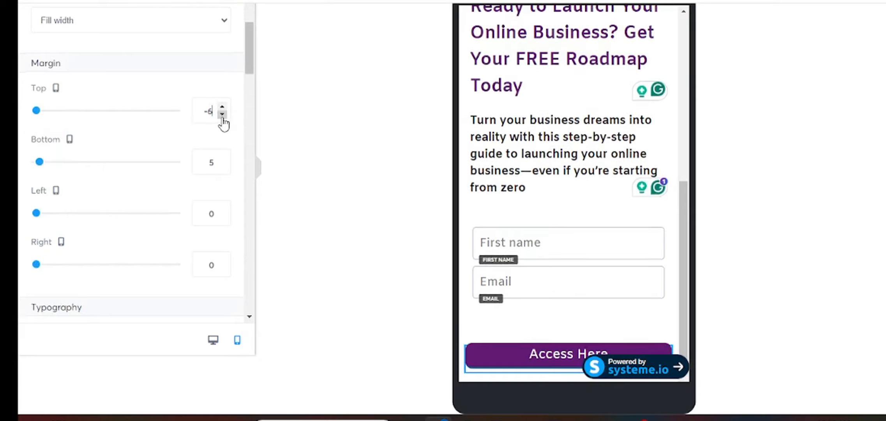
click(222, 118)
click(223, 117)
click(223, 118)
click(222, 118)
click(223, 117)
click(223, 117)
click(222, 117)
click(223, 118)
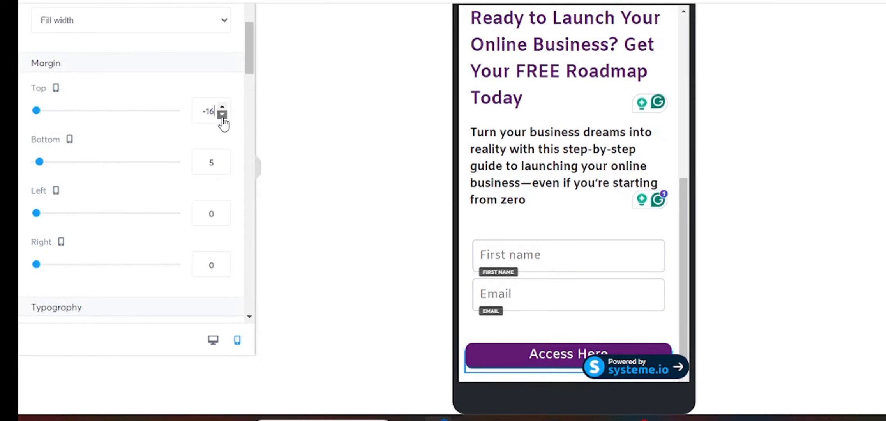
click(222, 118)
click(223, 118)
click(223, 118)
click(222, 118)
click(222, 117)
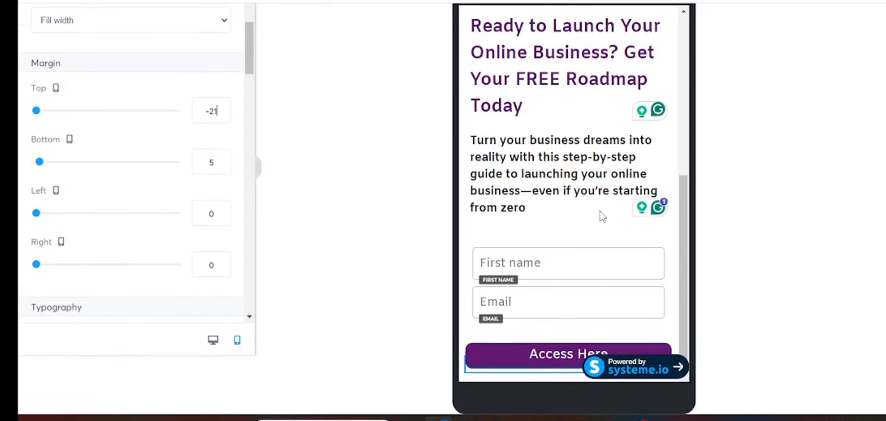
- Give the Access Here button left 91 and right 83 margins, centring it under the Email field
scroll(154, 60, up, 5)
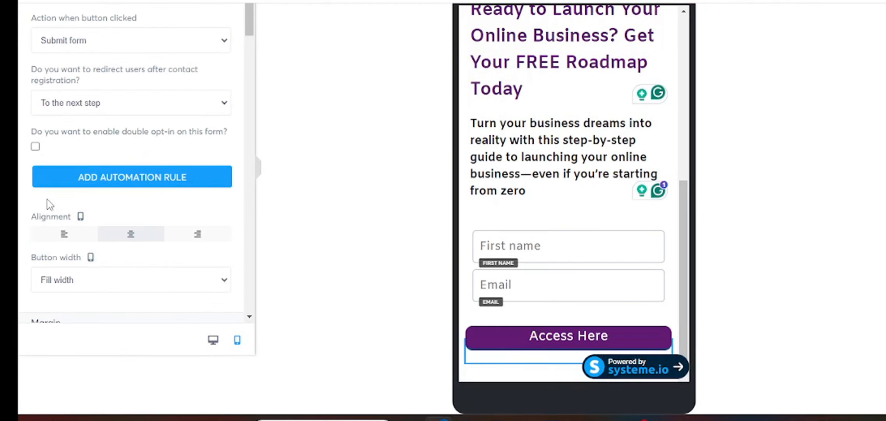
scroll(50, 204, down, 3)
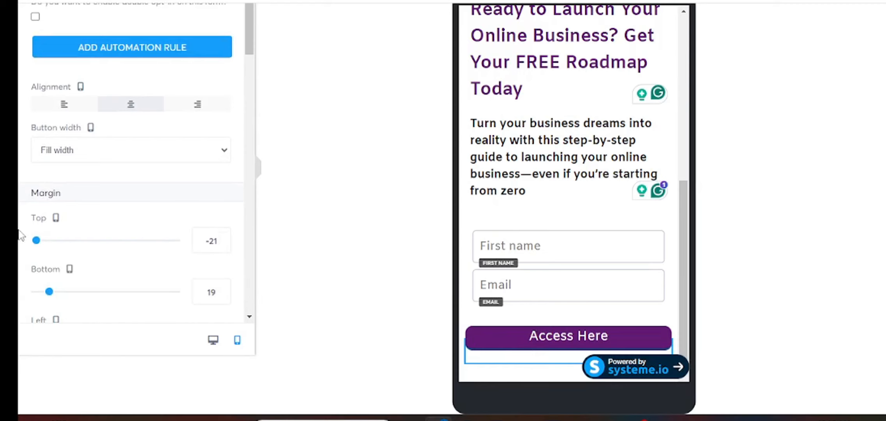
scroll(104, 206, down, 5)
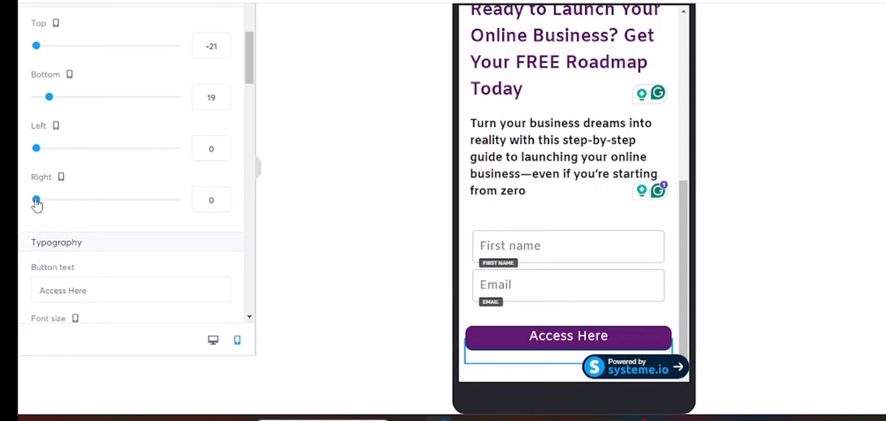
drag(37, 202, 98, 217)
drag(36, 150, 92, 173)
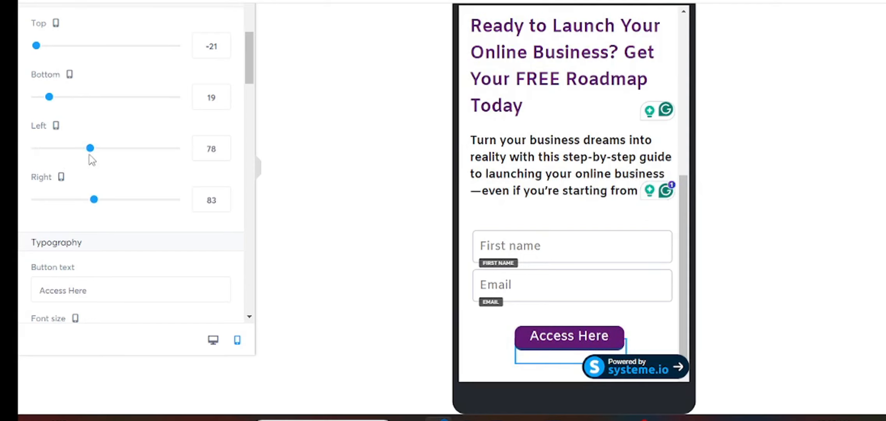
drag(90, 148, 110, 161)
click(570, 282)
scroll(568, 276, up, 1)
scroll(570, 283, up, 5)
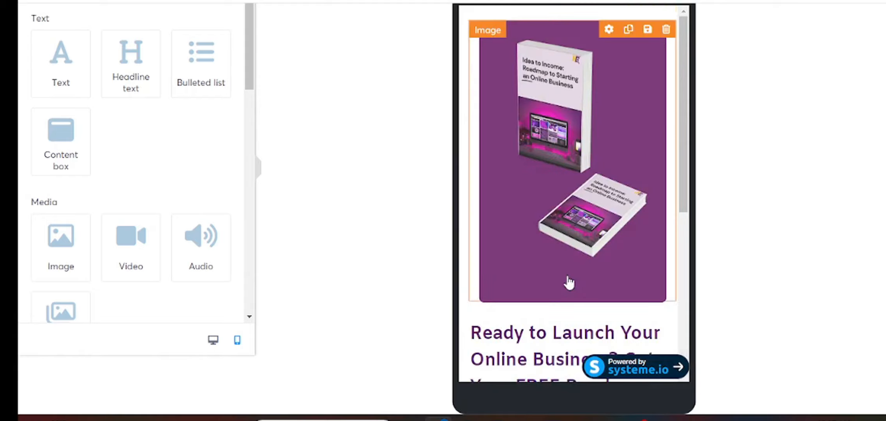
scroll(569, 282, down, 5)
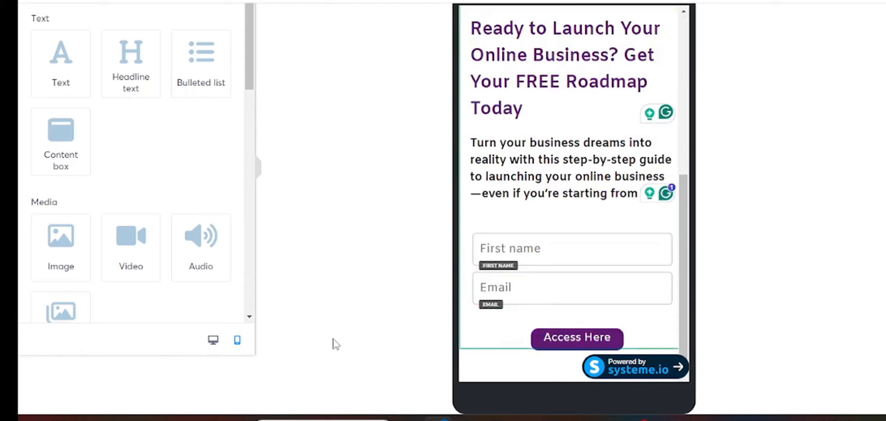
- Check the squeeze page layout in desktop view, then switch back to mobile view
click(213, 341)
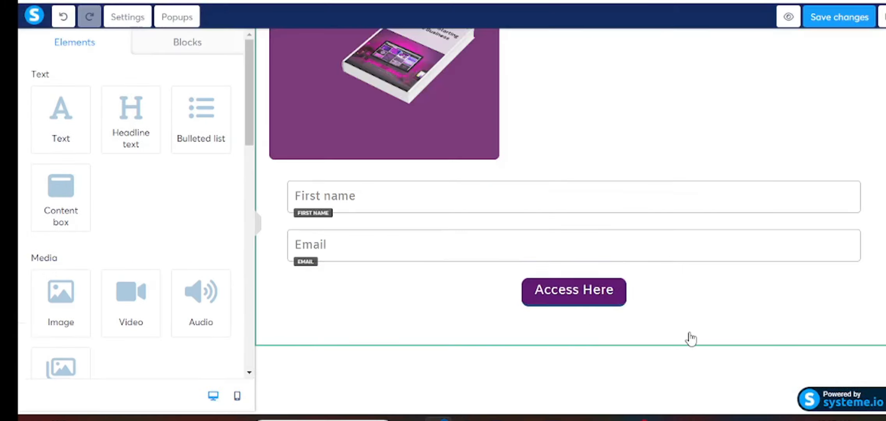
scroll(689, 338, up, 5)
scroll(690, 338, down, 5)
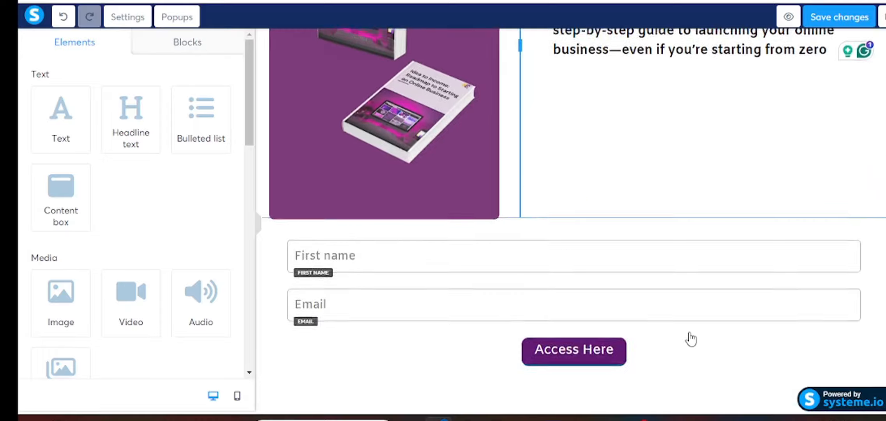
click(237, 396)
scroll(595, 280, up, 3)
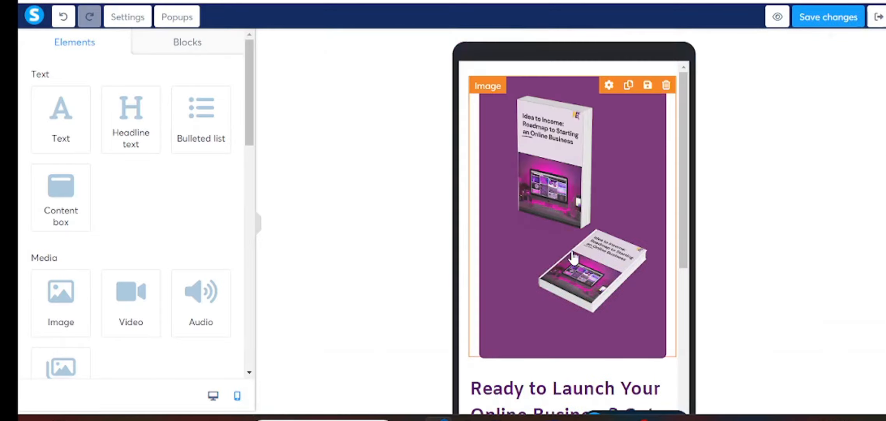
scroll(572, 258, down, 5)
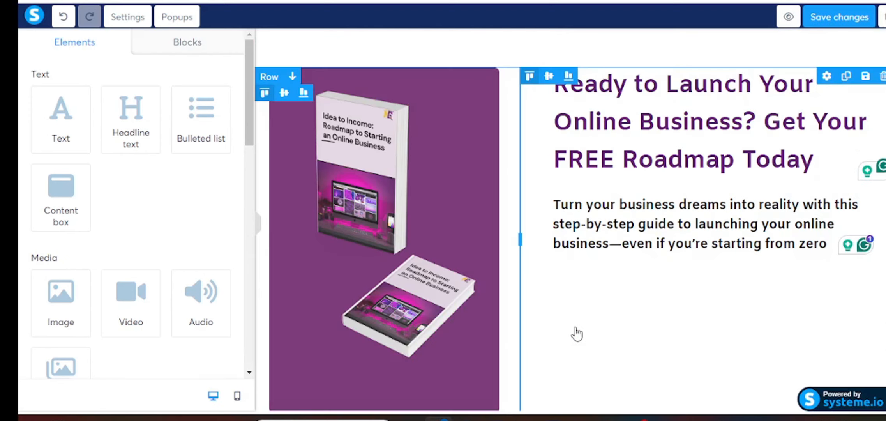
scroll(647, 305, down, 2)
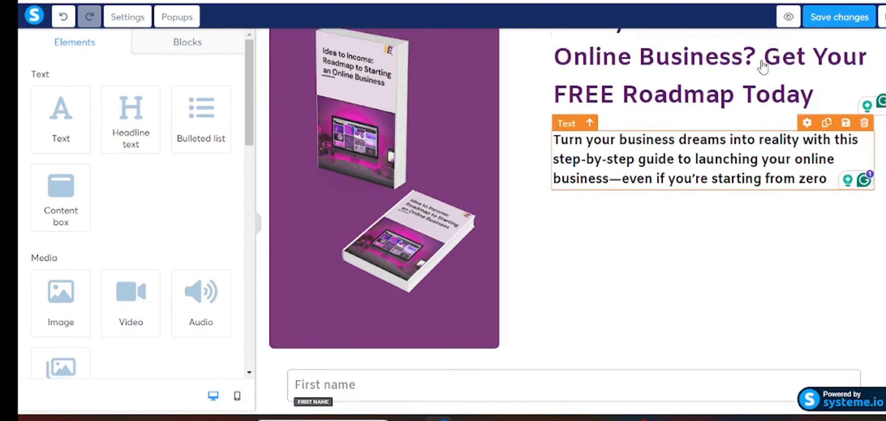
- Save the squeeze page changes
click(822, 18)
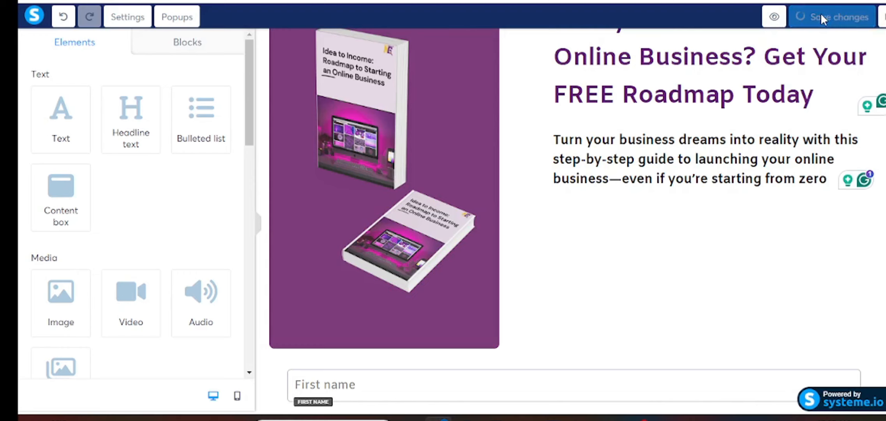
scroll(677, 266, up, 2)
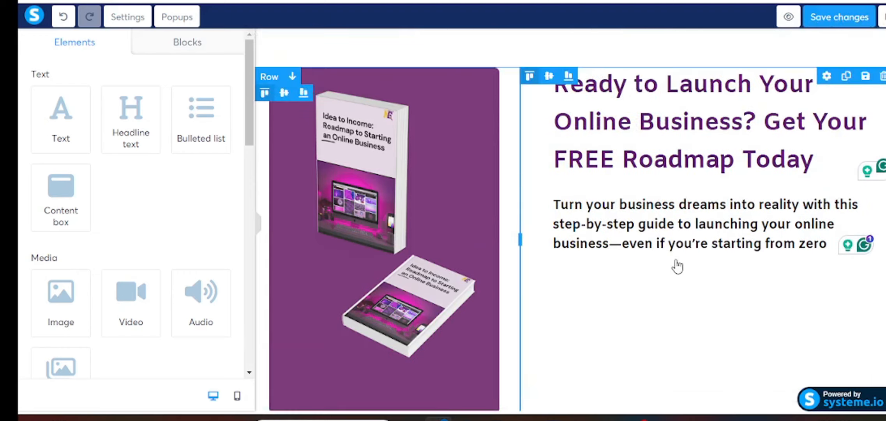
scroll(676, 261, down, 8)
scroll(676, 259, up, 8)
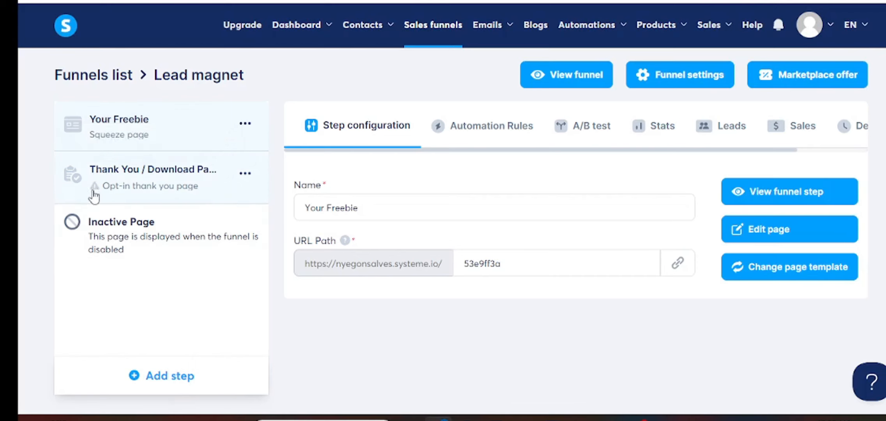
- Apply the plain blue 'Thank you!' template to the Thank You / Download Page step
click(115, 190)
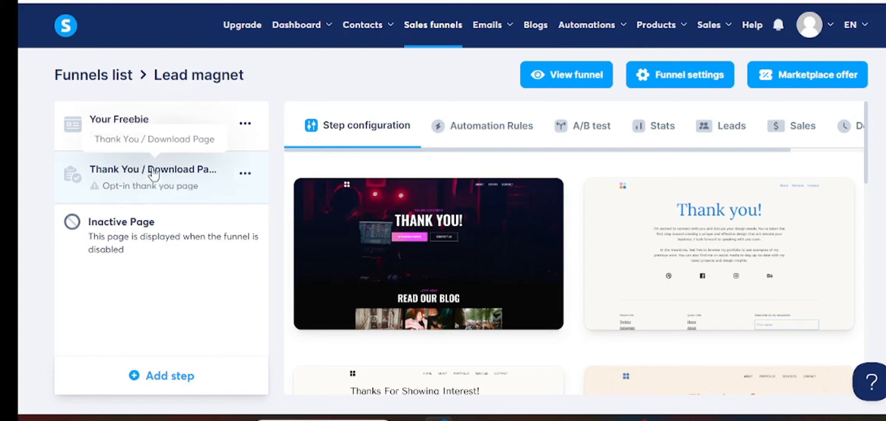
mouse_move(343, 221)
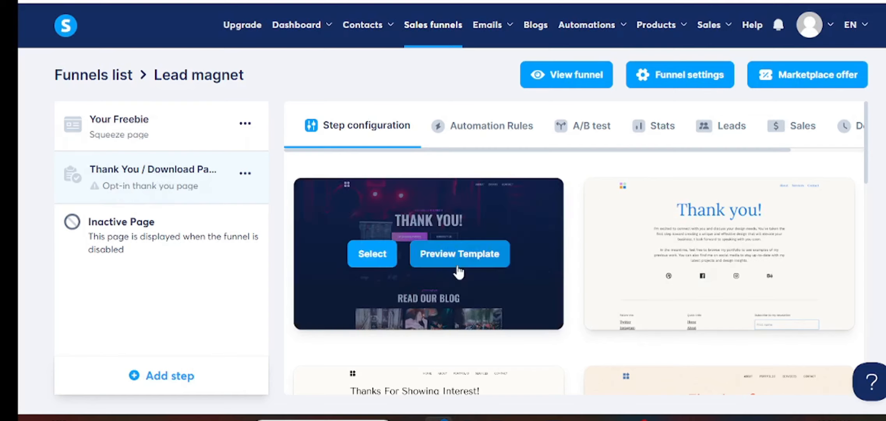
scroll(603, 218, down, 5)
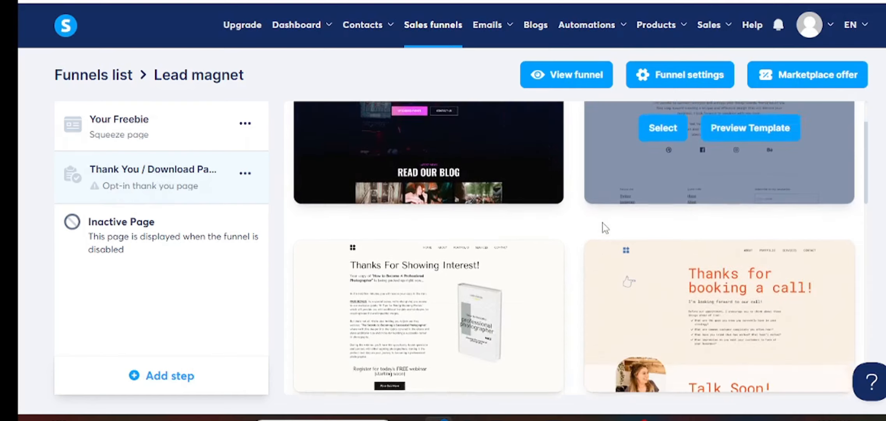
scroll(603, 222, down, 5)
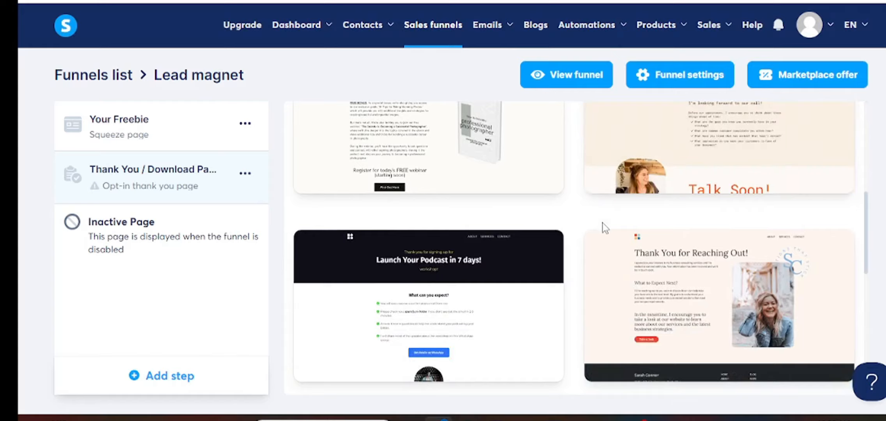
scroll(603, 222, down, 5)
scroll(602, 225, down, 7)
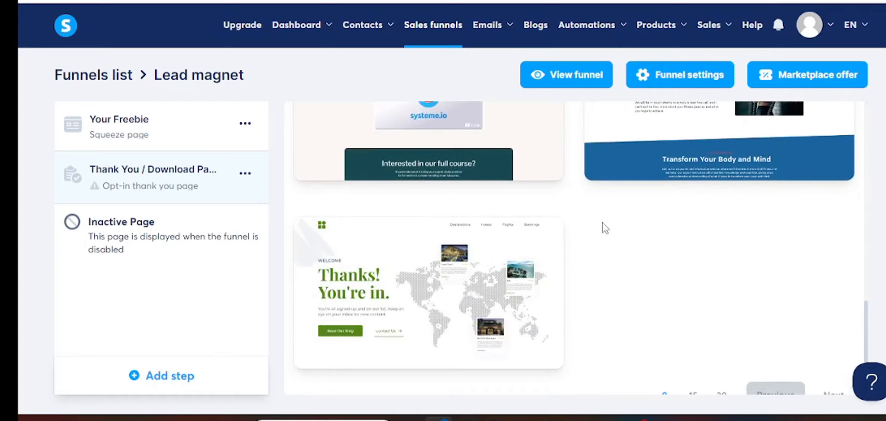
scroll(603, 223, up, 15)
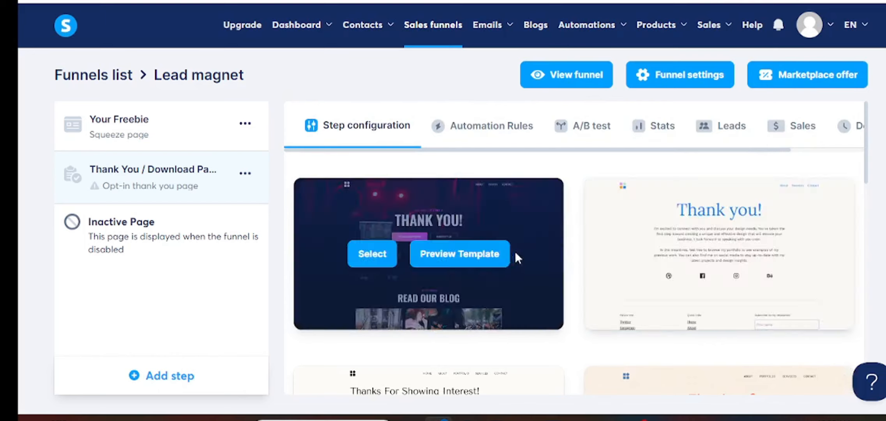
mouse_move(668, 253)
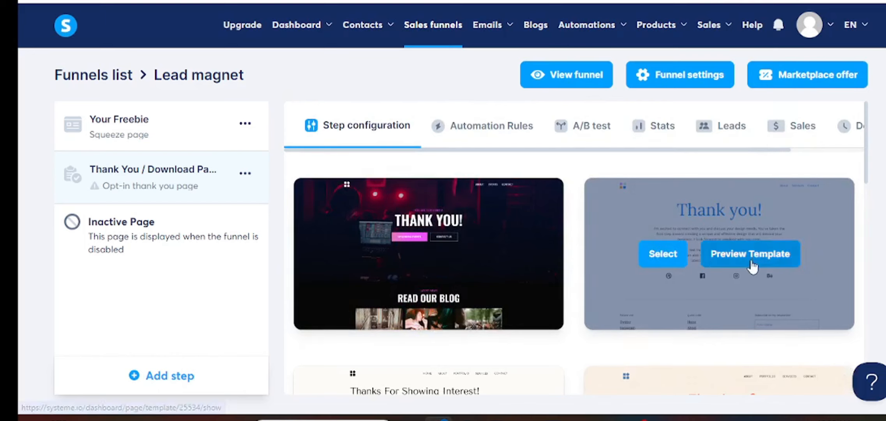
click(664, 256)
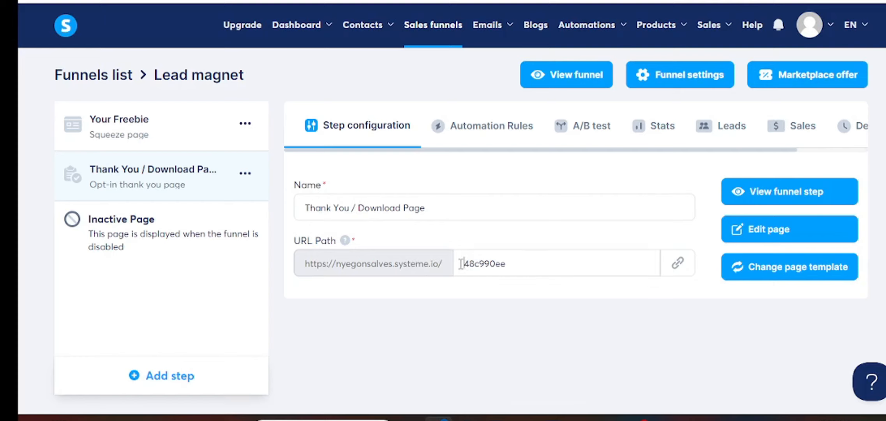
- Change the step's URL path to launchyourdigitalbusiness and its name to Thank You
drag(461, 264, 510, 263)
key(BackSpace)
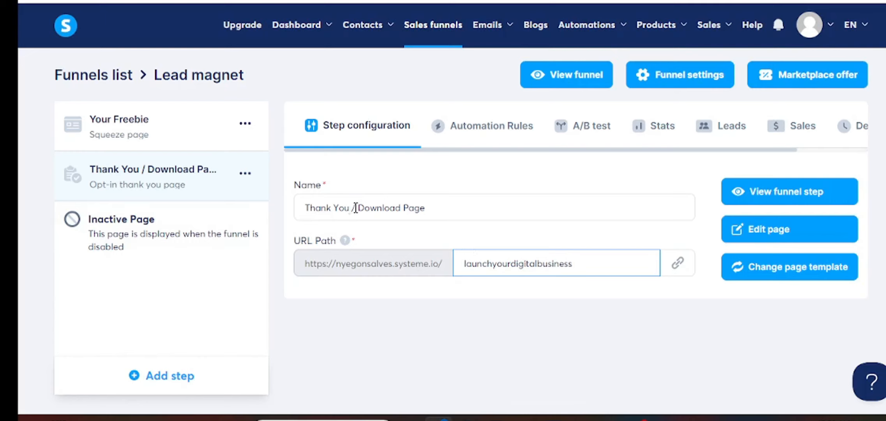
drag(353, 207, 438, 208)
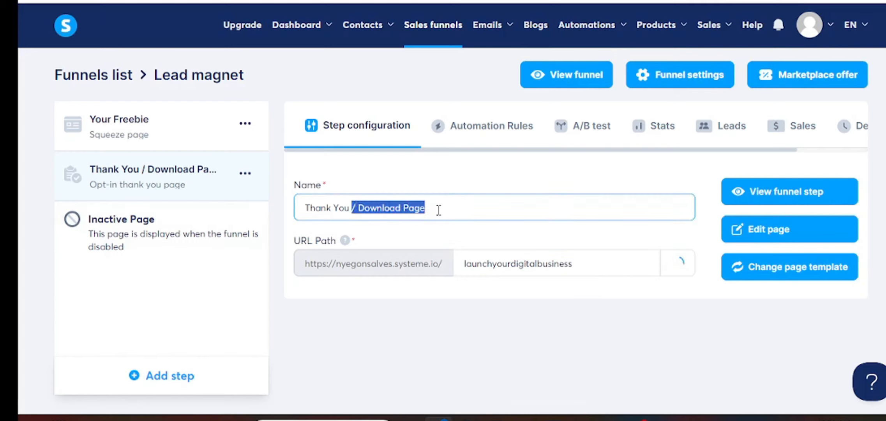
key(BackSpace)
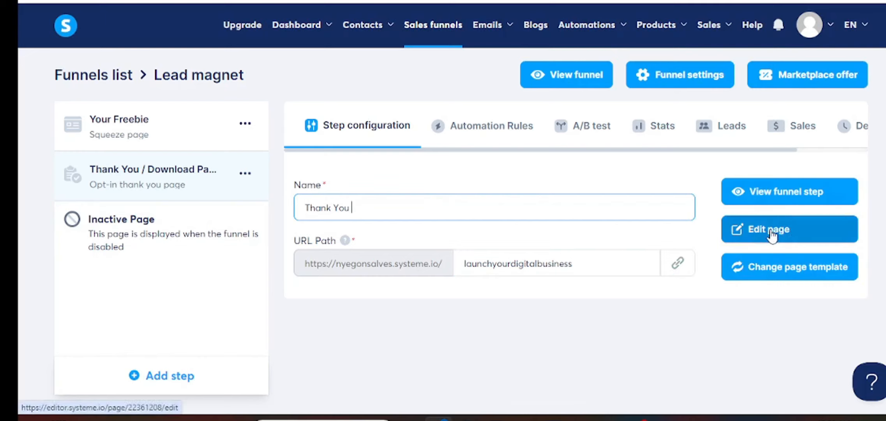
click(772, 235)
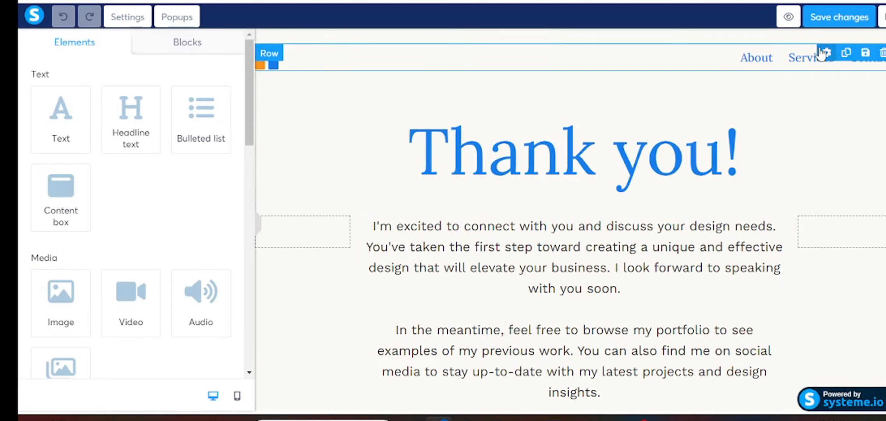
- Delete the top navigation row and the empty section it leaves behind
click(883, 54)
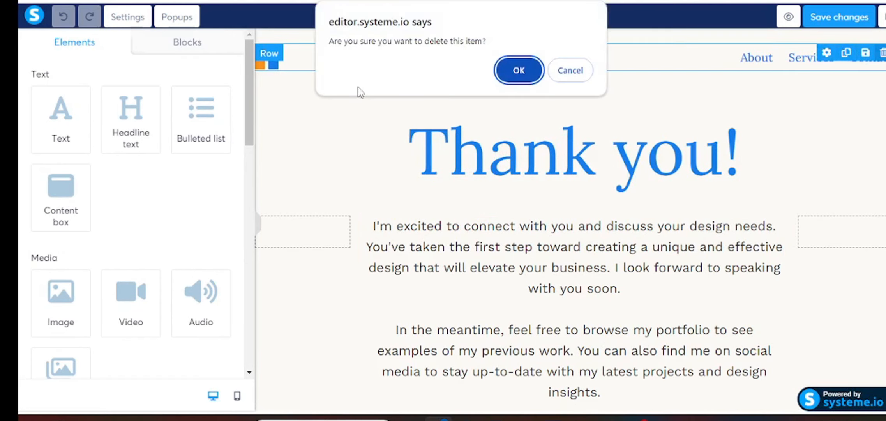
click(520, 74)
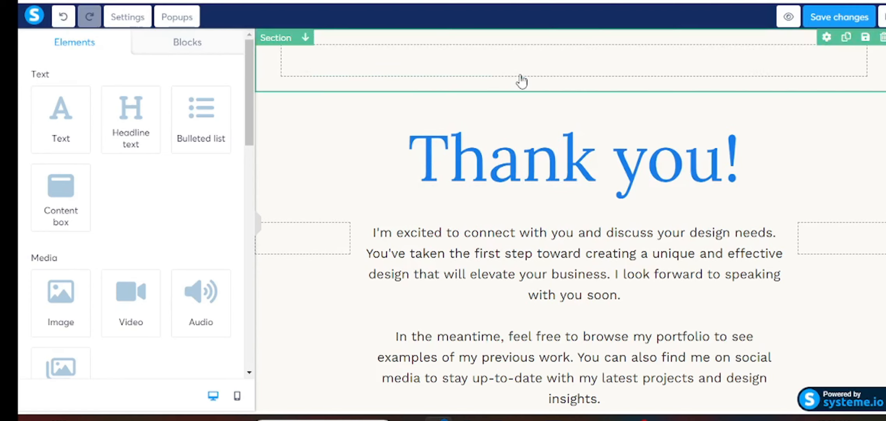
click(883, 37)
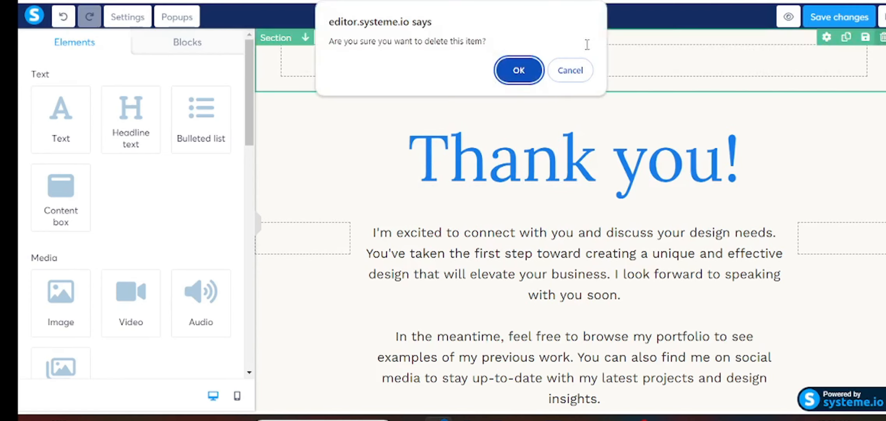
click(518, 70)
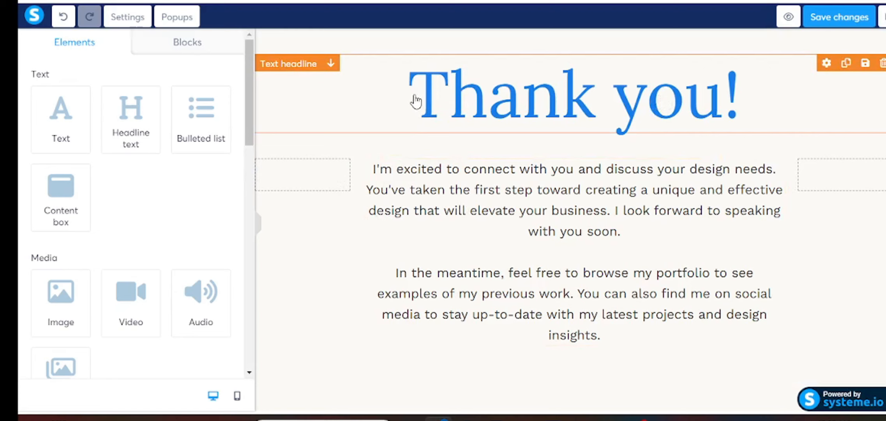
- Replace the 'Thank you!' headline text with 'Grab Your Freebie'
click(428, 100)
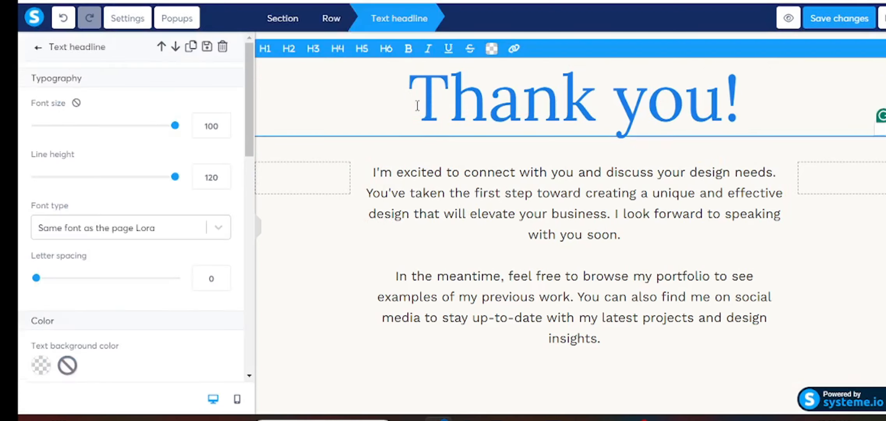
drag(417, 105, 740, 115)
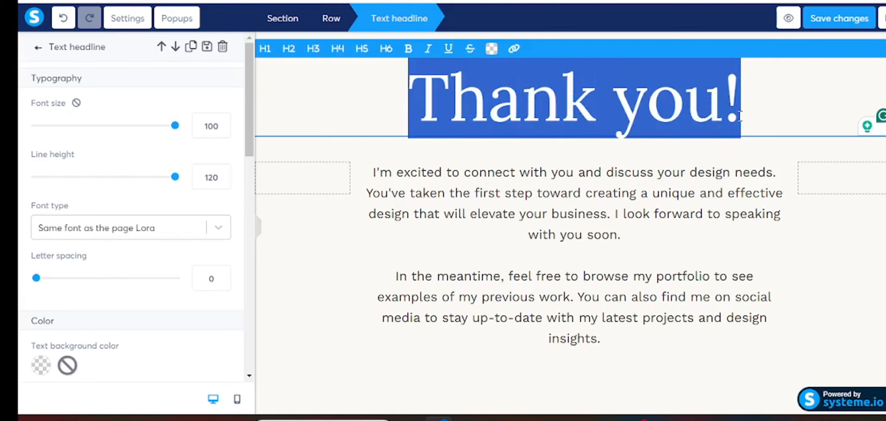
drag(413, 99, 766, 119)
text(G)
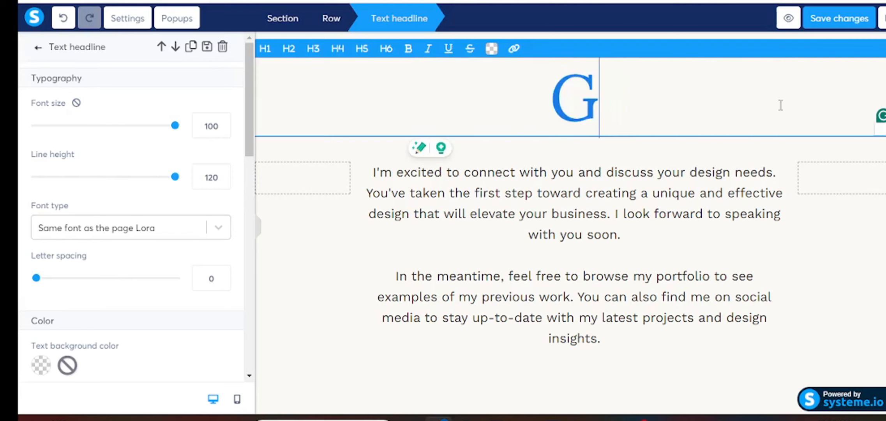
text(rab Your Freen)
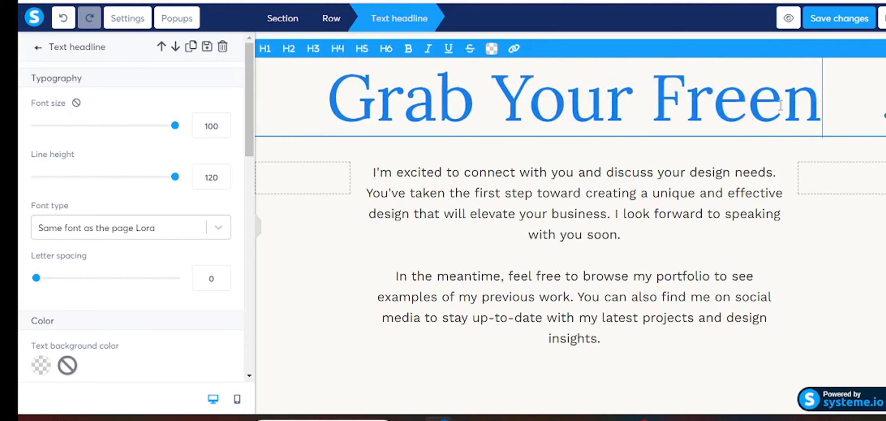
key(BackSpace)
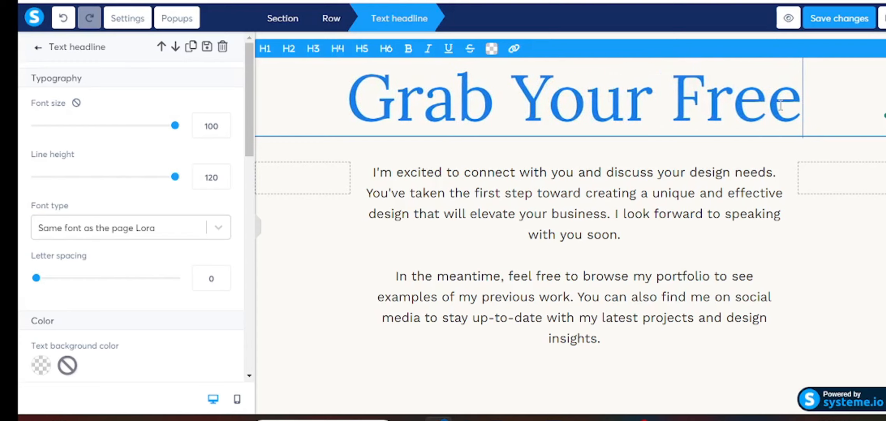
text(bie)
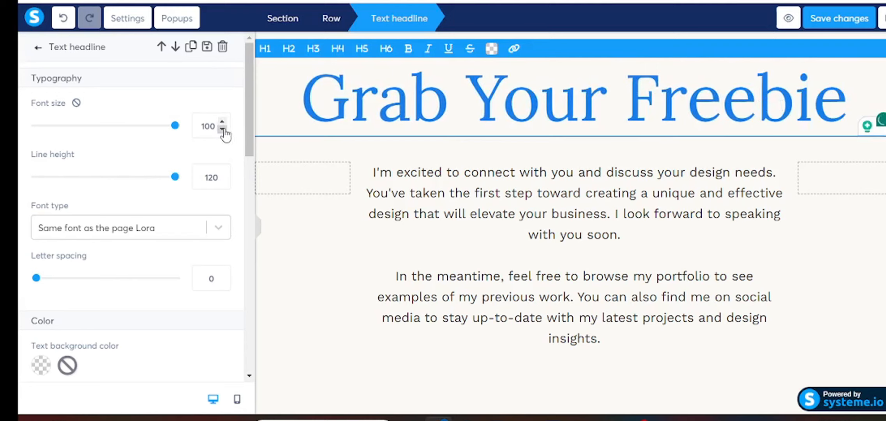
- Reduce the headline's font size from 100 to 61
click(223, 130)
click(222, 129)
click(222, 129)
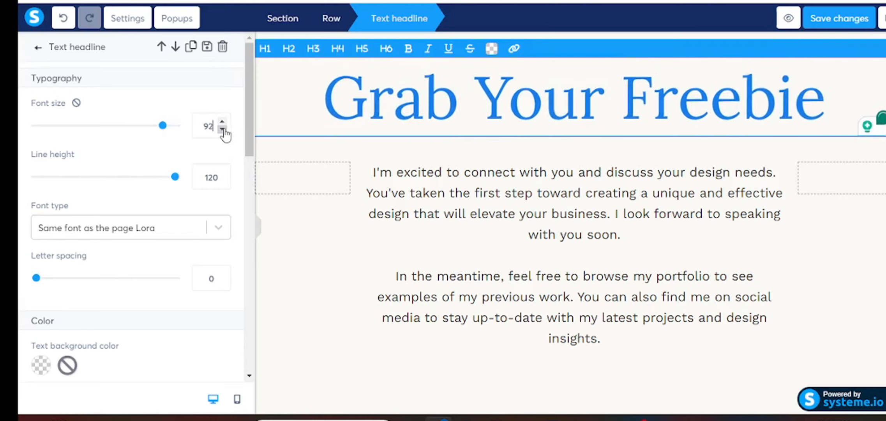
click(222, 130)
click(222, 130)
click(222, 129)
click(222, 130)
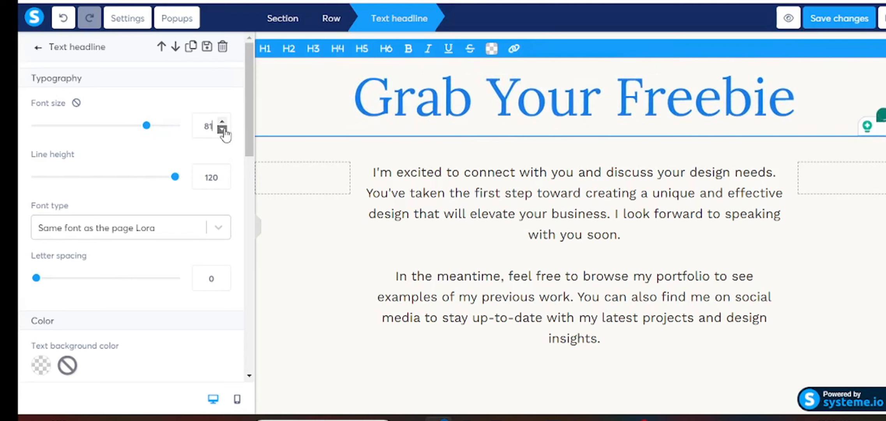
click(222, 130)
click(222, 129)
click(223, 129)
click(223, 129)
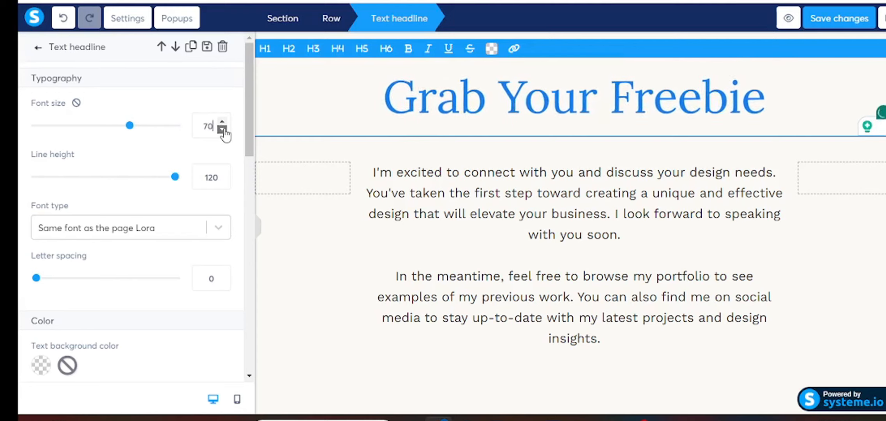
click(223, 129)
click(223, 129)
click(223, 130)
click(223, 129)
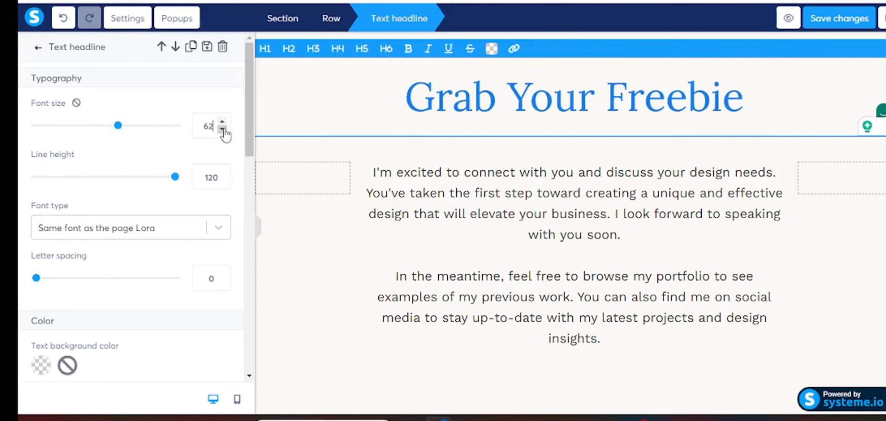
click(222, 130)
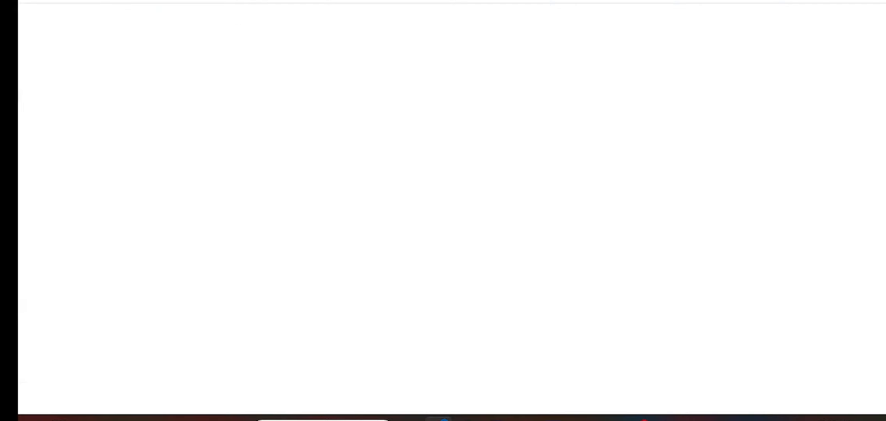
- Colour the Grab Your Freebie headline purple with hex code #611A73
drag(449, 97, 757, 99)
click(491, 50)
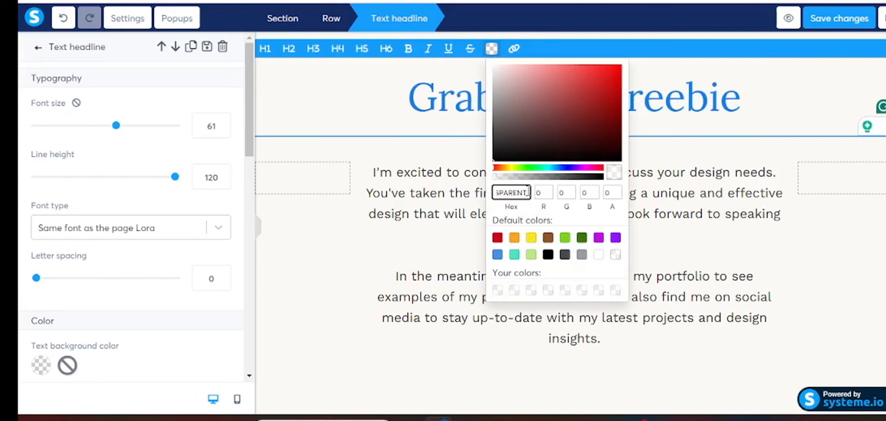
key(BackSpace)
key(BackSpace)
key(BackSpace)
key(BackSpace)
key(BackSpace)
key(BackSpace)
key(BackSpace)
key(BackSpace)
key(BackSpace)
key(BackSpace)
key(BackSpace)
click(498, 238)
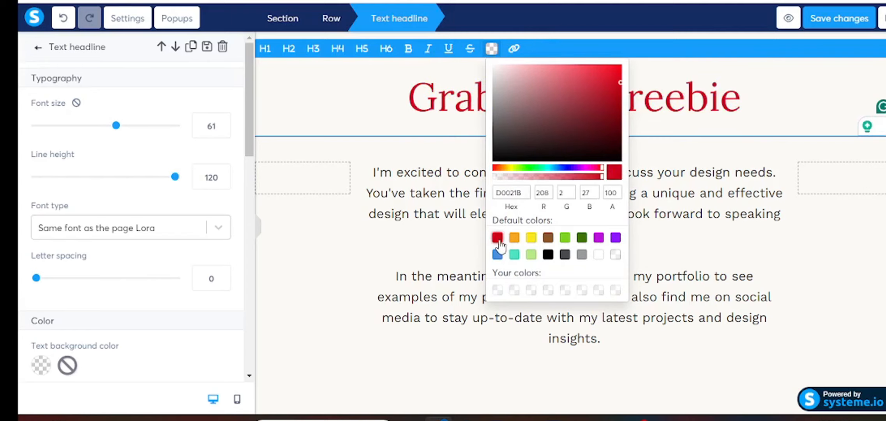
click(524, 191)
key(BackSpace)
key(BackSpace)
key(BackSpace)
key(BackSpace)
key(BackSpace)
key(BackSpace)
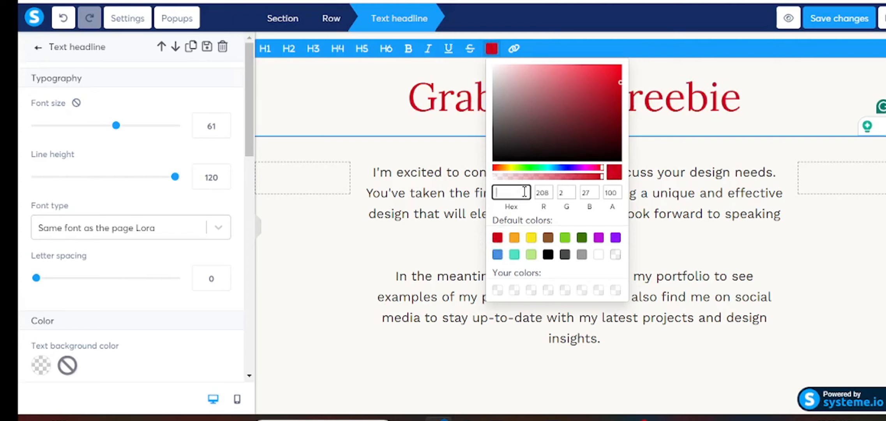
right_click(515, 193)
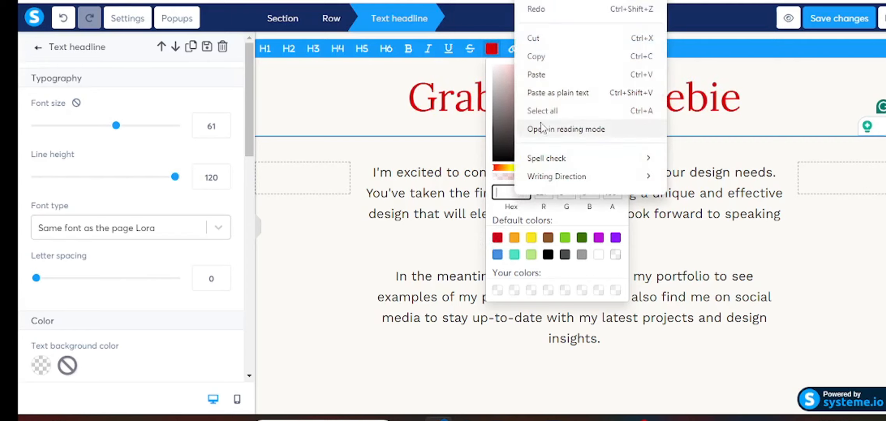
click(551, 74)
click(450, 224)
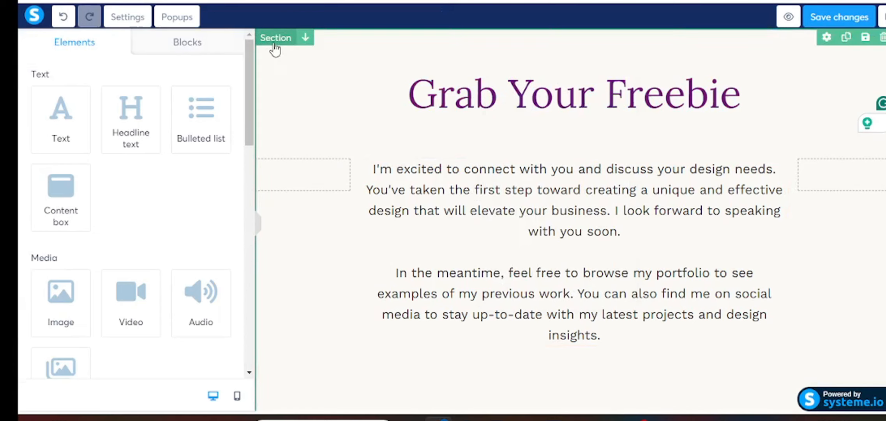
- Set the page section's background colour to white #FFFFFF
click(276, 60)
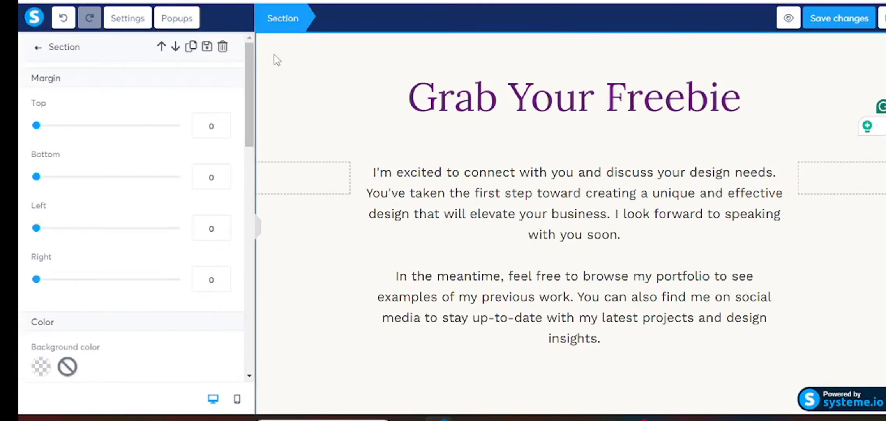
scroll(137, 137, down, 3)
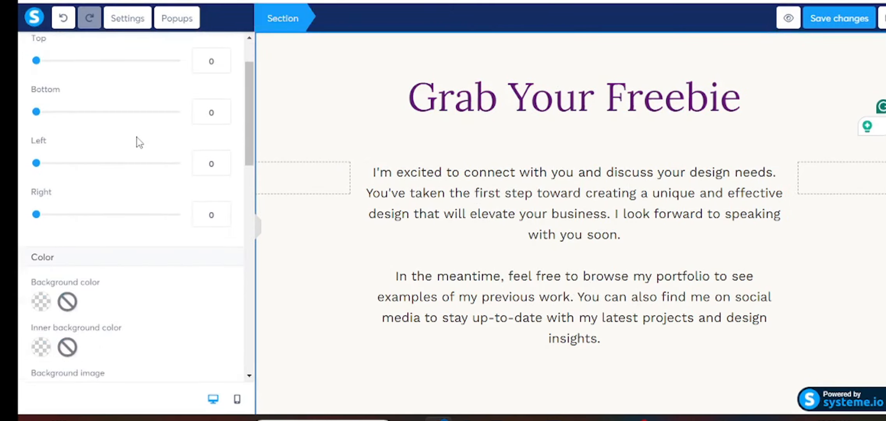
scroll(129, 156, down, 2)
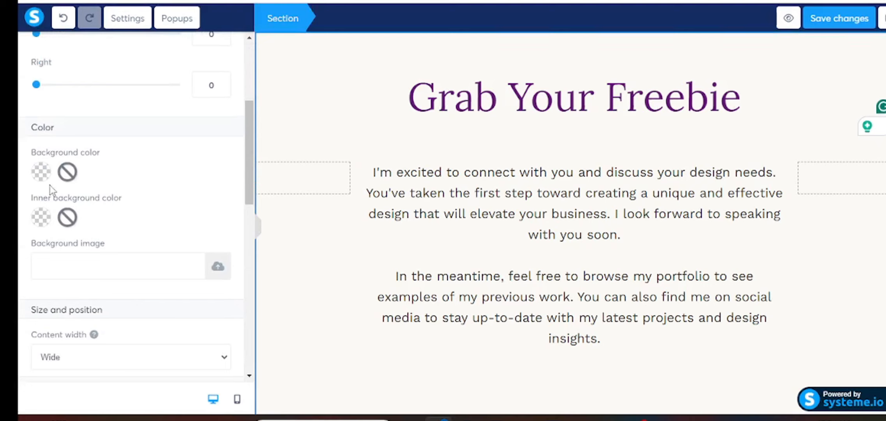
click(43, 173)
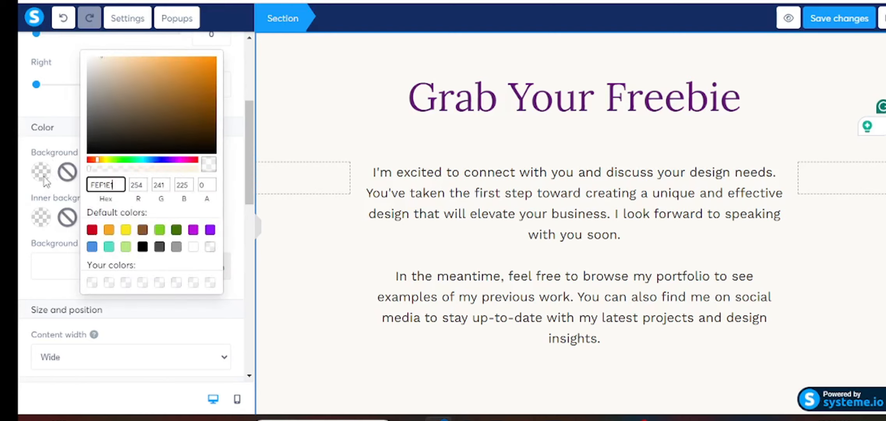
click(92, 230)
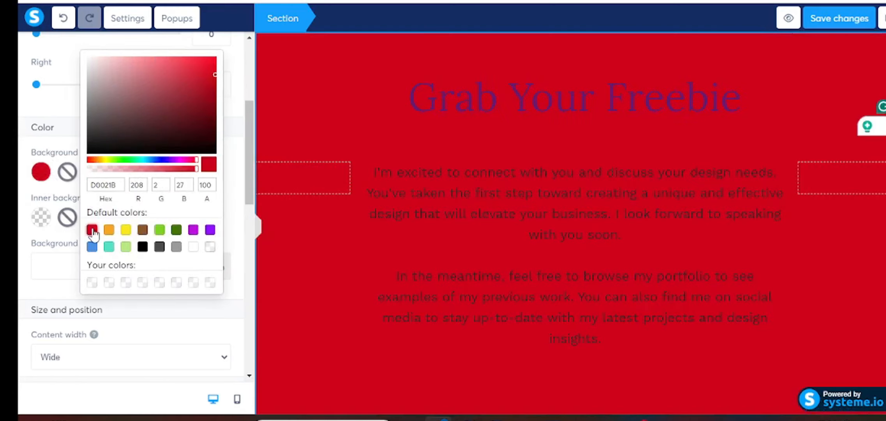
click(195, 249)
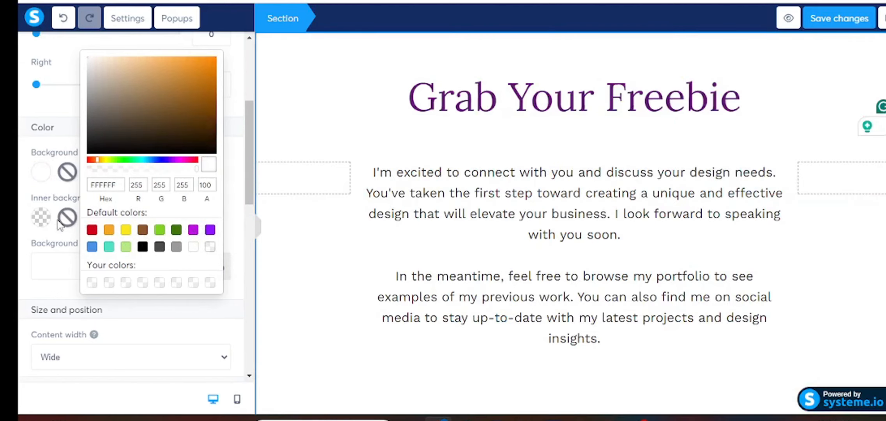
click(362, 126)
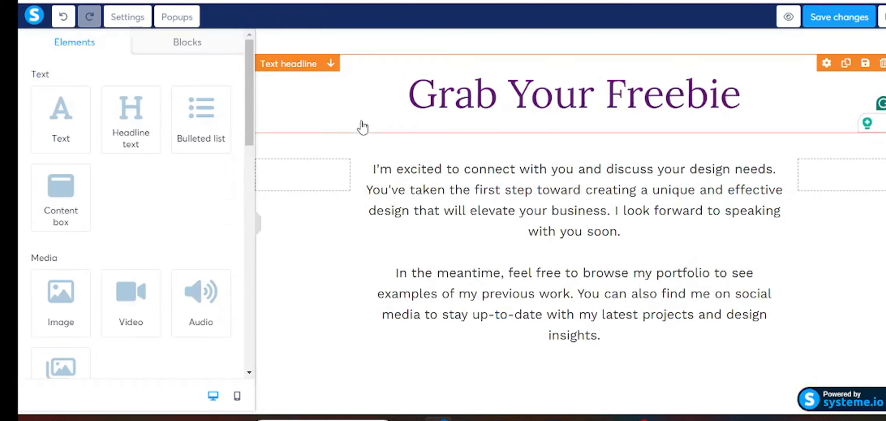
- Replace the two design-services paragraphs with the line 'Download Your Freebie Here'
double_click(418, 190)
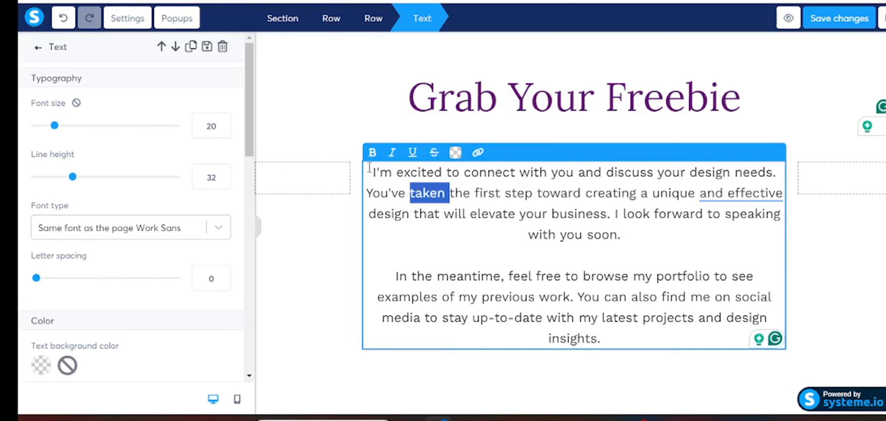
drag(369, 167, 640, 333)
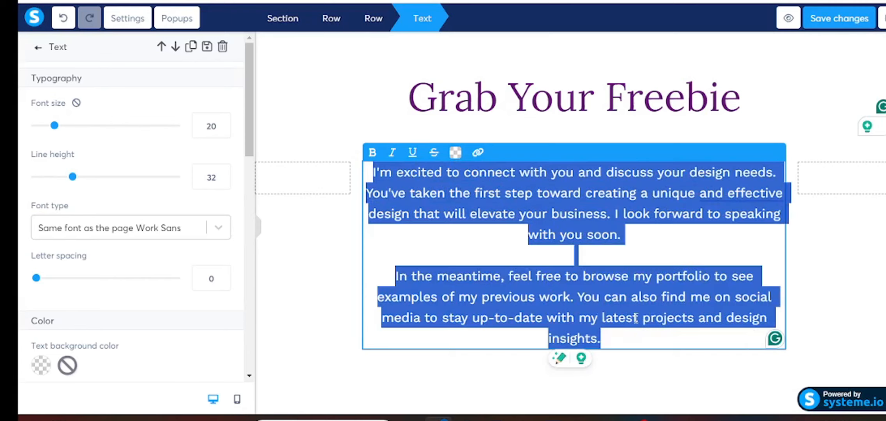
key(BackSpace)
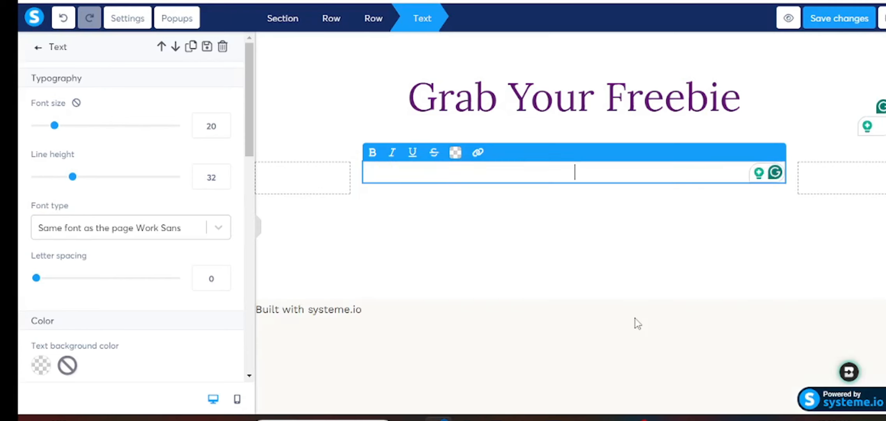
text(Downl)
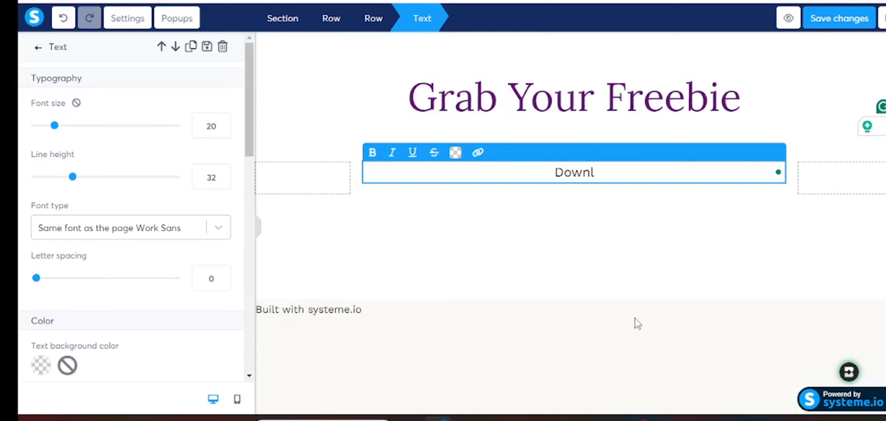
text(oad Your )
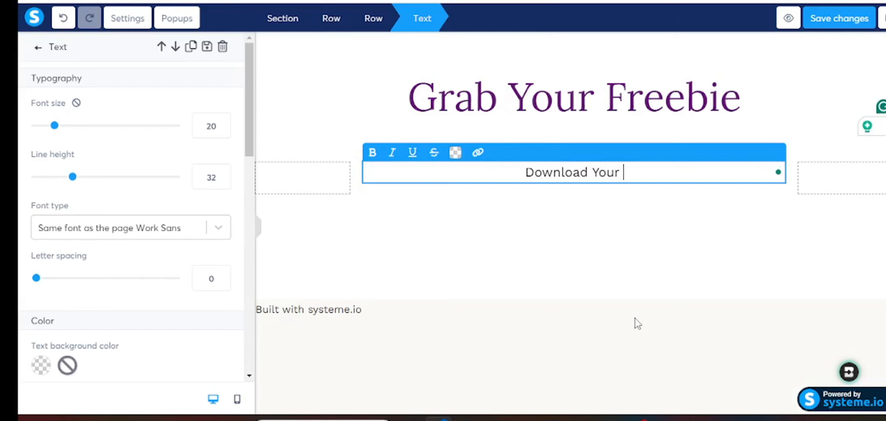
text(Freebie Here)
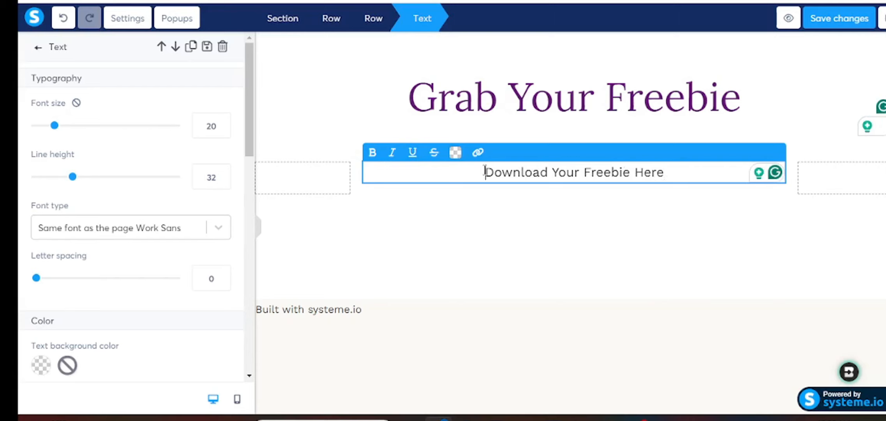
- Make the 'Download Your Freebie Here' line bold at font size 25
drag(485, 172, 688, 176)
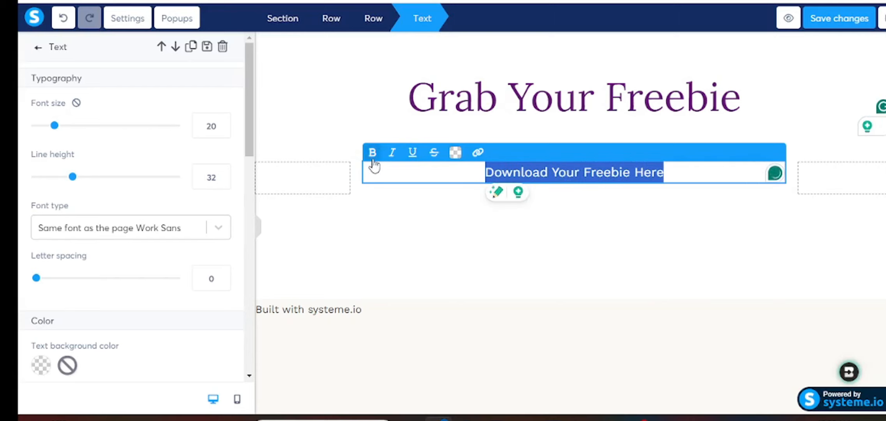
click(372, 157)
click(645, 279)
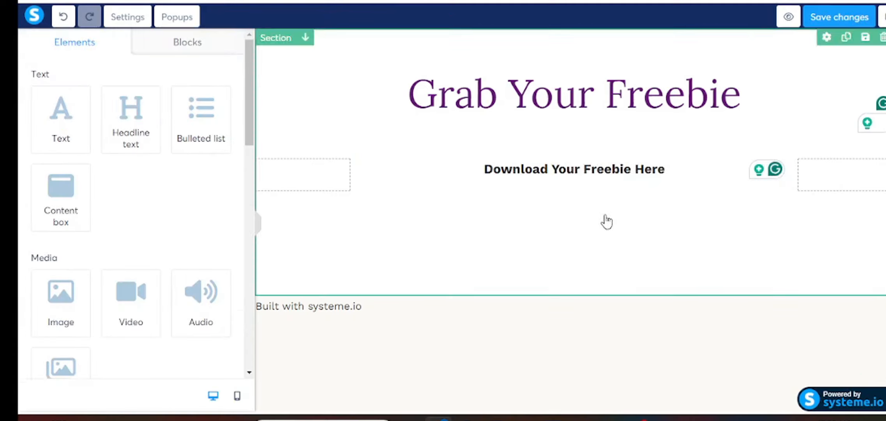
triple_click(611, 177)
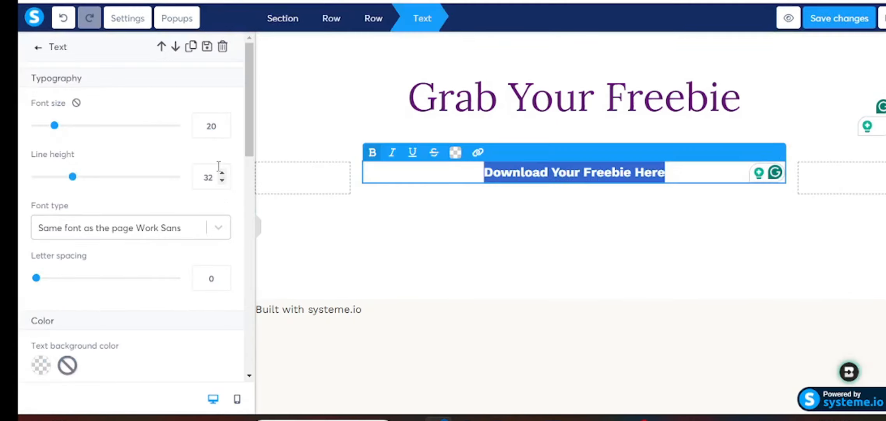
click(222, 122)
click(222, 123)
click(222, 122)
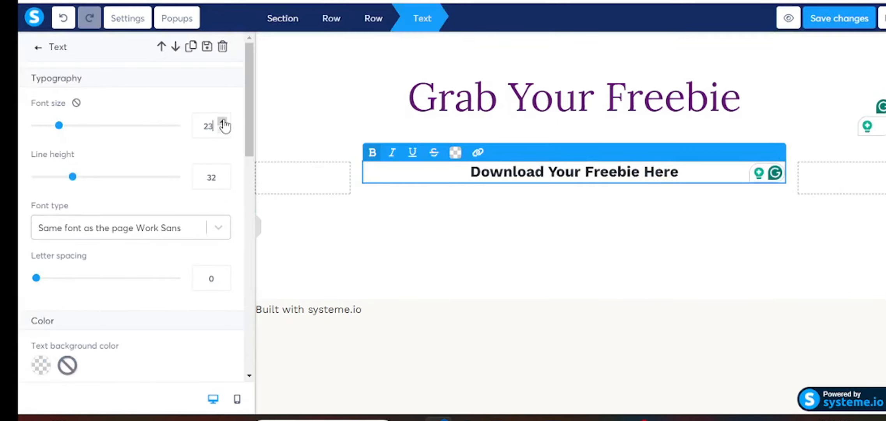
click(222, 122)
click(223, 122)
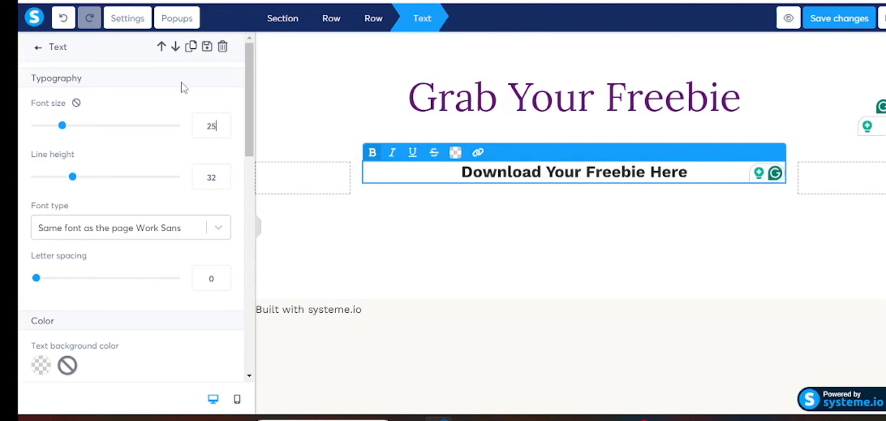
click(689, 173)
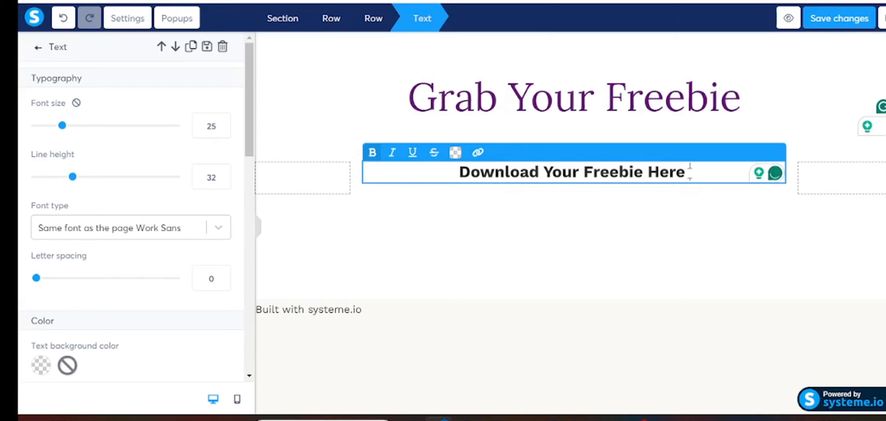
- Add two 👇 emojis after "Download Your Freebie Here" and two empty lines beneath it
right_click(689, 173)
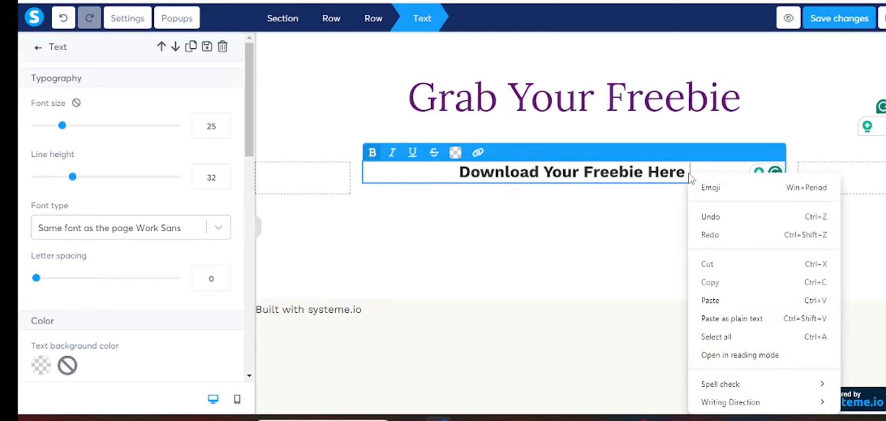
key(Escape)
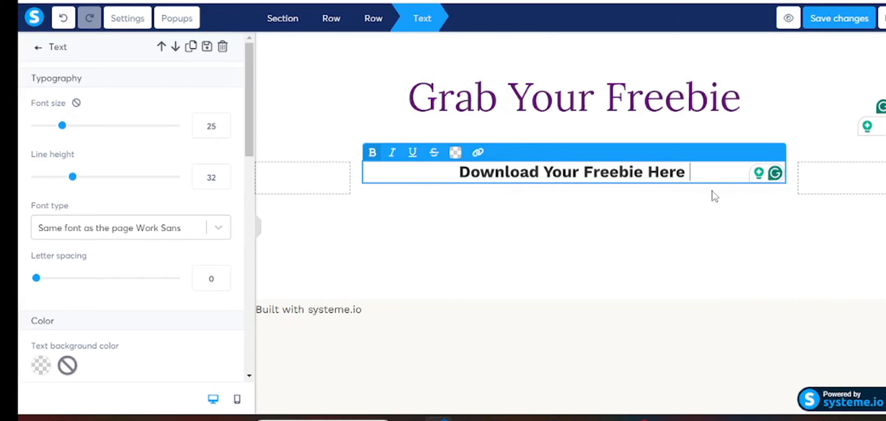
key(super+period)
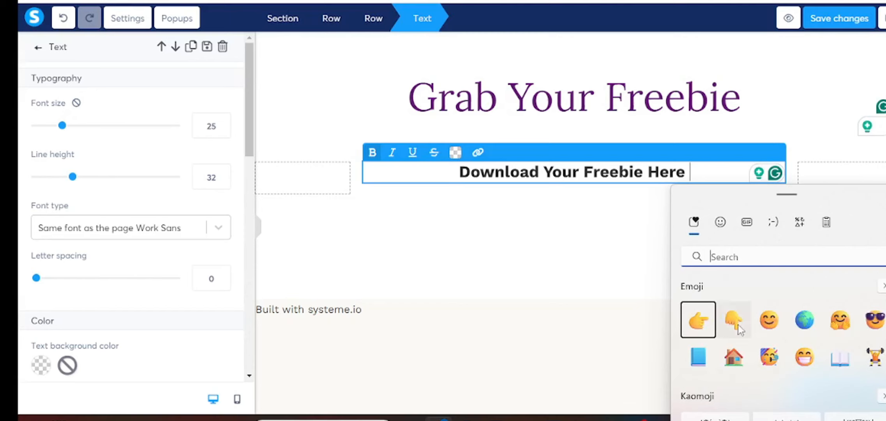
click(734, 320)
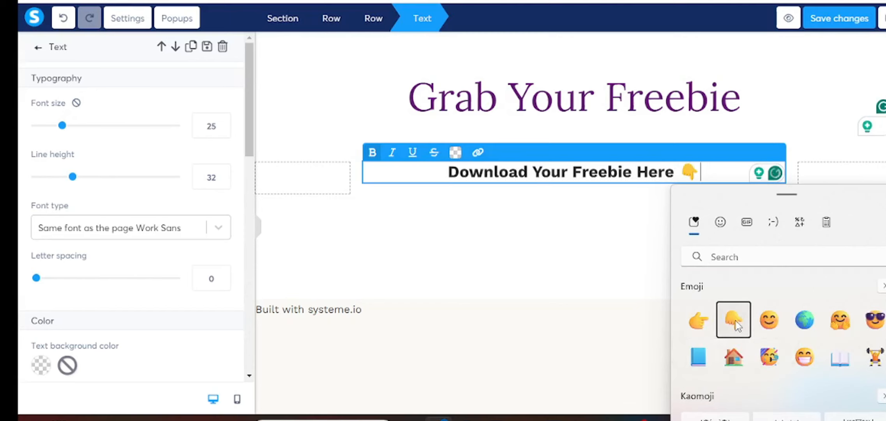
click(734, 321)
key(Escape)
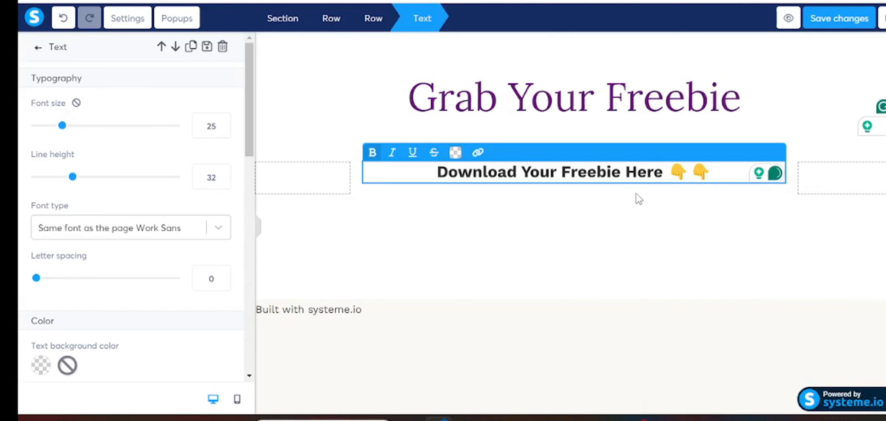
key(Return)
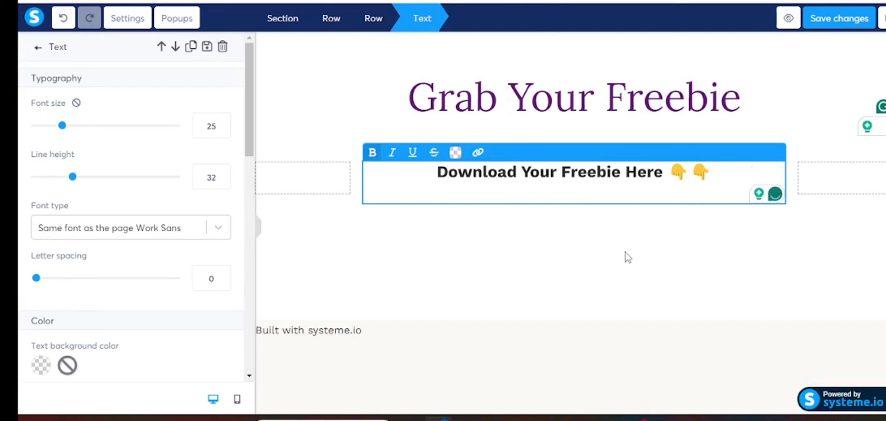
key(Return)
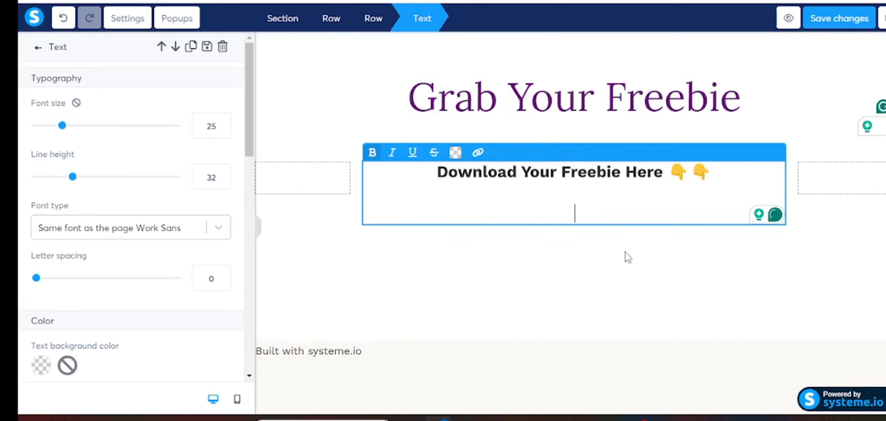
- Type CLICK HERE in capitals and link it to the Google Drive freebie file
key(Caps_Lock)
text(CLI)
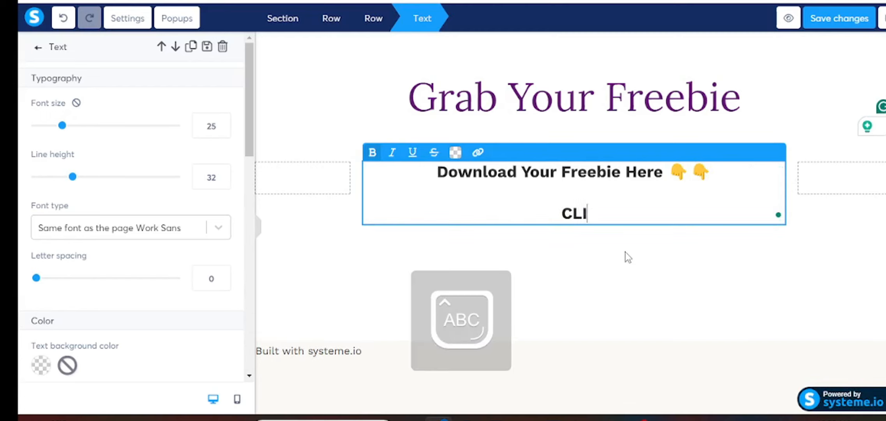
text(CK H)
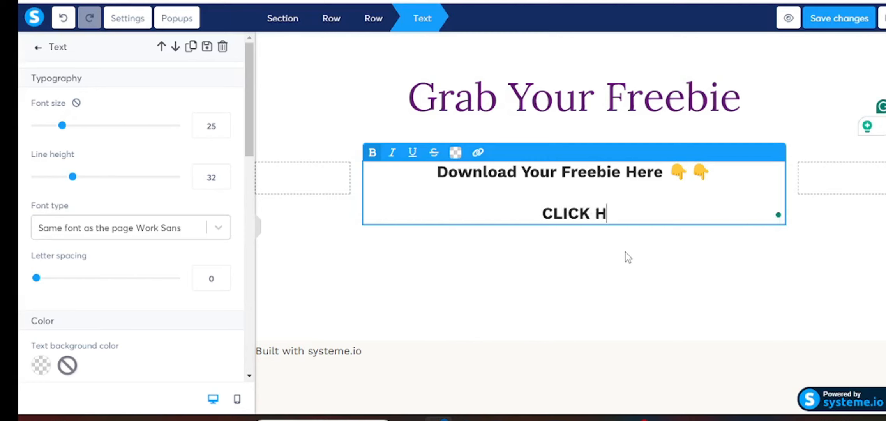
text(ERE)
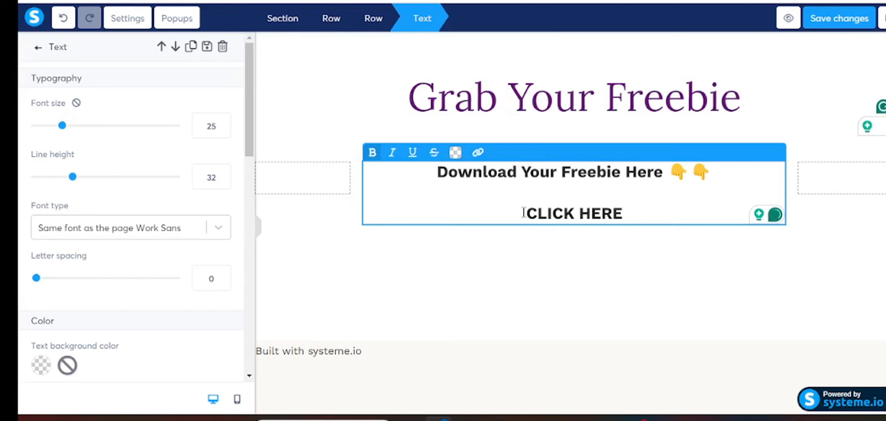
drag(523, 213, 628, 215)
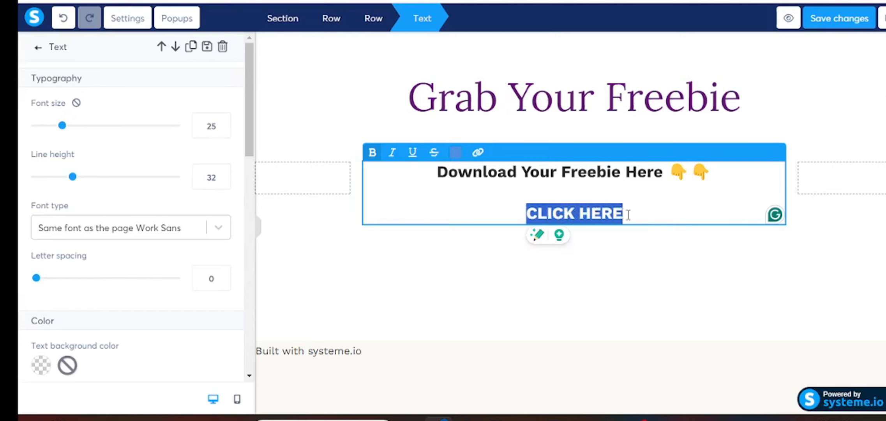
click(479, 153)
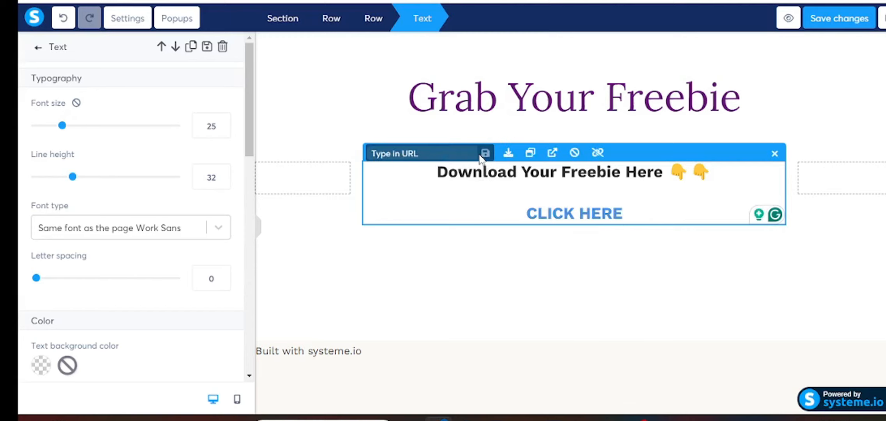
right_click(417, 153)
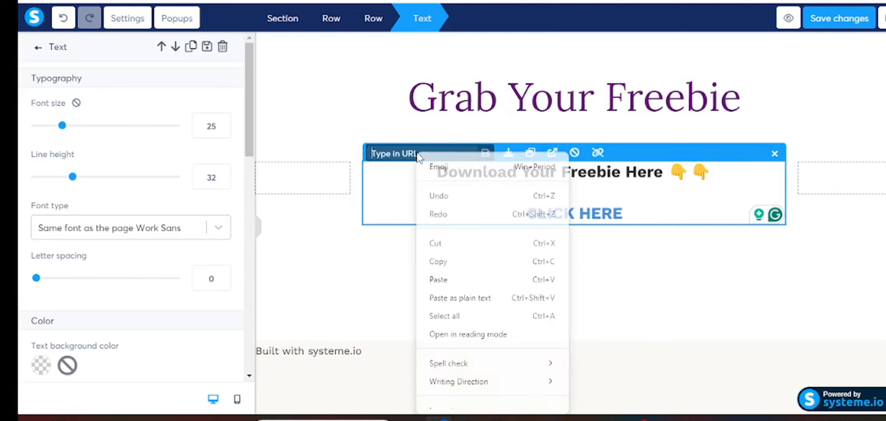
click(439, 280)
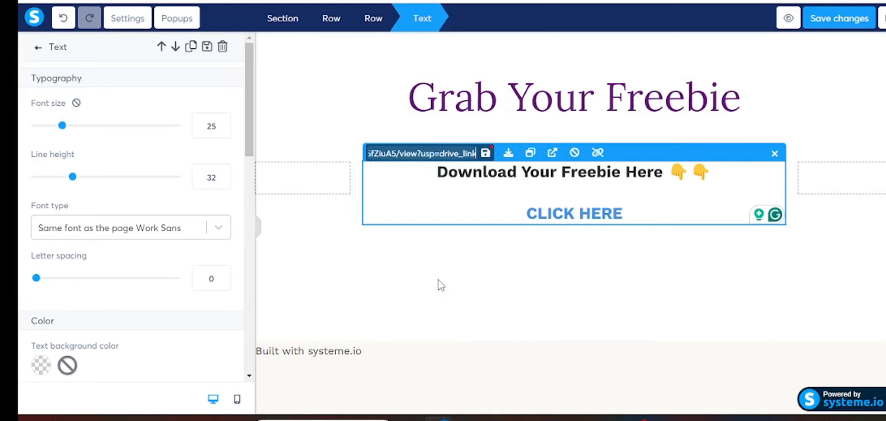
click(486, 154)
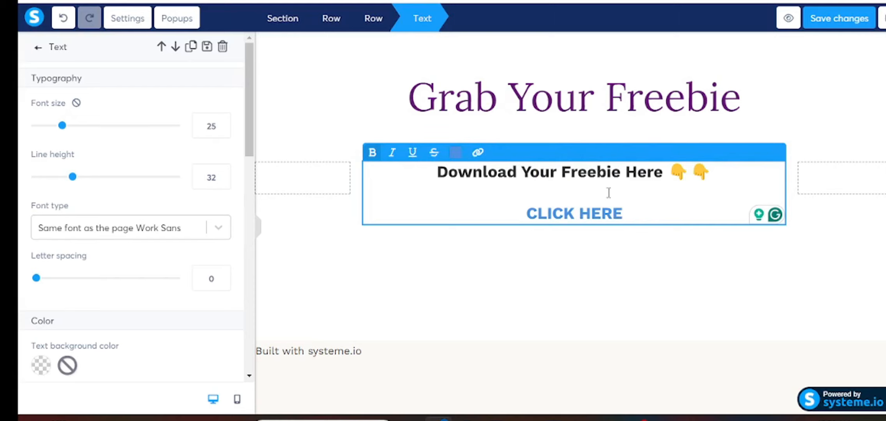
click(596, 277)
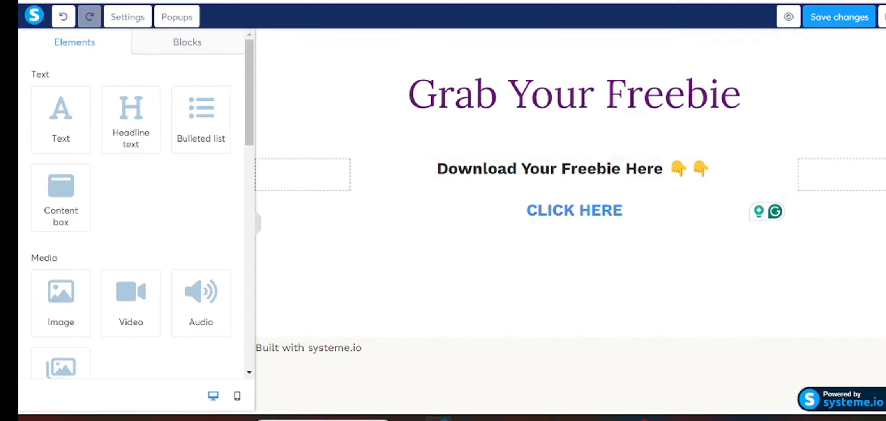
- Save the thank-you page, check its mobile layout, and exit the editor confirming the save
click(832, 19)
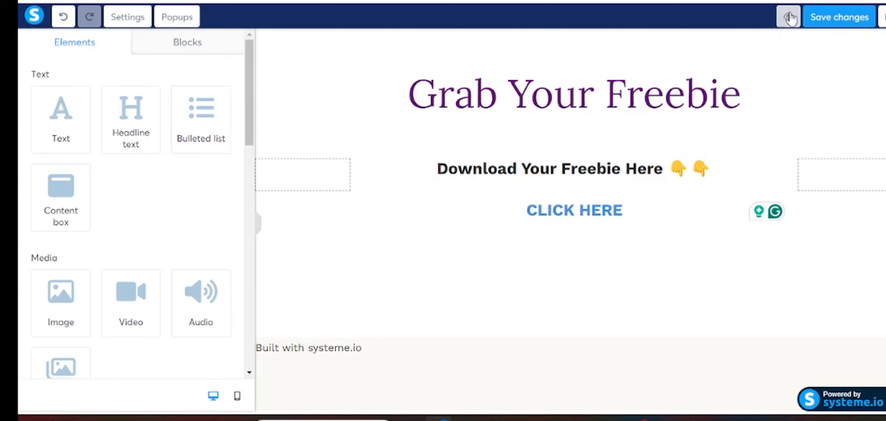
click(237, 395)
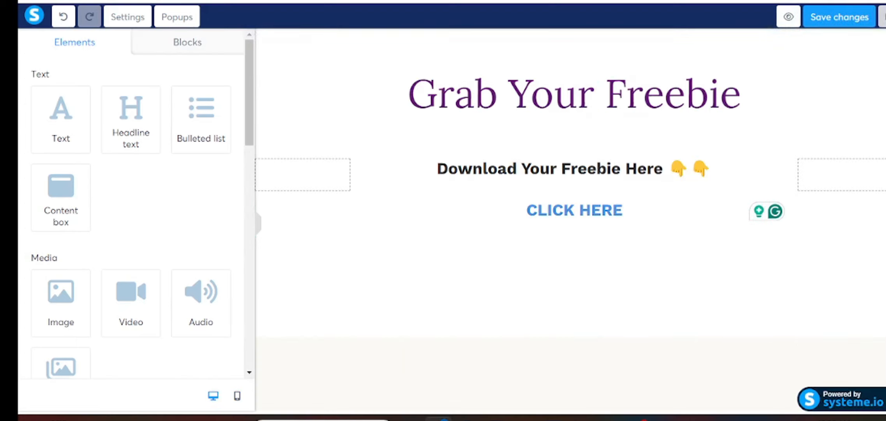
click(882, 18)
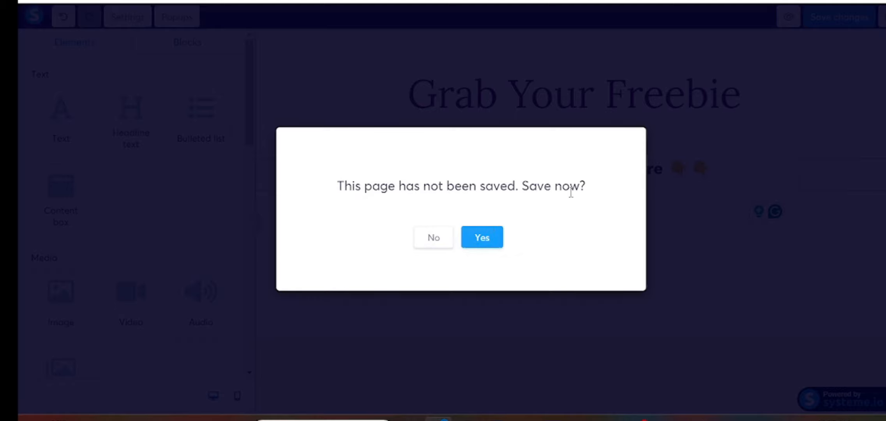
click(497, 239)
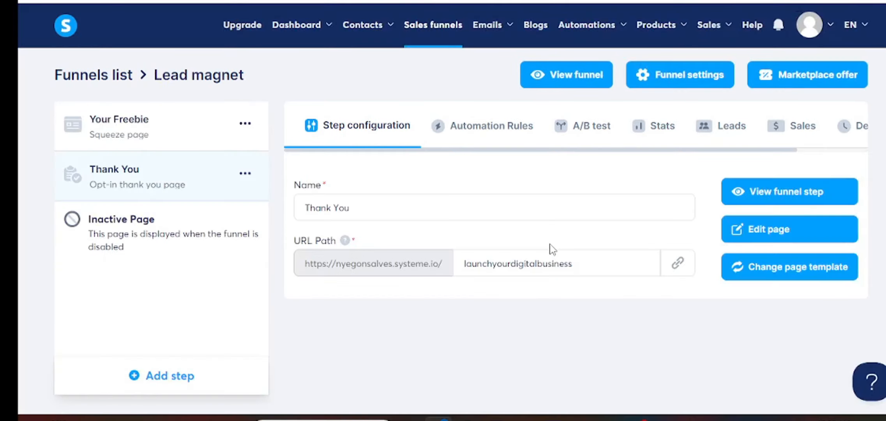
- Open the Your Freebie squeeze page, check the Access Here button settings, and save the page
click(145, 137)
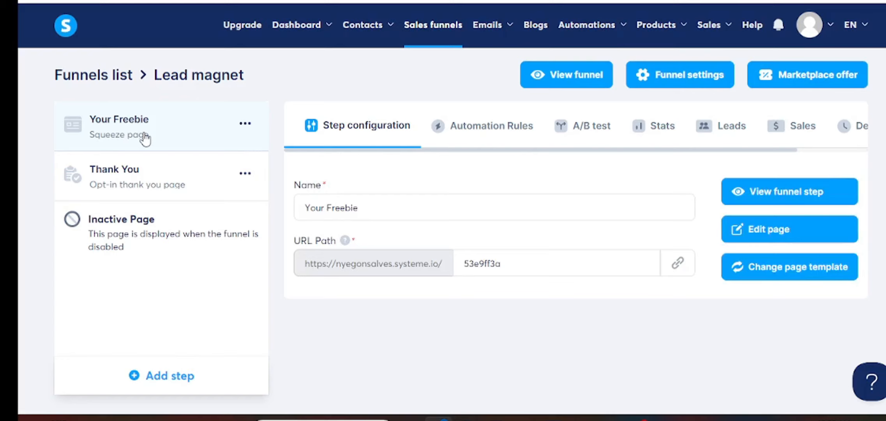
click(773, 230)
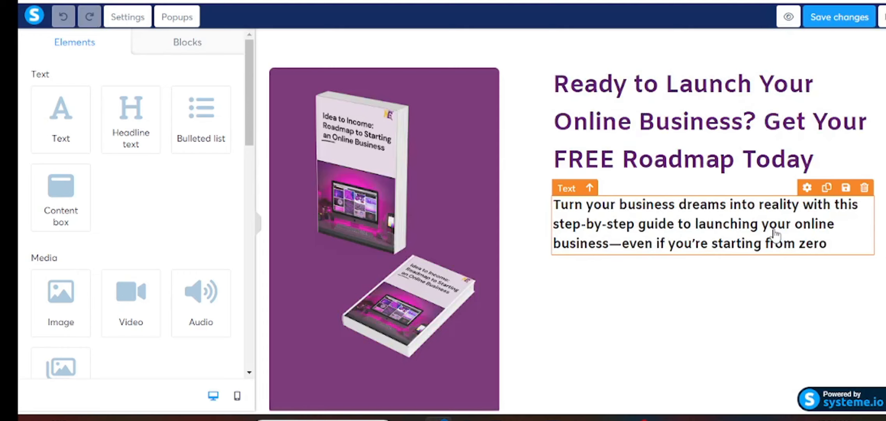
scroll(651, 317, down, 5)
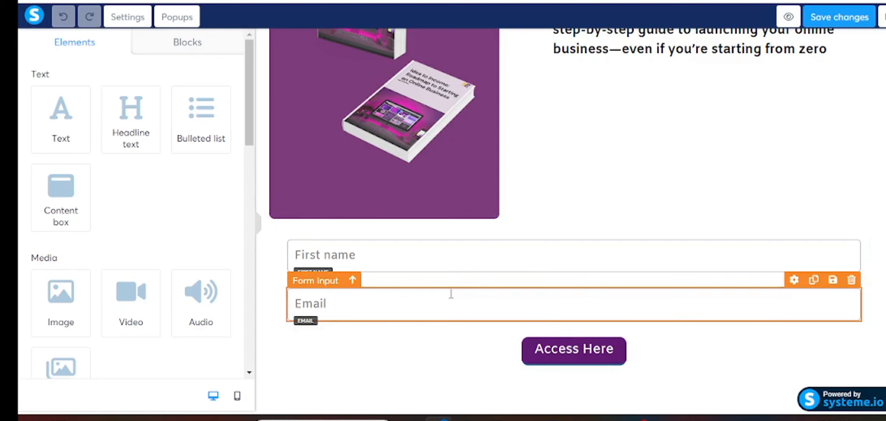
click(556, 354)
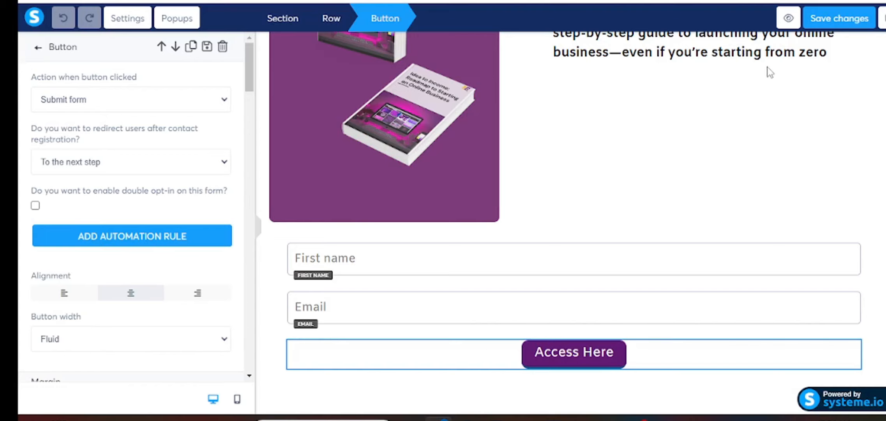
click(700, 191)
scroll(700, 191, up, 3)
scroll(764, 166, up, 2)
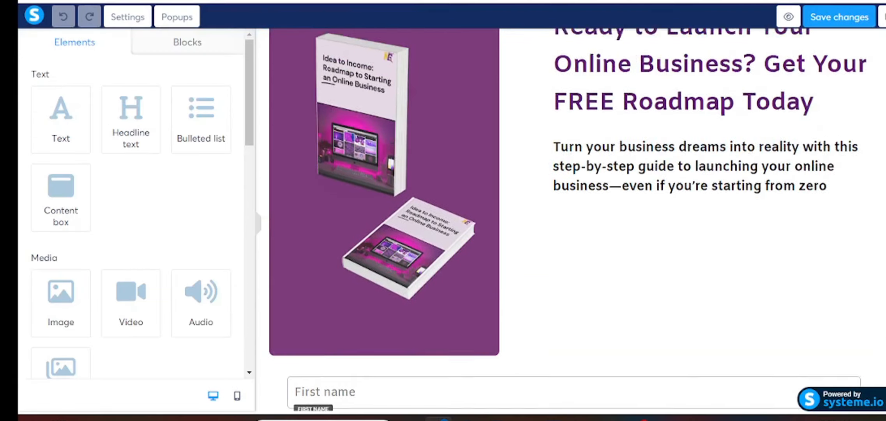
scroll(807, 95, down, 4)
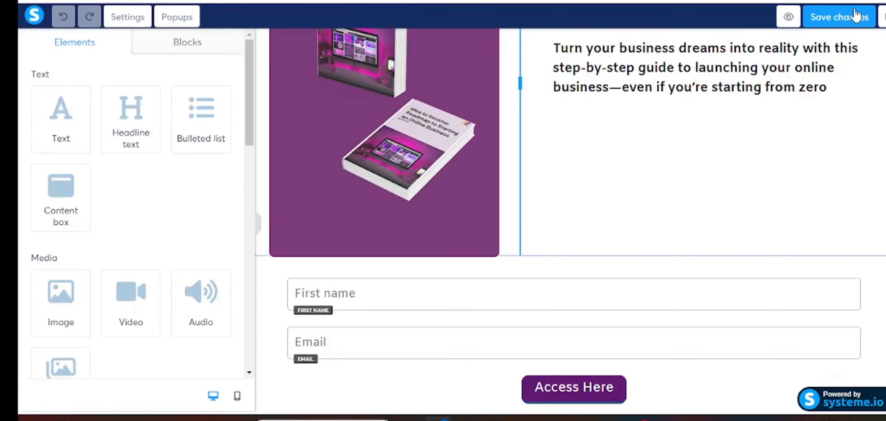
click(851, 24)
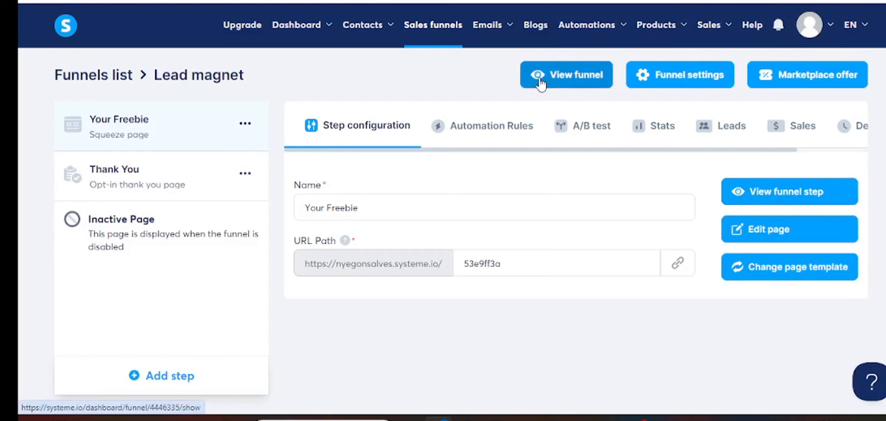
- Open the live funnel and submit a test signup with autofilled first name and email
click(565, 81)
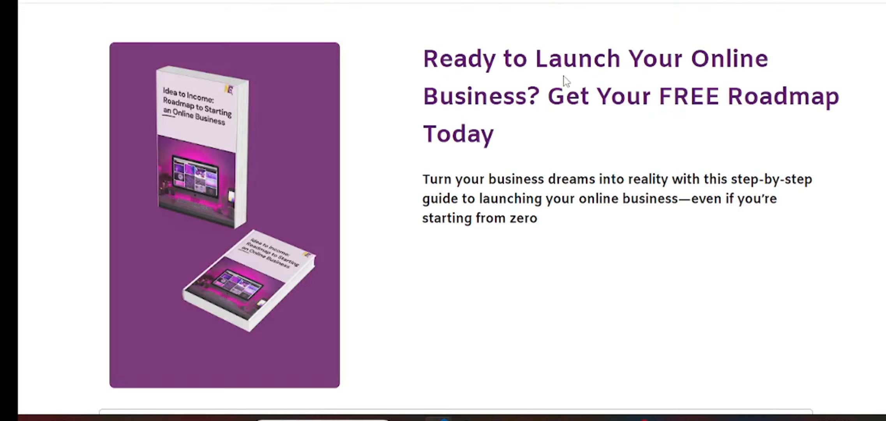
scroll(594, 225, down, 5)
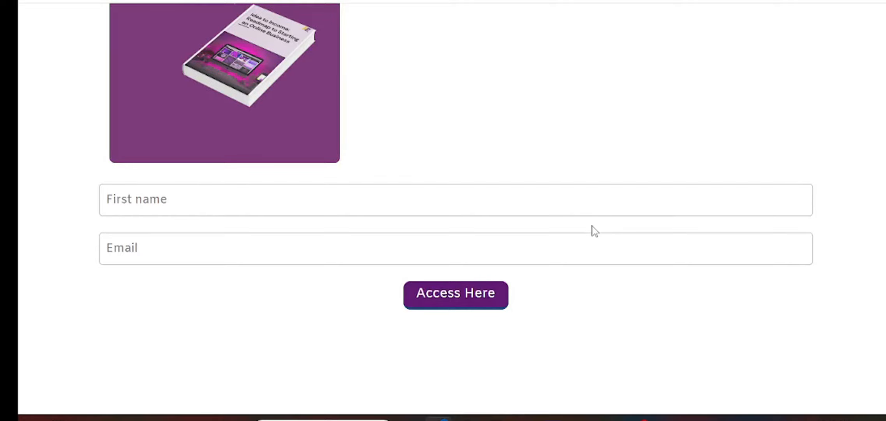
click(181, 199)
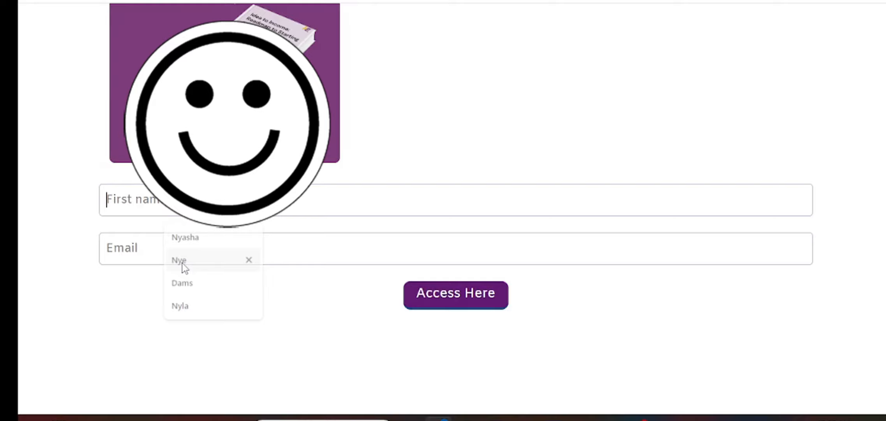
click(182, 260)
click(251, 258)
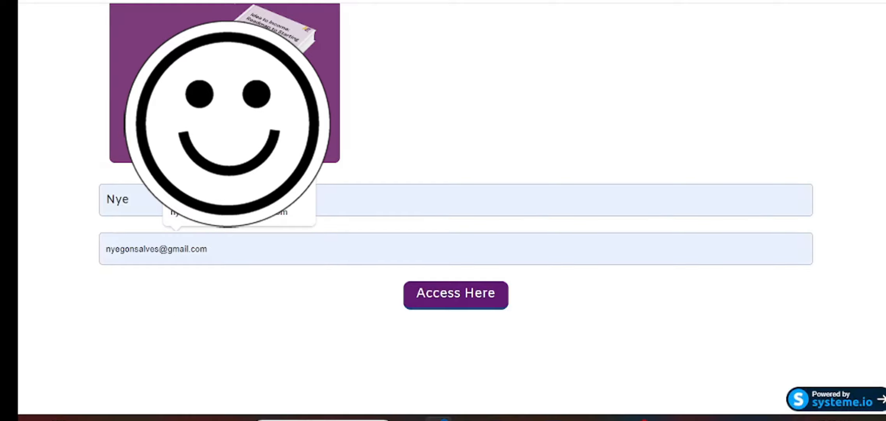
click(226, 212)
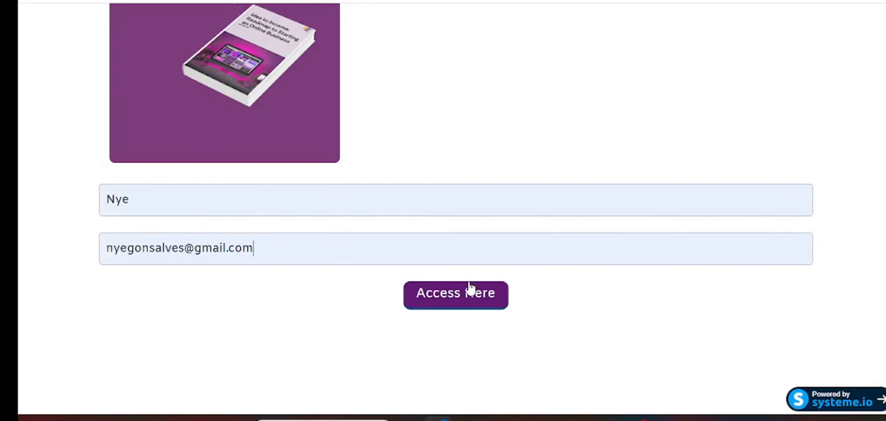
click(461, 295)
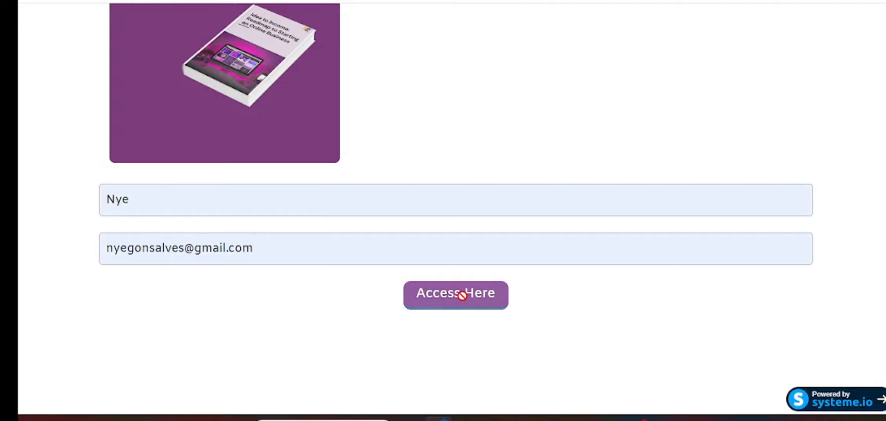
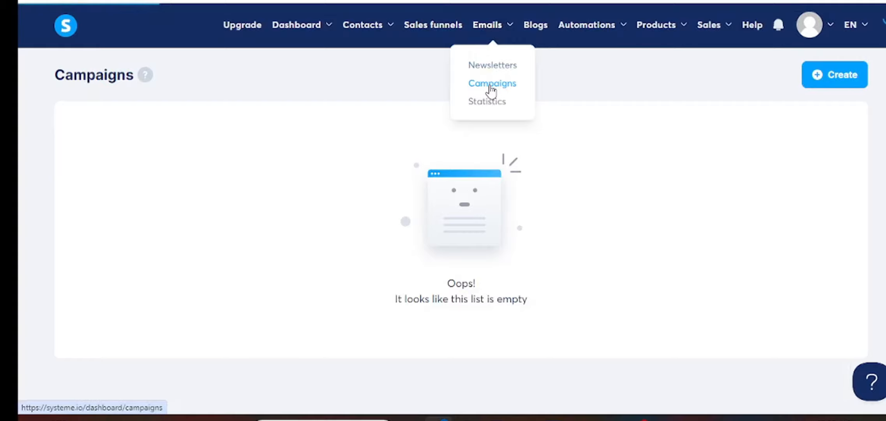
- Create a campaign named 'Freebie' with the account's own address as sender
click(836, 80)
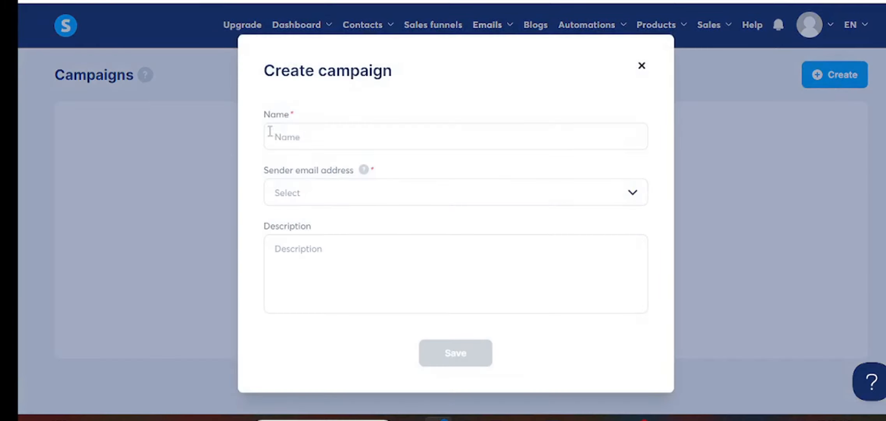
click(325, 143)
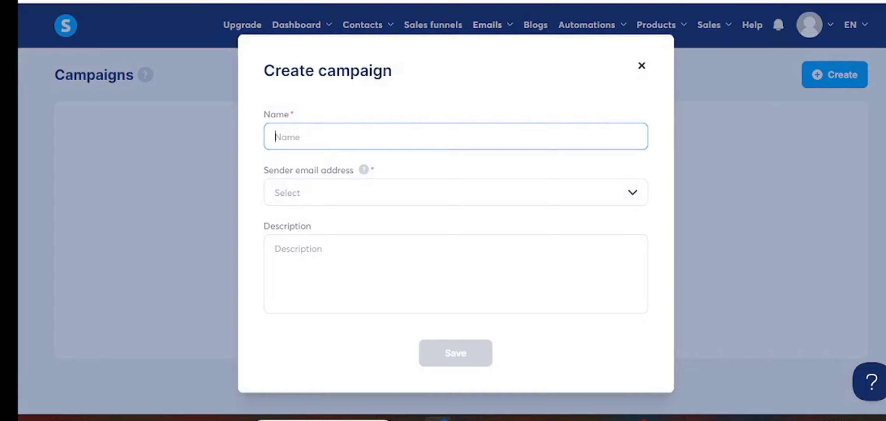
text(Fr)
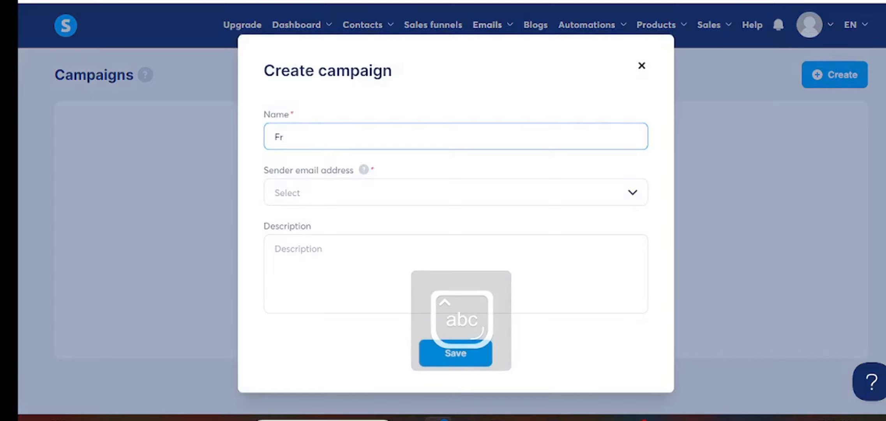
key(BackSpace)
key(BackSpace)
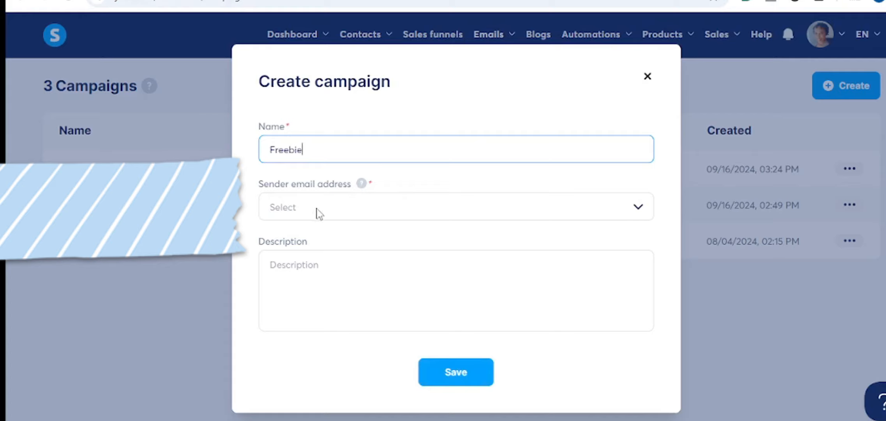
click(405, 214)
click(638, 213)
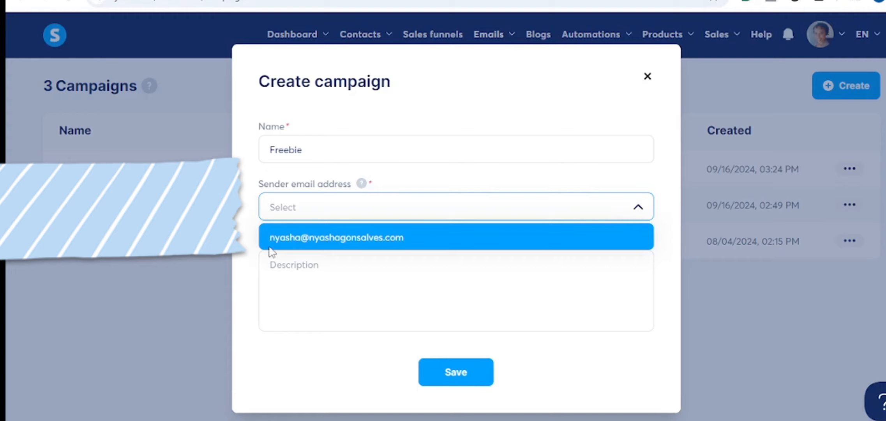
click(291, 239)
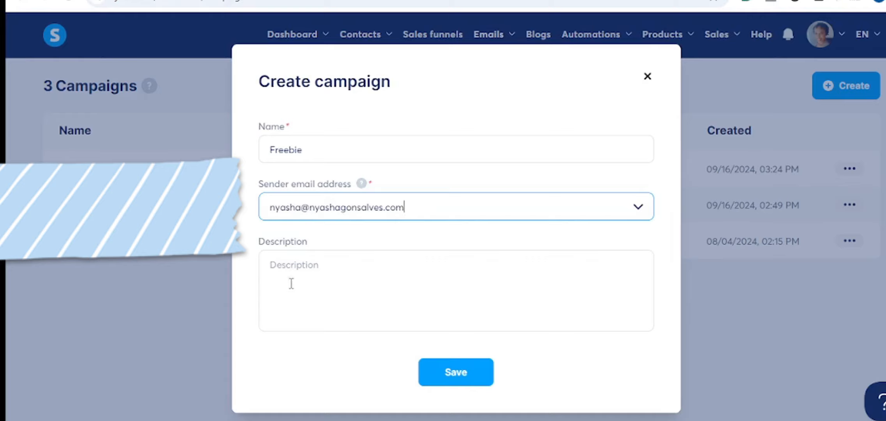
click(467, 374)
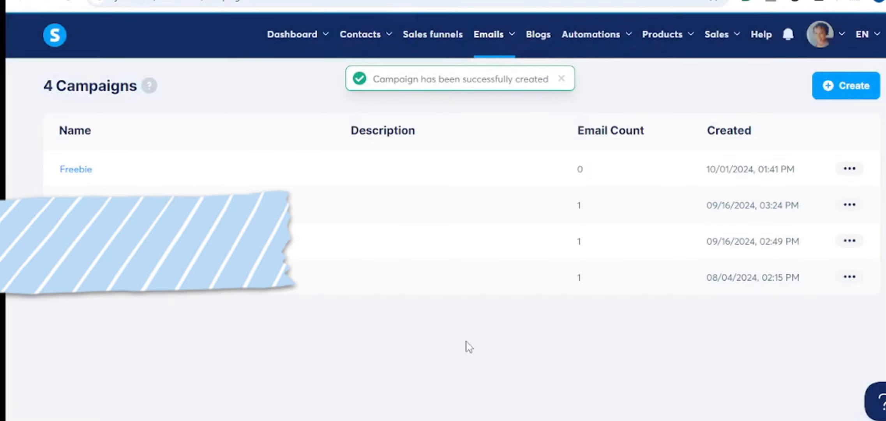
- In the Freebie campaign, start a new email with subject 'Here is your freebie'
click(83, 171)
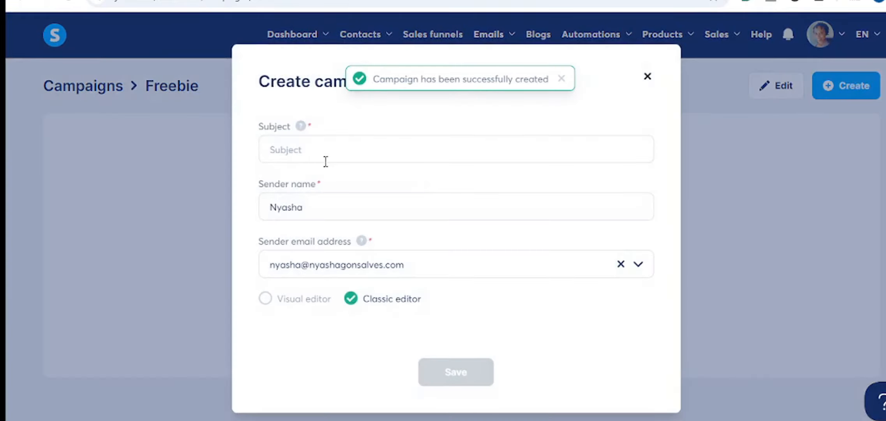
click(329, 147)
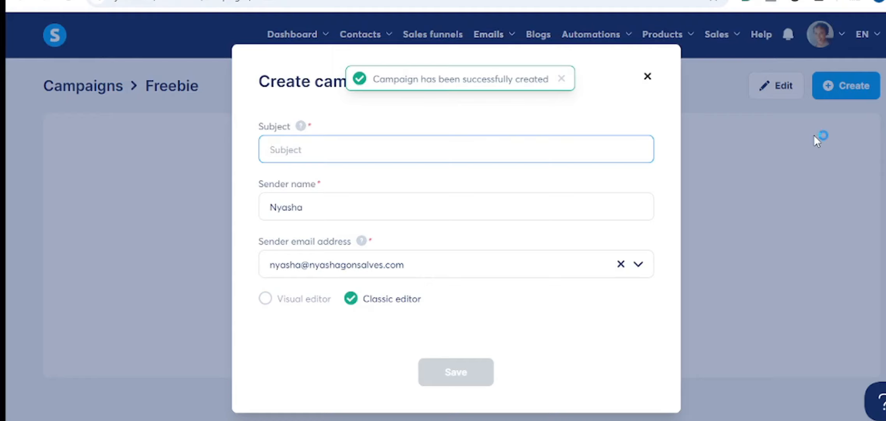
text(Here)
click(564, 80)
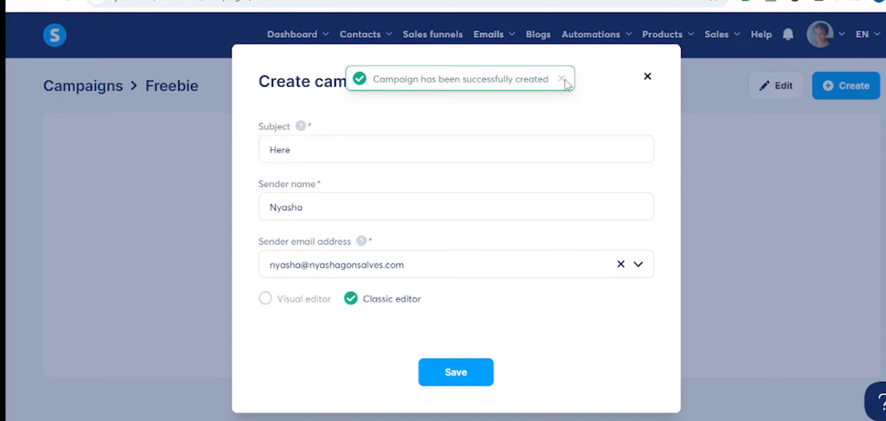
click(460, 152)
text(is )
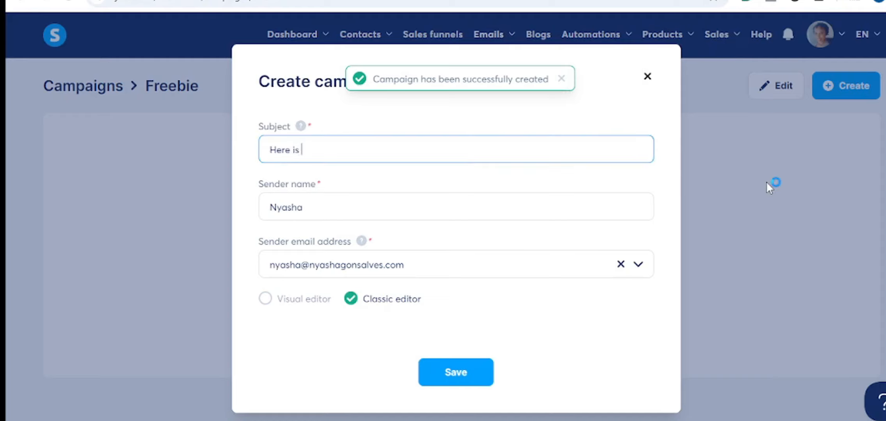
text(your freebie)
- Keep the classic editor selected and create the email
click(444, 370)
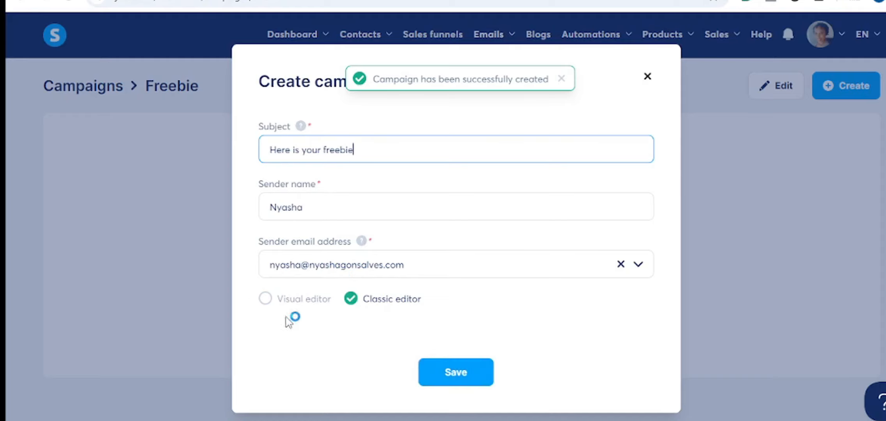
click(265, 301)
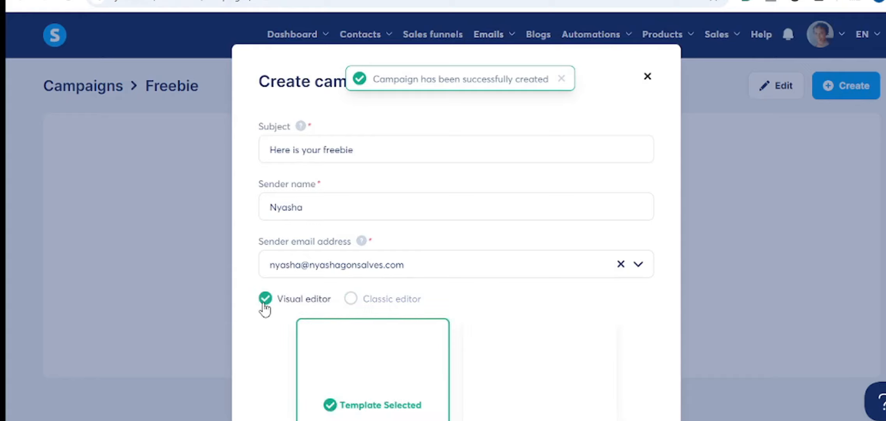
click(351, 299)
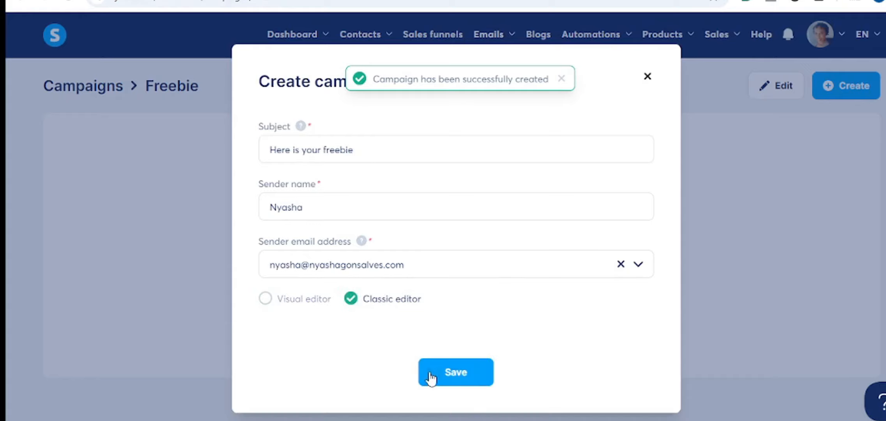
click(466, 377)
scroll(128, 322, down, 2)
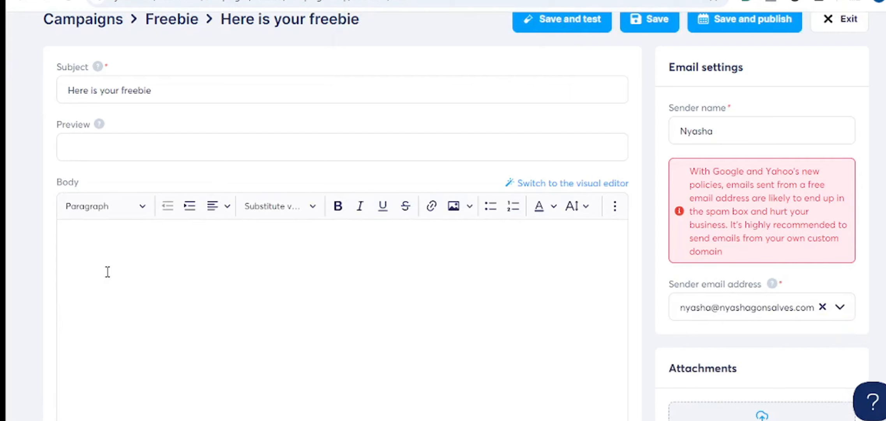
- Start the body with 'Hey {first_name}', copying the placeholder from the personalization list
click(109, 238)
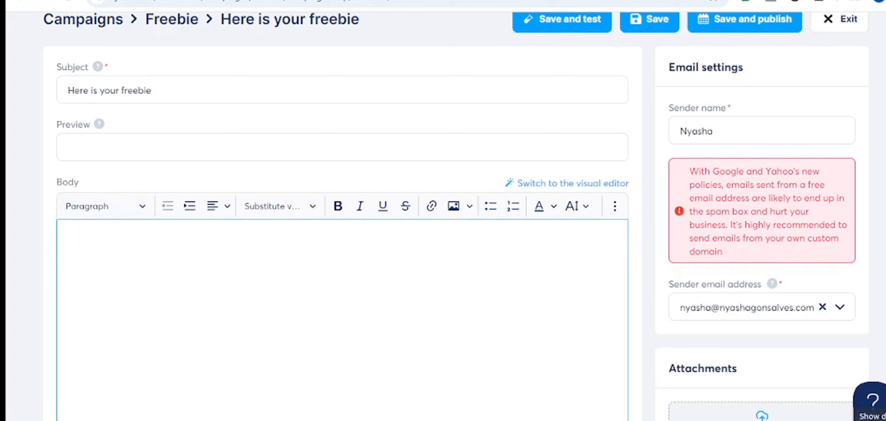
text(Hey)
scroll(820, 322, down, 2)
scroll(814, 320, down, 7)
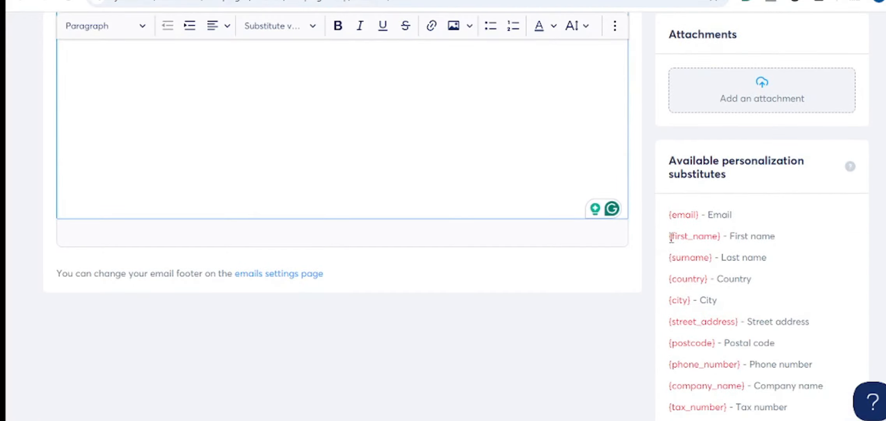
drag(670, 238, 722, 237)
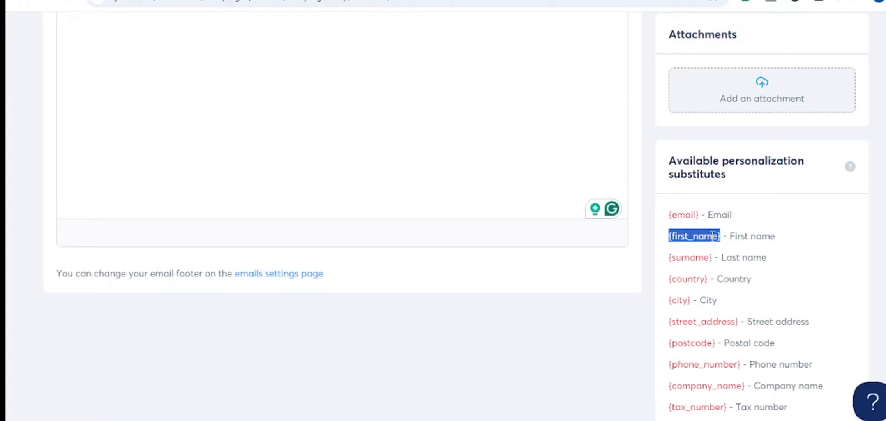
right_click(716, 237)
click(738, 250)
scroll(198, 180, up, 7)
click(93, 170)
right_click(93, 171)
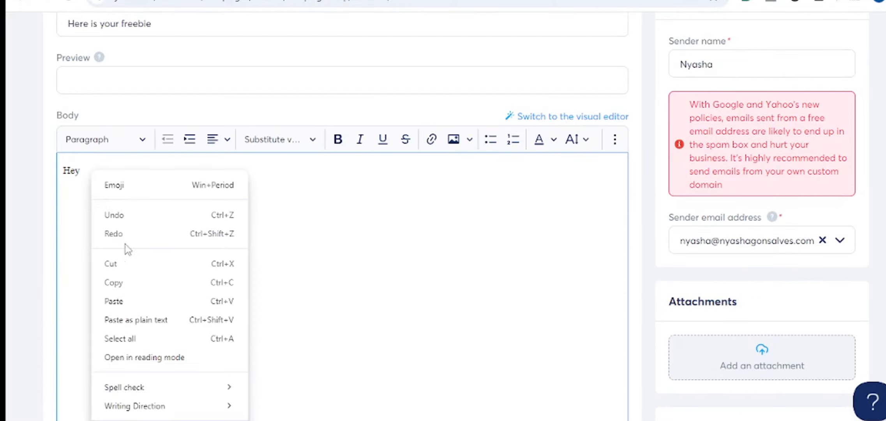
click(116, 301)
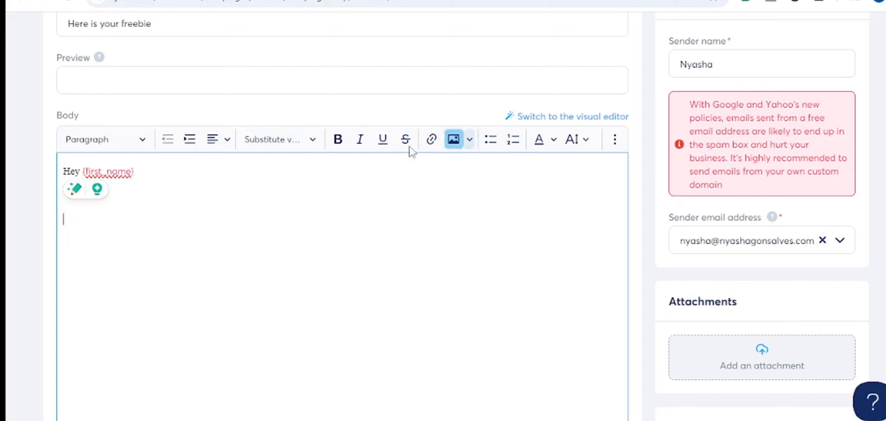
- Add the 'Congratulations!! Here is your freebie.' and 'Click the link HERE' lines with 👉 emojis
key(ctrl+v)
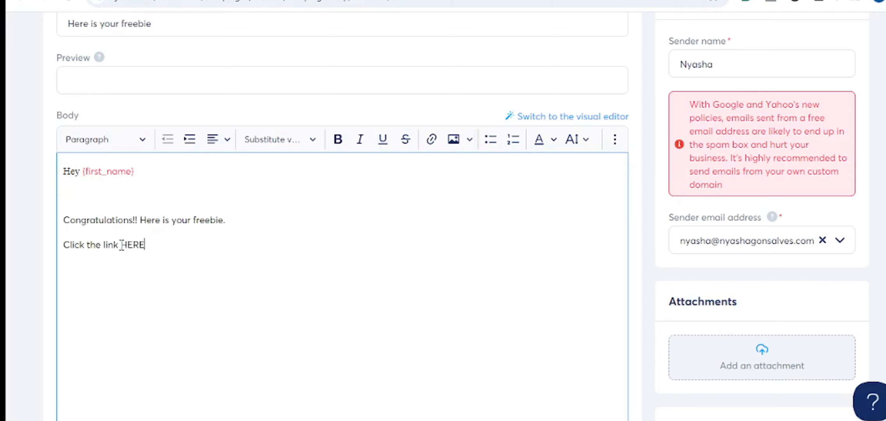
key(Caps_Lock)
click(121, 245)
right_click(121, 245)
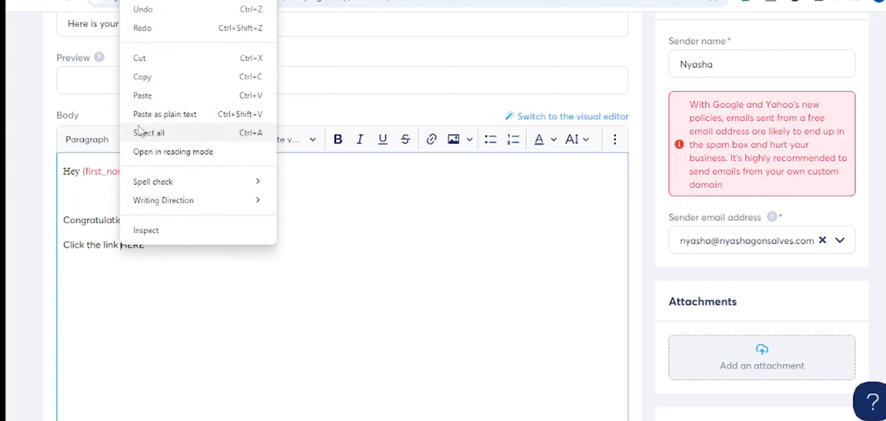
key(Escape)
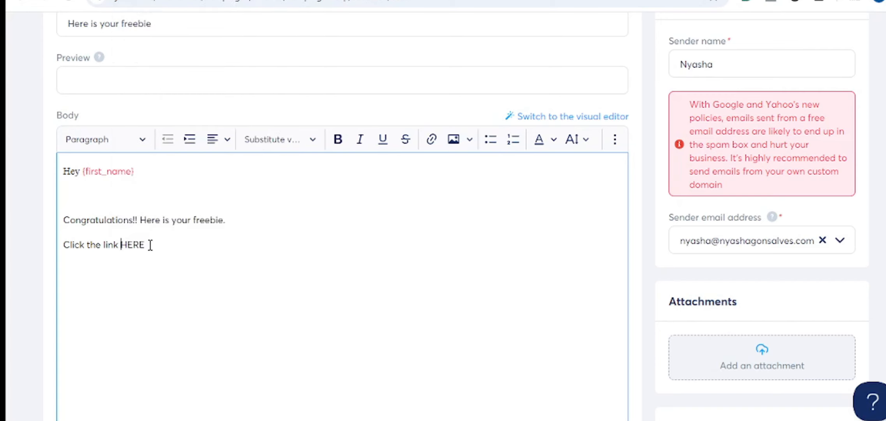
key(super+period)
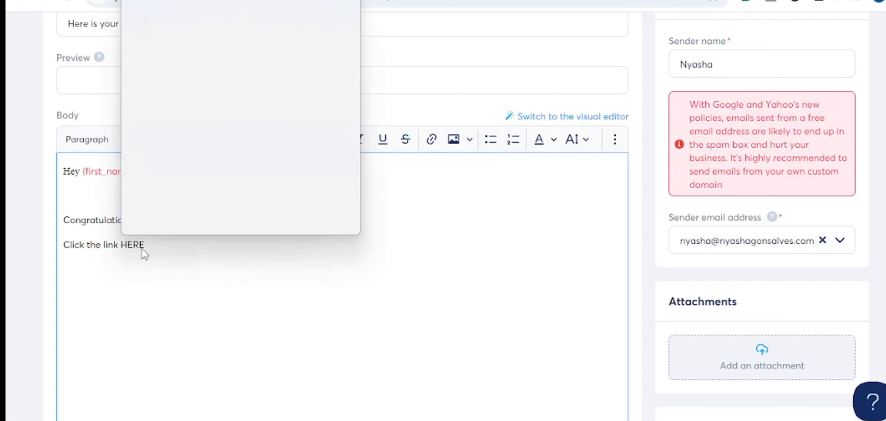
click(187, 111)
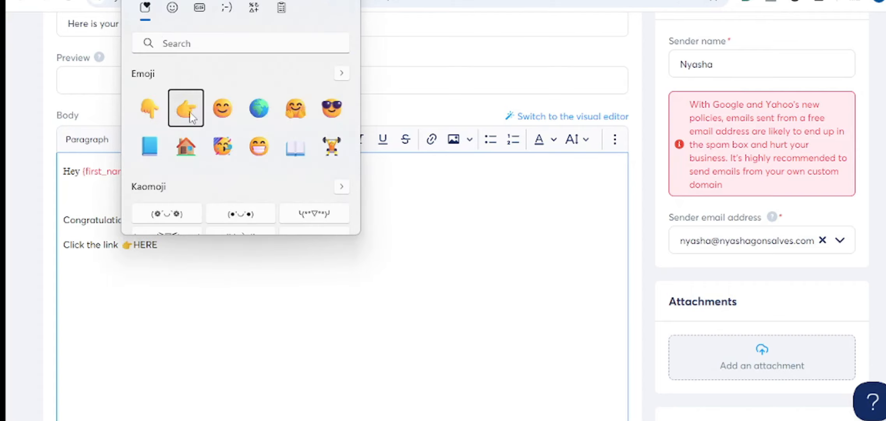
click(190, 114)
- Link the word HERE to the Google Drive freebie and add the 'Here is to your success' sign-off
click(220, 309)
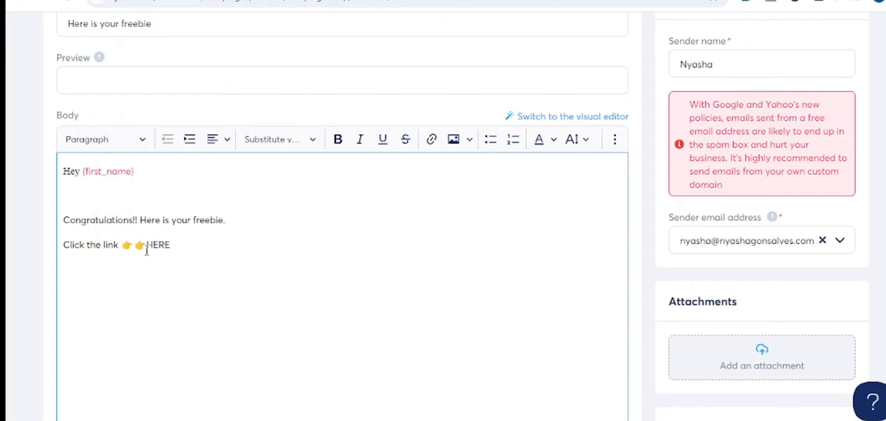
click(147, 248)
drag(146, 244, 173, 247)
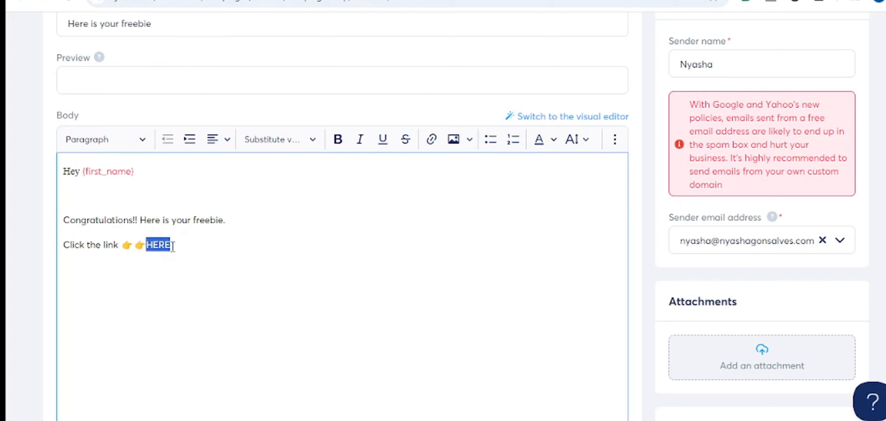
click(431, 148)
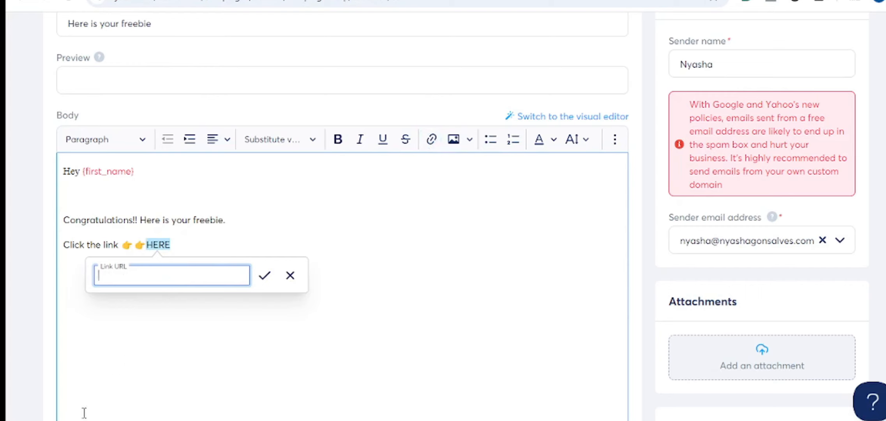
key(ctrl+v)
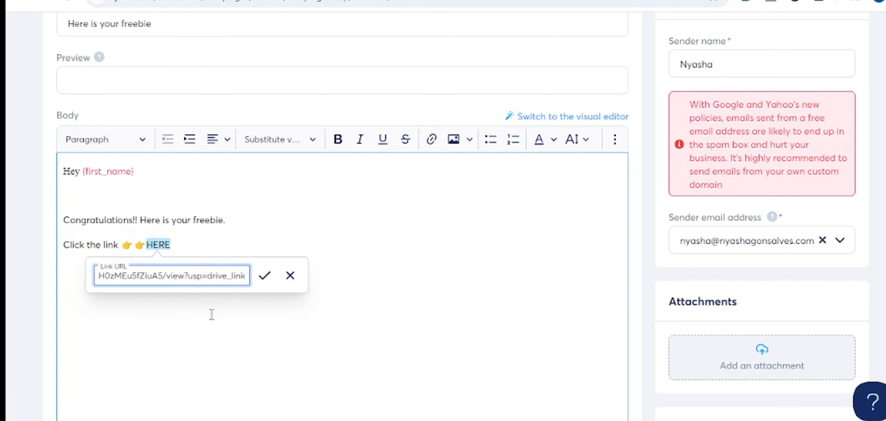
click(265, 277)
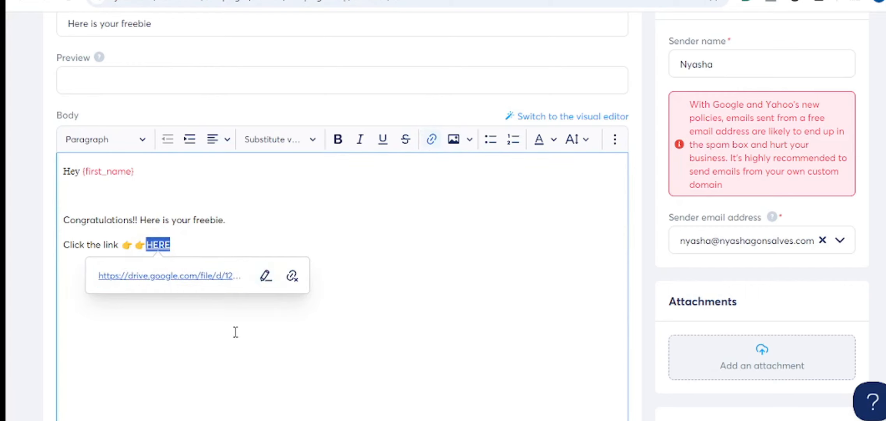
click(151, 337)
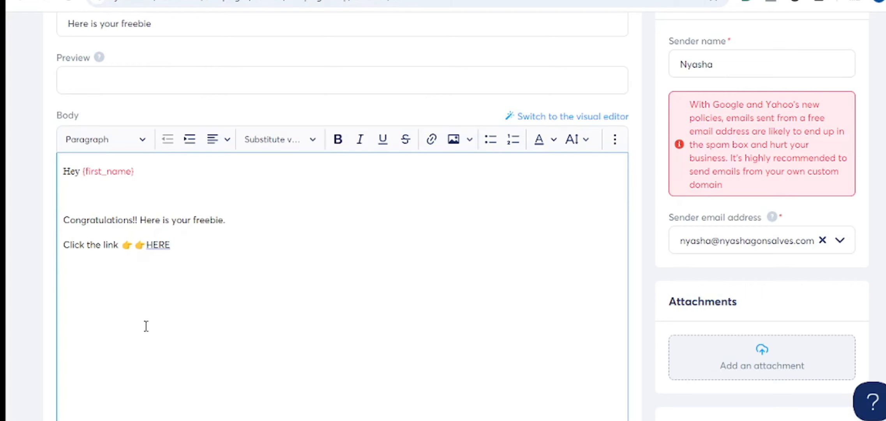
key(ctrl+v)
- Review the 'Here is your freebie' email and save it with Save and test
scroll(694, 352, down, 9)
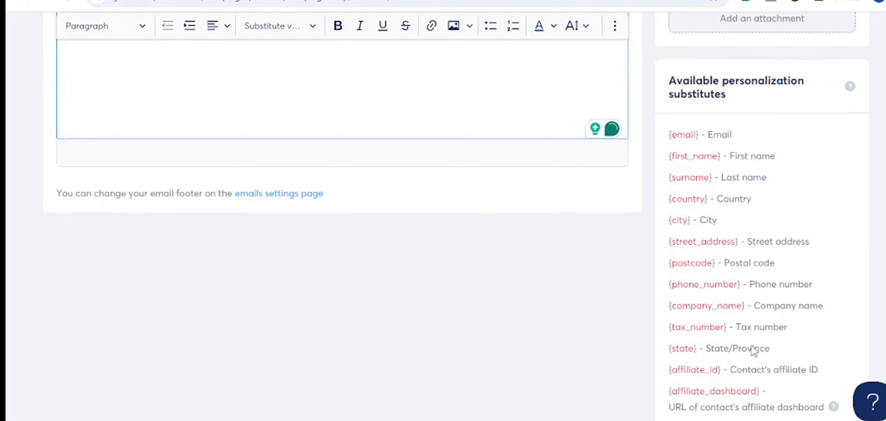
scroll(752, 347, up, 10)
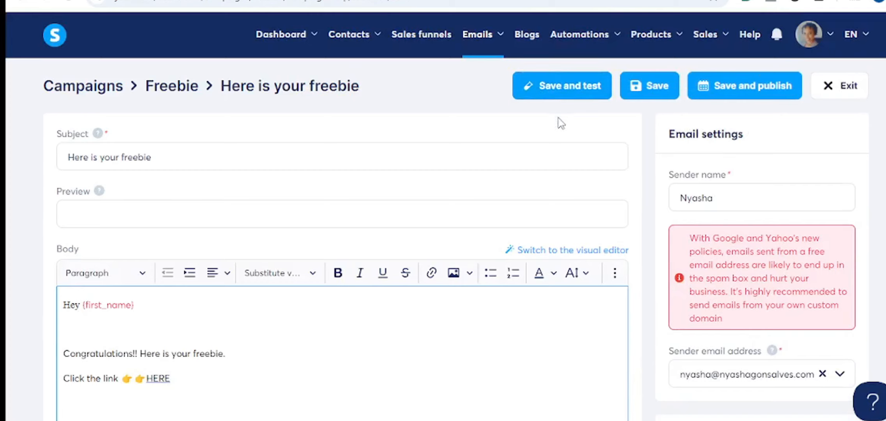
mouse_move(562, 60)
click(560, 87)
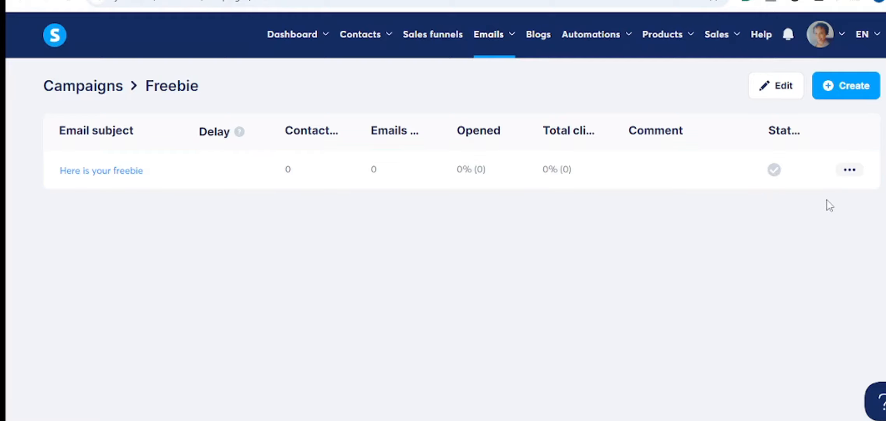
- Activate the 'Here is your freebie' email with a 0-day delay
click(848, 177)
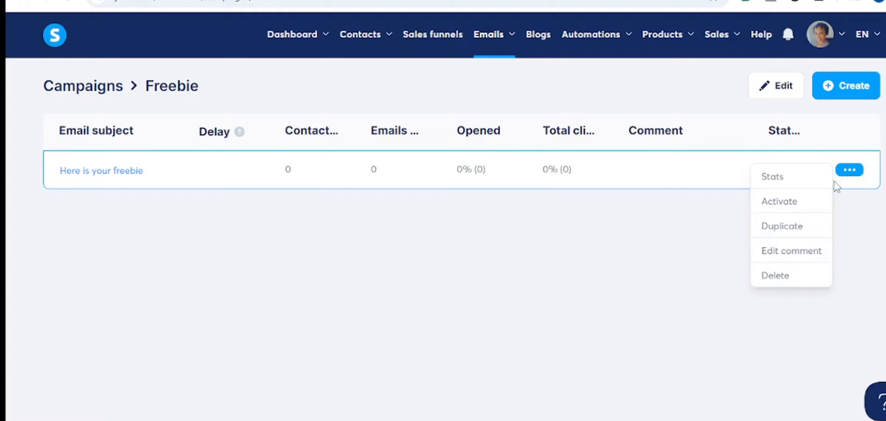
click(779, 203)
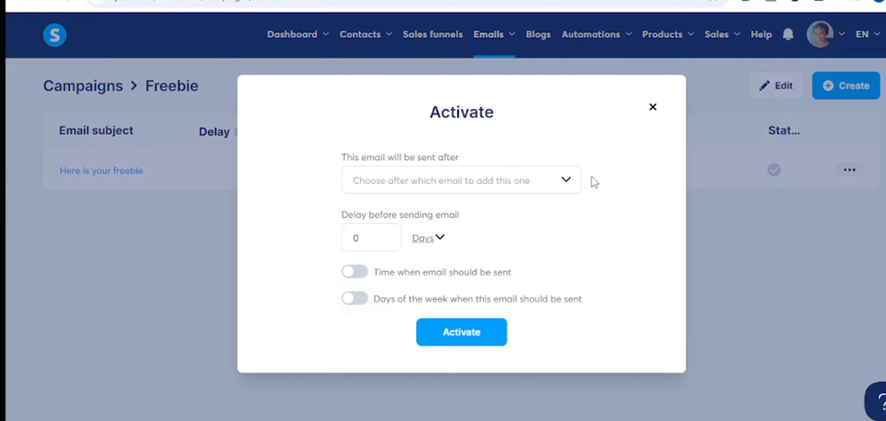
click(458, 341)
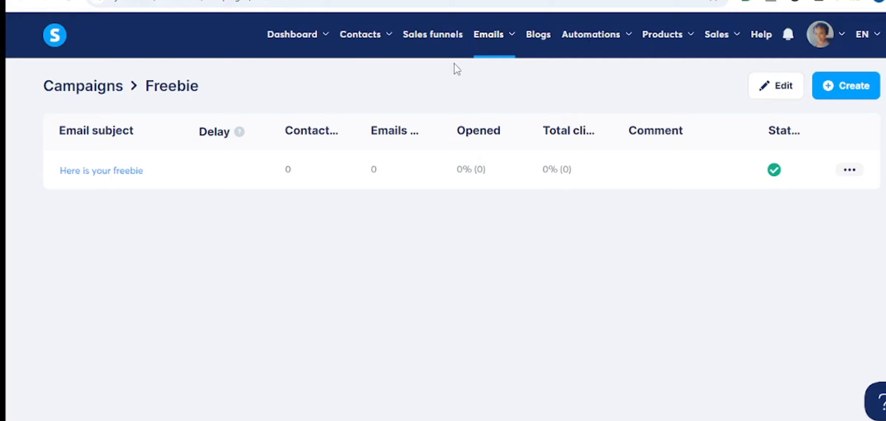
- Open the Your Freebie squeeze page of the Lead magnet funnel in the page editor
click(446, 37)
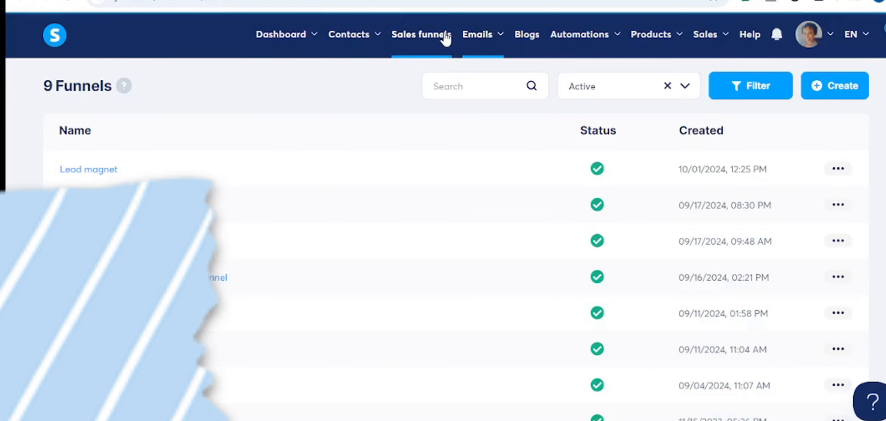
click(94, 170)
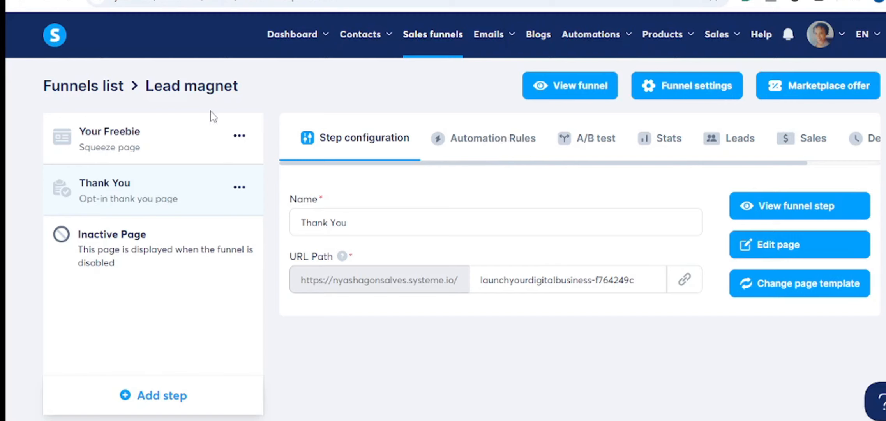
click(109, 155)
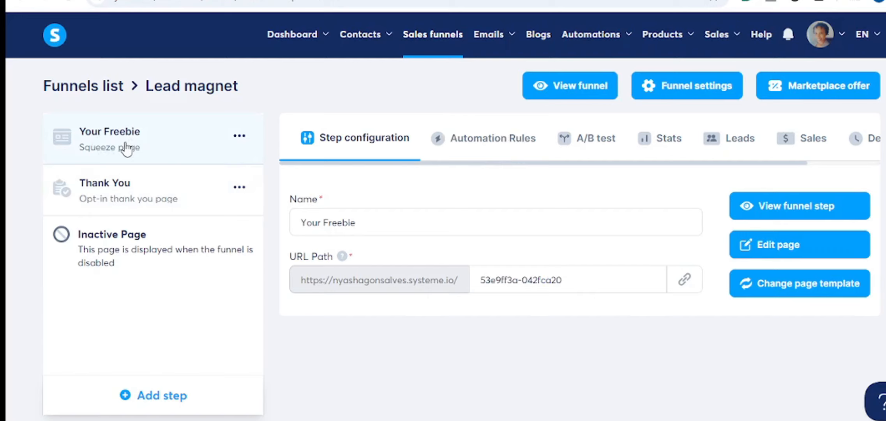
click(776, 246)
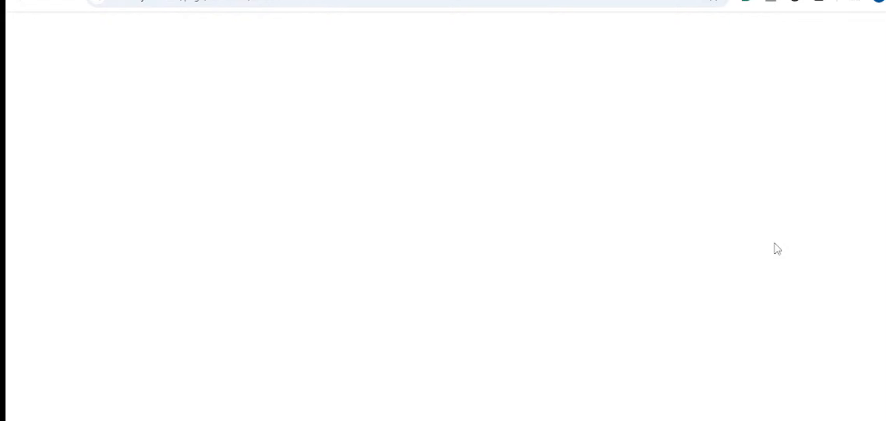
- Give the Access Here button a 'Subscribe to campaign: Freebie' rule and save the page
scroll(572, 312, down, 7)
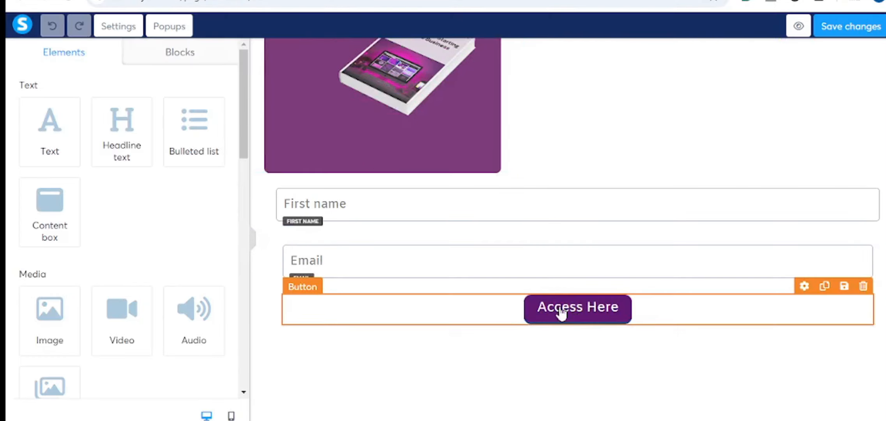
click(583, 313)
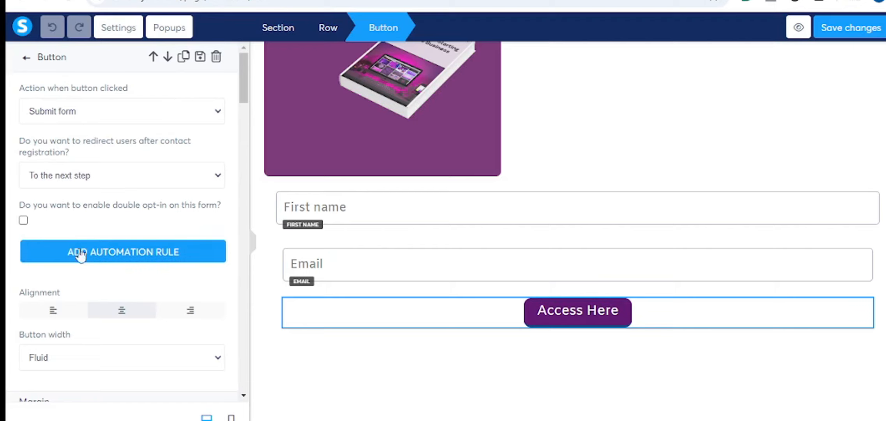
click(134, 258)
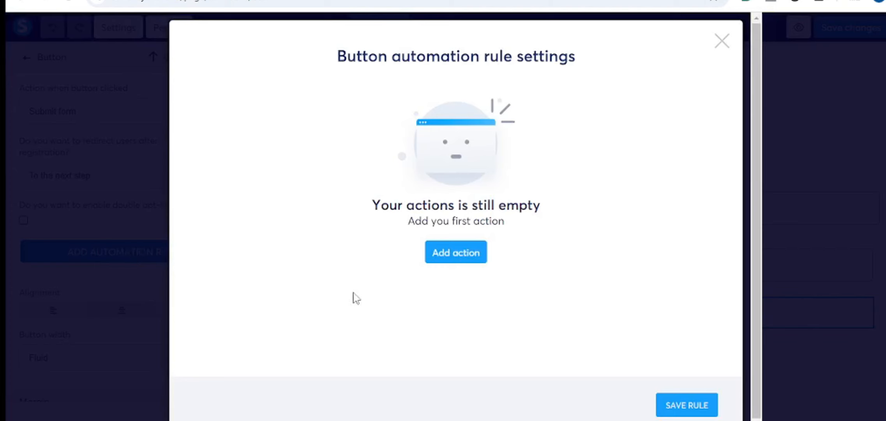
click(453, 264)
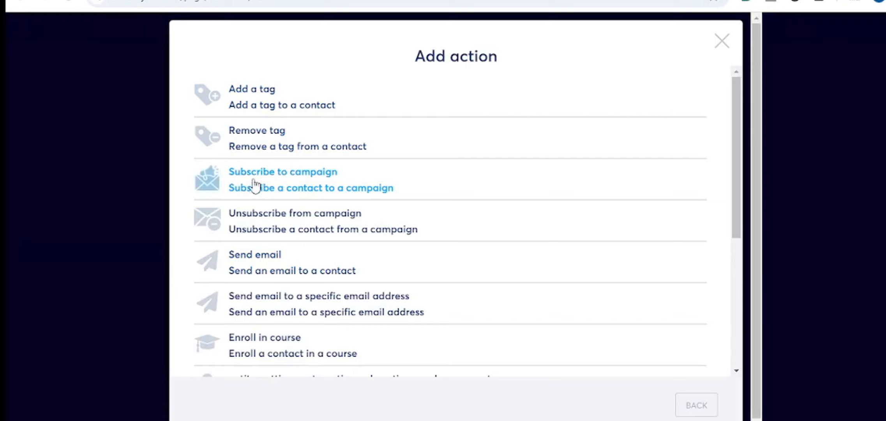
click(300, 188)
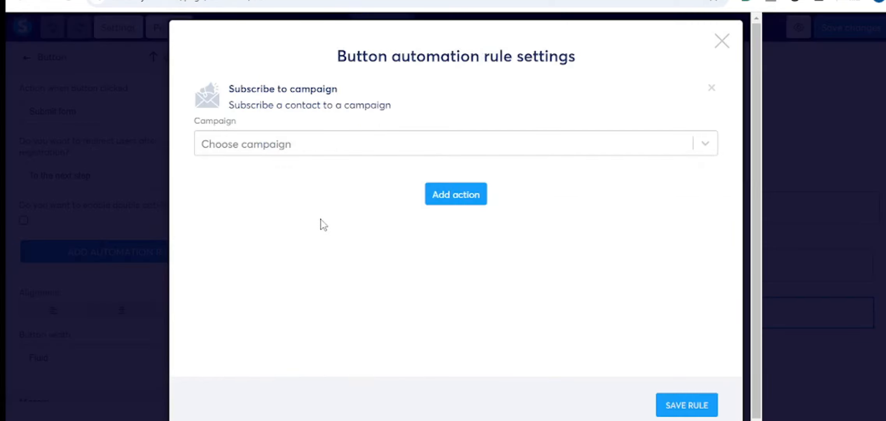
click(705, 150)
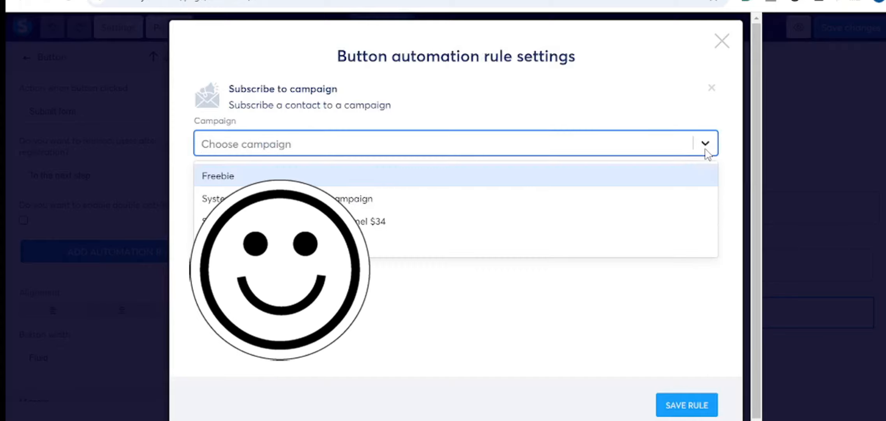
click(220, 180)
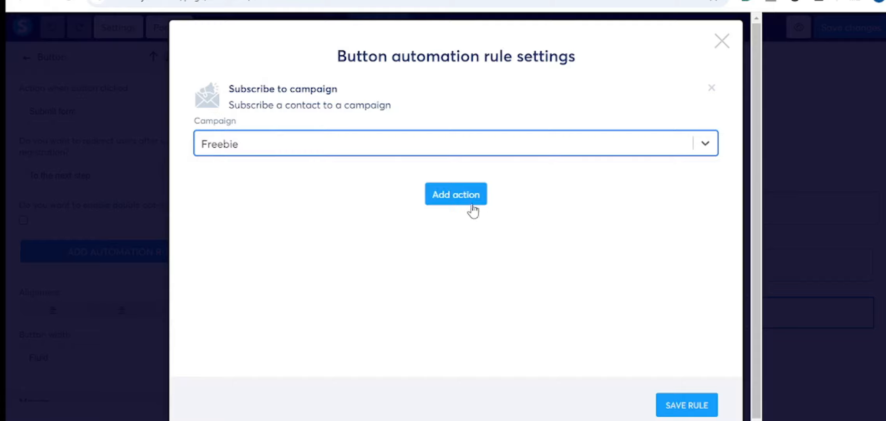
click(688, 406)
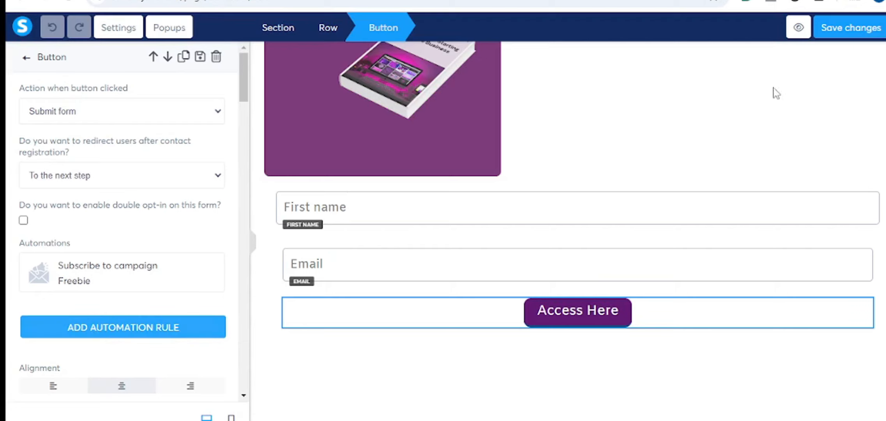
click(839, 36)
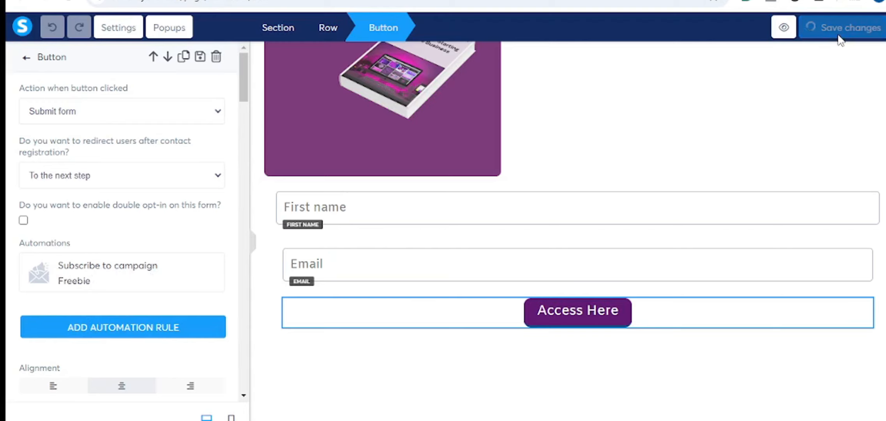